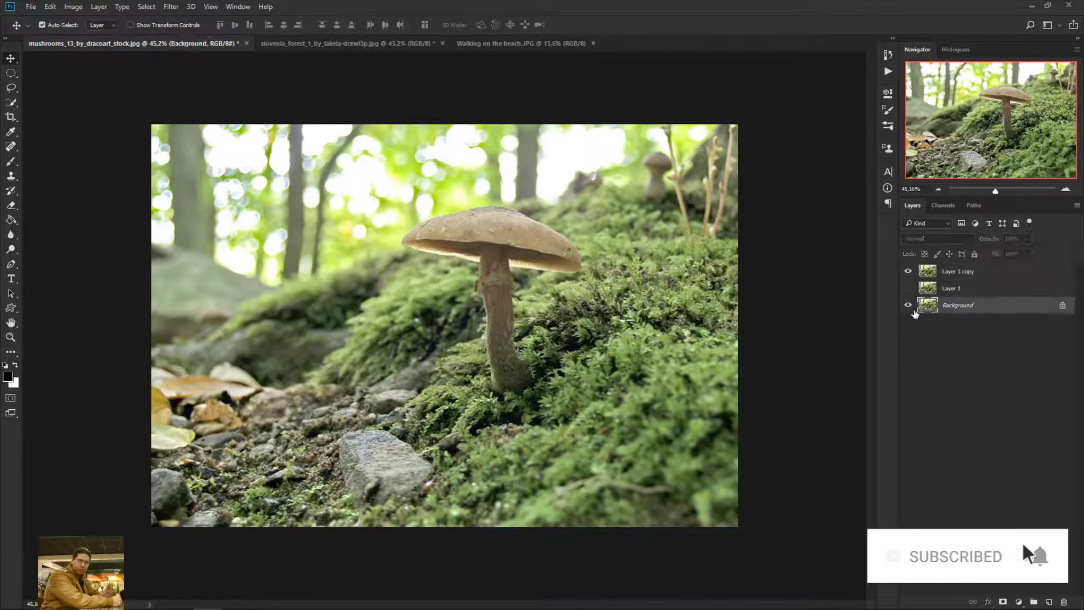
Start a Pen tool path on Layer 1 copy from the photo's right edge across the moss and up the mushroom stem's right side
left_click(979, 277)
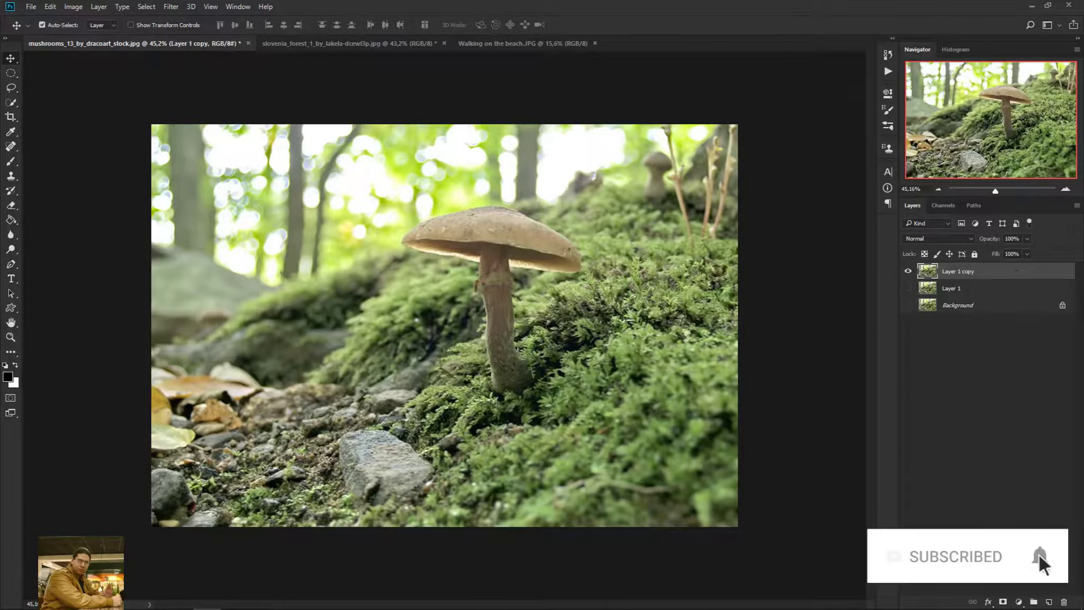
scroll(520, 297, "up", 1)
left_click(8, 264)
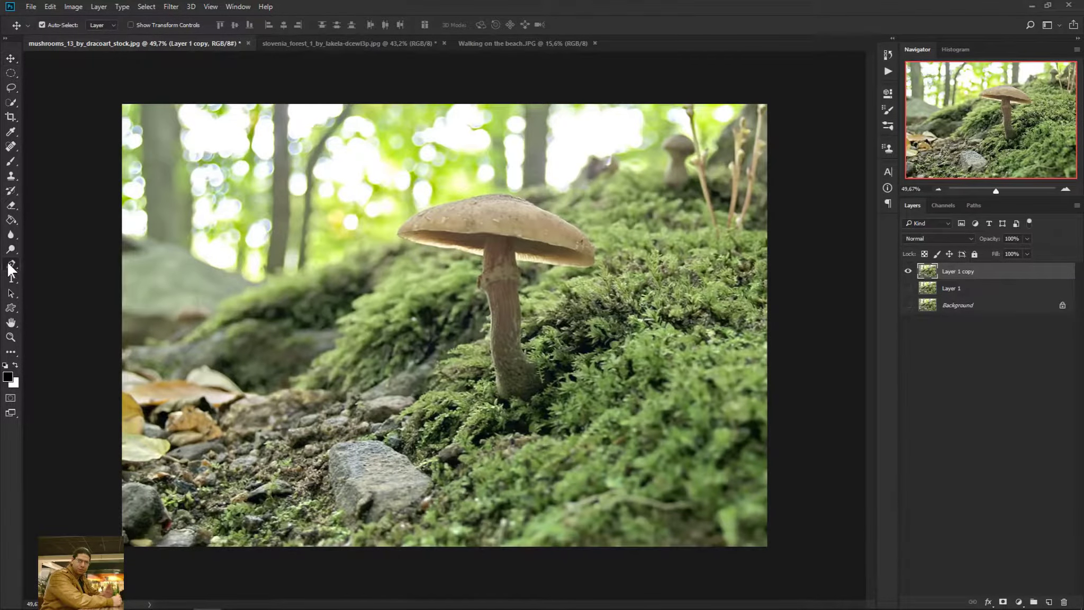
scroll(478, 368, "up", 3)
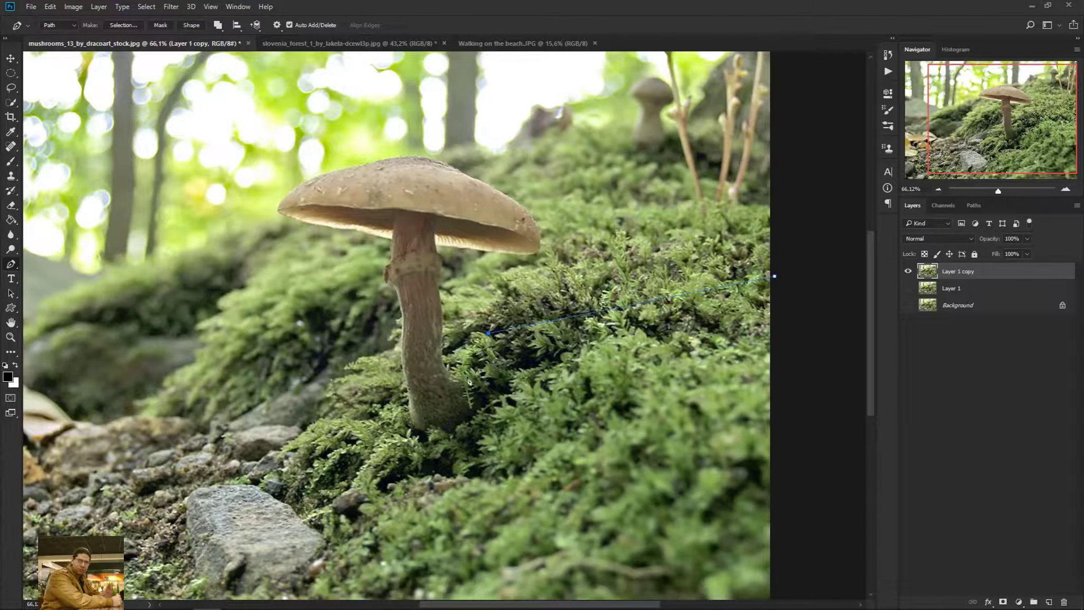
left_click(463, 379)
scroll(464, 379, "up", 3)
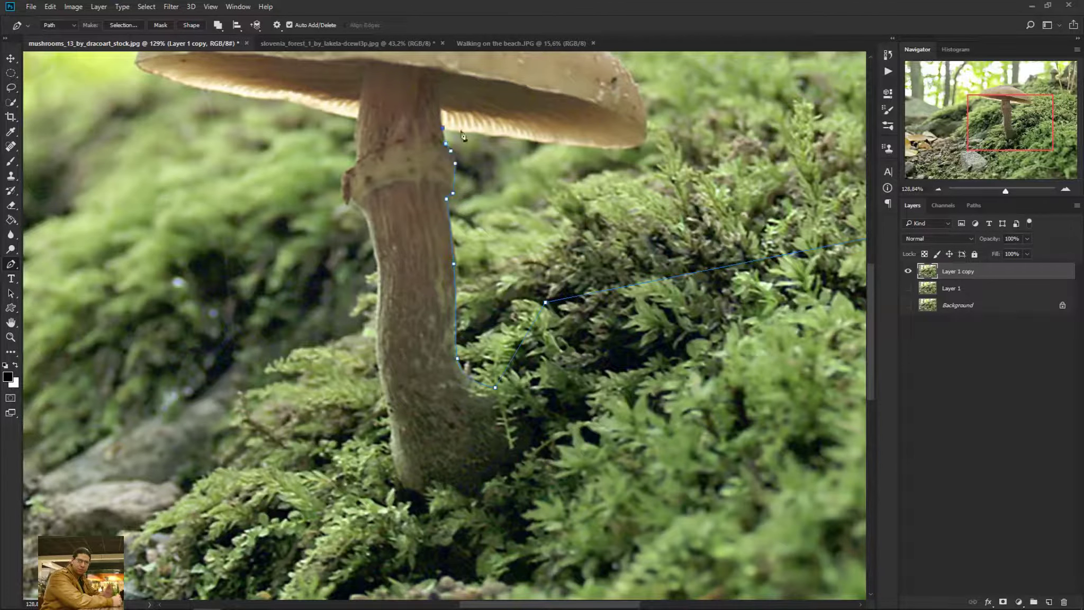
Continue the path along the right underside of the mushroom cap and around its right tip
left_click(621, 148)
left_click(644, 138)
left_click(638, 91)
left_click(630, 71)
left_click_drag(630, 71, 707, 183)
Trace the top edge of the mushroom cap with path points down to its left tip
mouse_move(599, 112)
left_mouse_down()
mouse_move(525, 79)
mouse_move(591, 117)
left_mouse_up()
left_click(508, 73)
left_click(442, 70)
left_click(361, 87)
left_click(280, 112)
left_click(256, 121)
left_click(234, 143)
key("ctrl+z")
left_click_drag(321, 180, 305, 194)
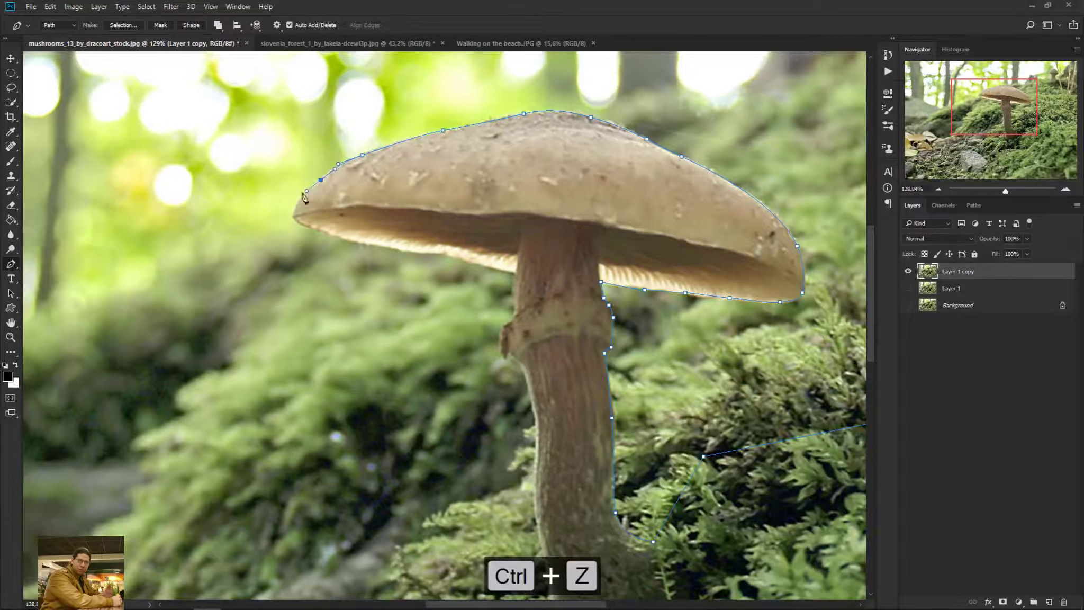
Trace the cap's left underside and continue the path down the left side of the stem
left_click(444, 253)
left_click(477, 262)
left_click(515, 273)
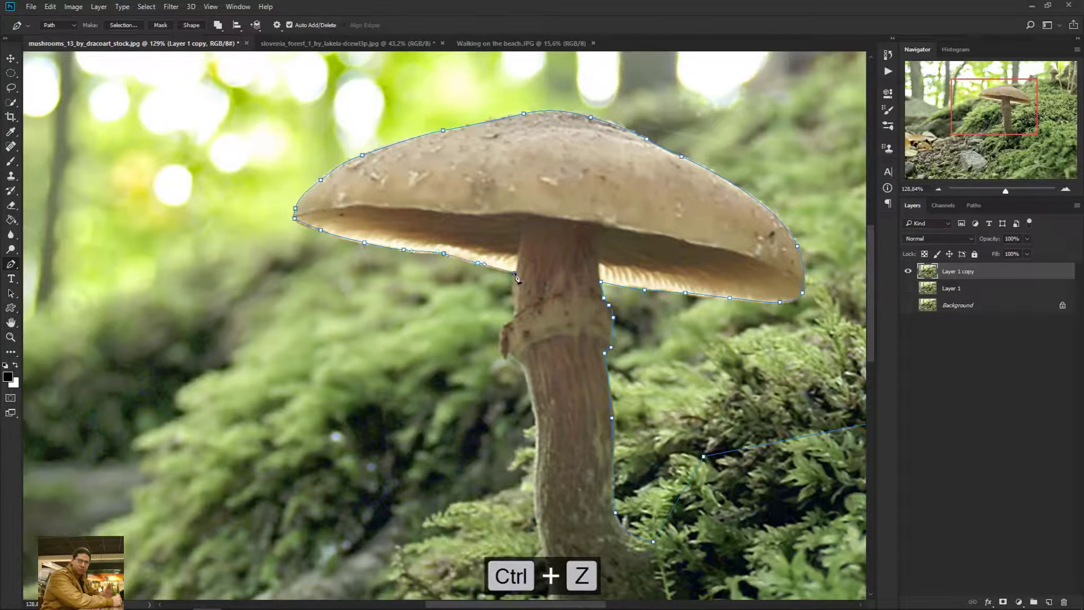
left_click(514, 306)
left_click(514, 317)
key("ctrl+z")
Extend the path from the stem base over the moss, the large grey rock and the ground to the small rock at the photo's left edge
scroll(535, 495, "down", 4)
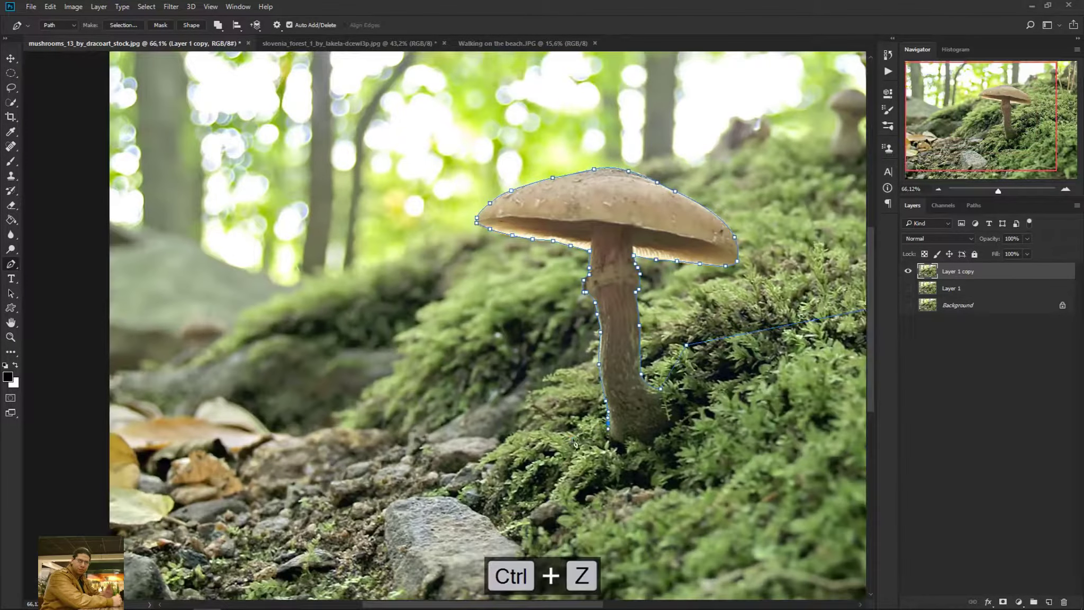
scroll(487, 495, "up", 1)
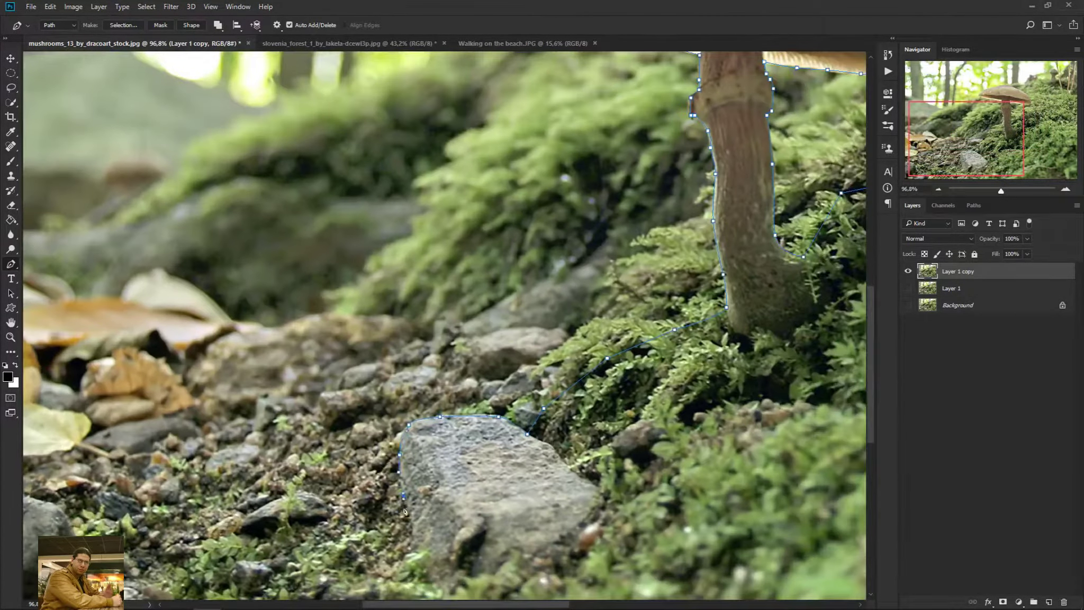
left_click(404, 511)
left_click_drag(404, 511, 512, 436)
left_click(439, 433)
left_click(190, 472)
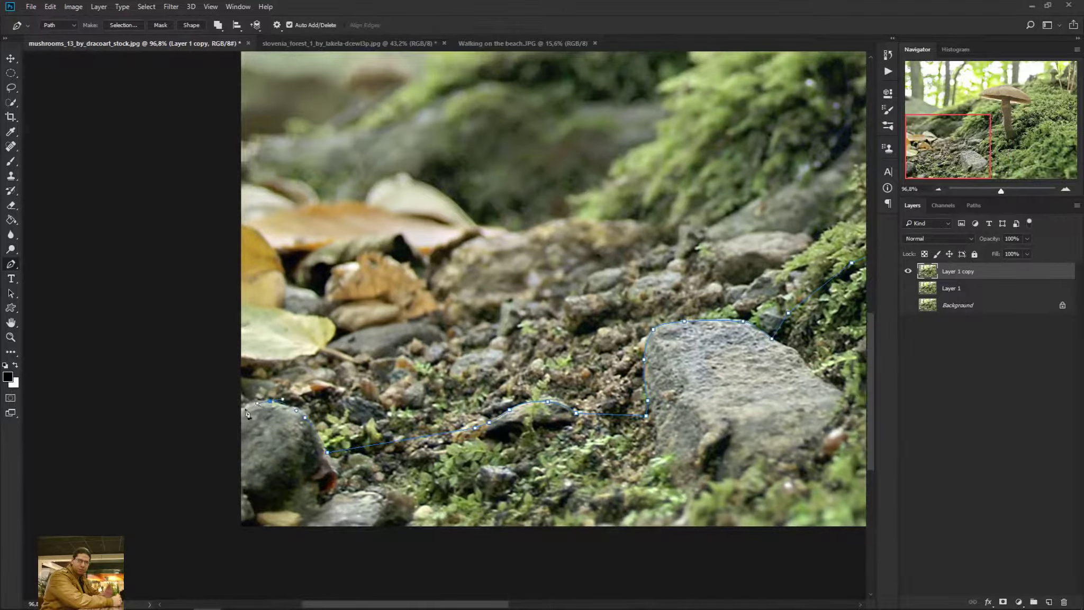
Close the path by placing points outside the canvas below and to the right of the photo, back to the starting point
scroll(246, 413, "down", 3)
left_click(359, 527)
left_click(515, 518)
left_click(685, 538)
left_click(719, 496)
left_click(704, 376)
left_click(667, 297)
Turn the closed path into a selection with a 1-pixel feather and use it as a layer mask on Layer 1 copy
scroll(491, 429, "up", 1)
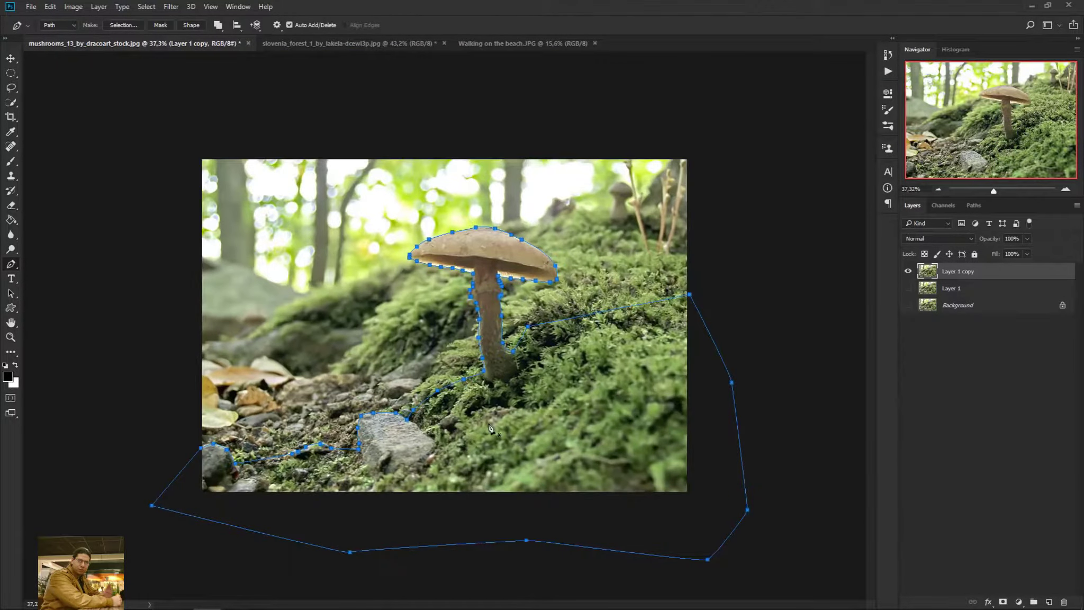
right_click(480, 287)
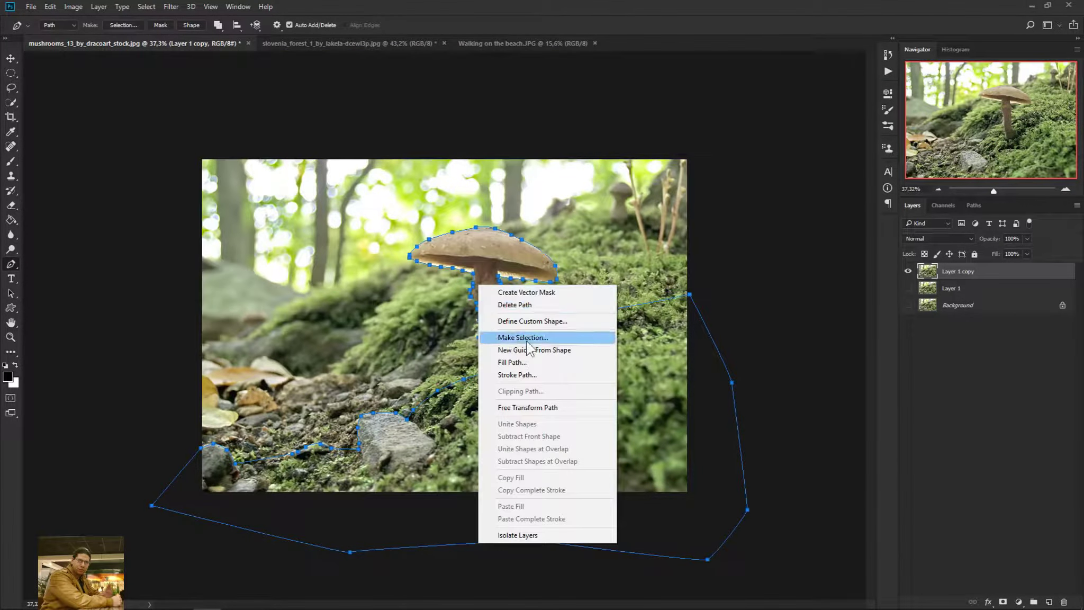
left_click(582, 340)
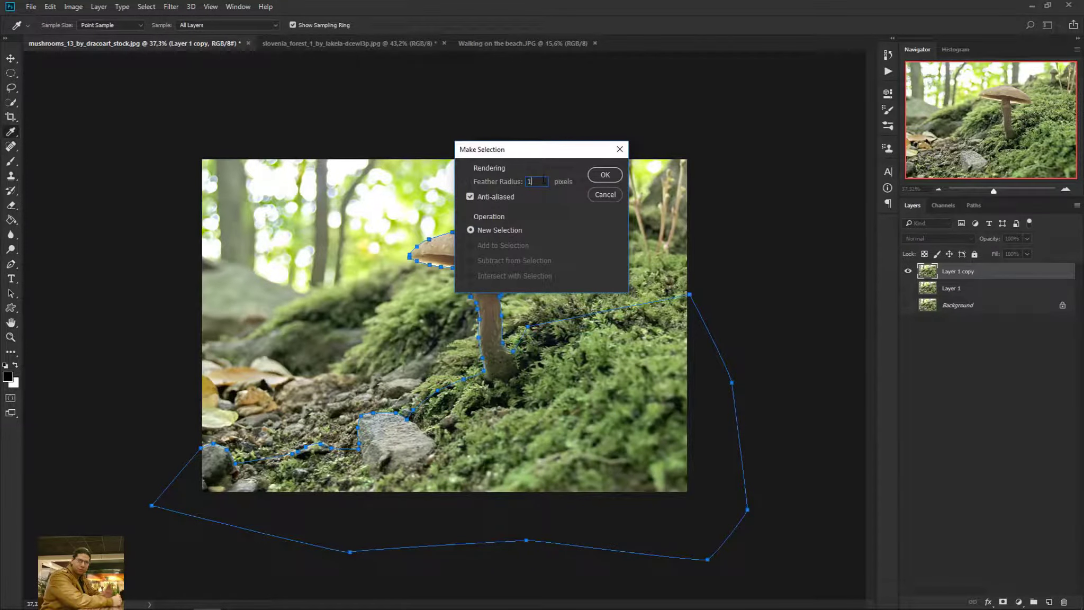
left_click(605, 175)
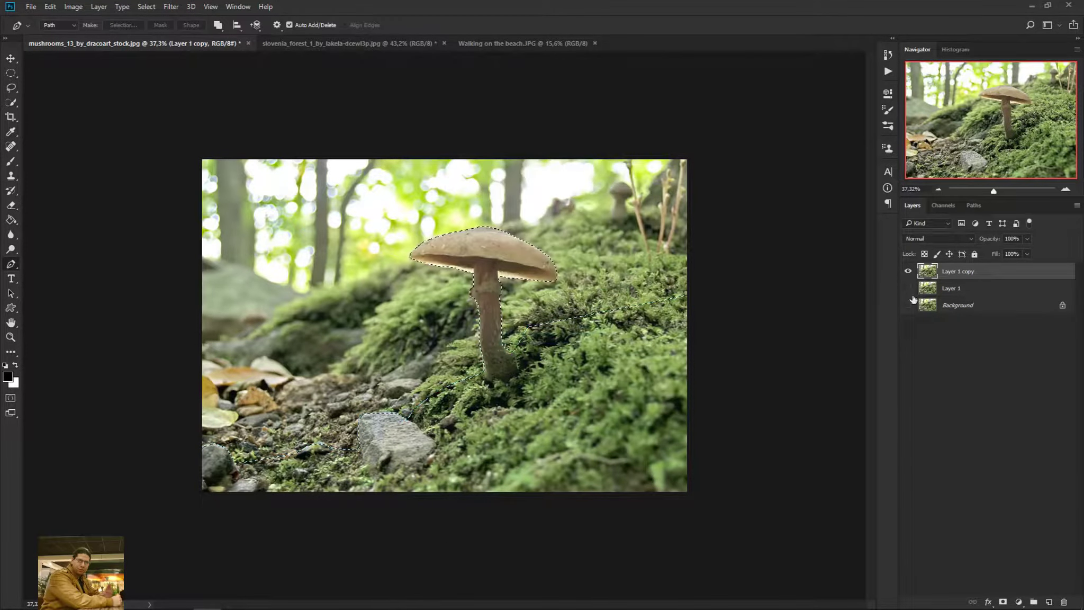
left_click(1004, 602)
scroll(479, 273, "up", 3)
scroll(483, 273, "down", 4)
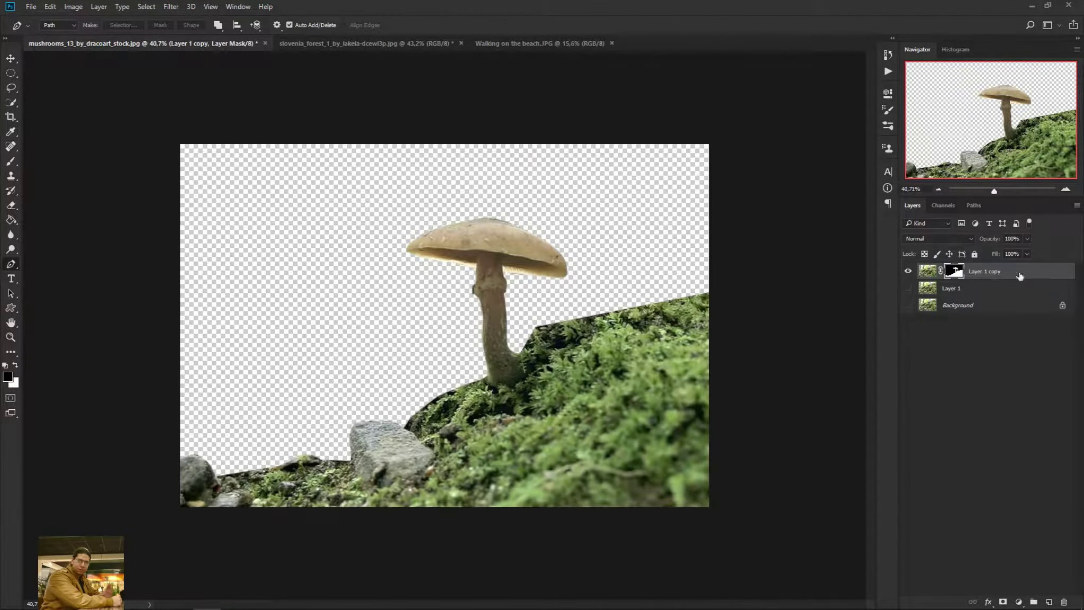
Make Layer 1 visible and add a white layer mask to it
left_click(928, 271)
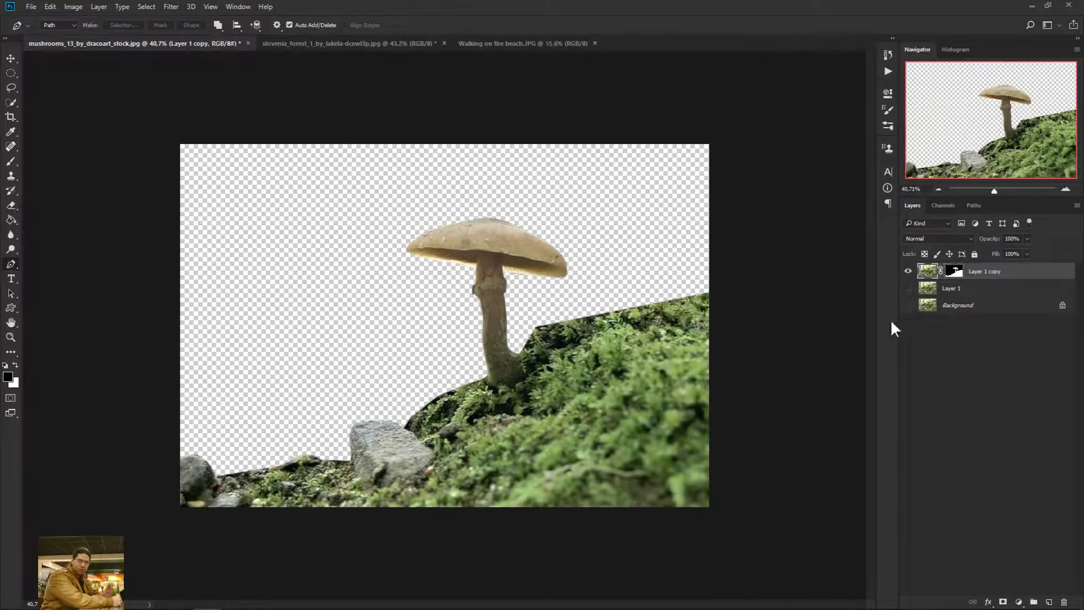
left_click(907, 289)
left_click(908, 288)
left_click(908, 289)
left_click(908, 289)
left_click(991, 290)
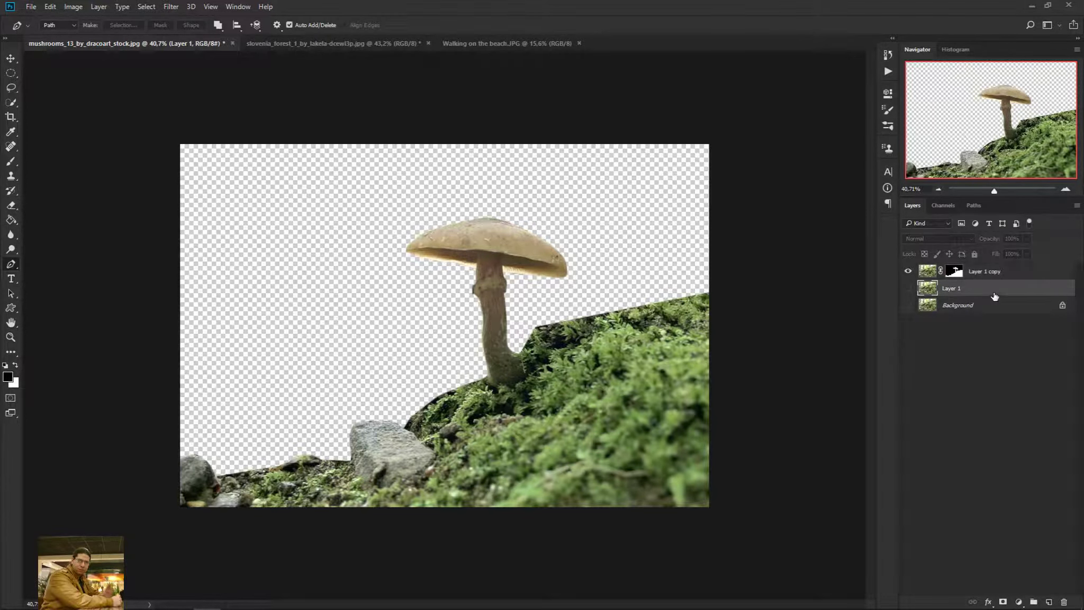
left_click(908, 289)
left_click(1005, 602)
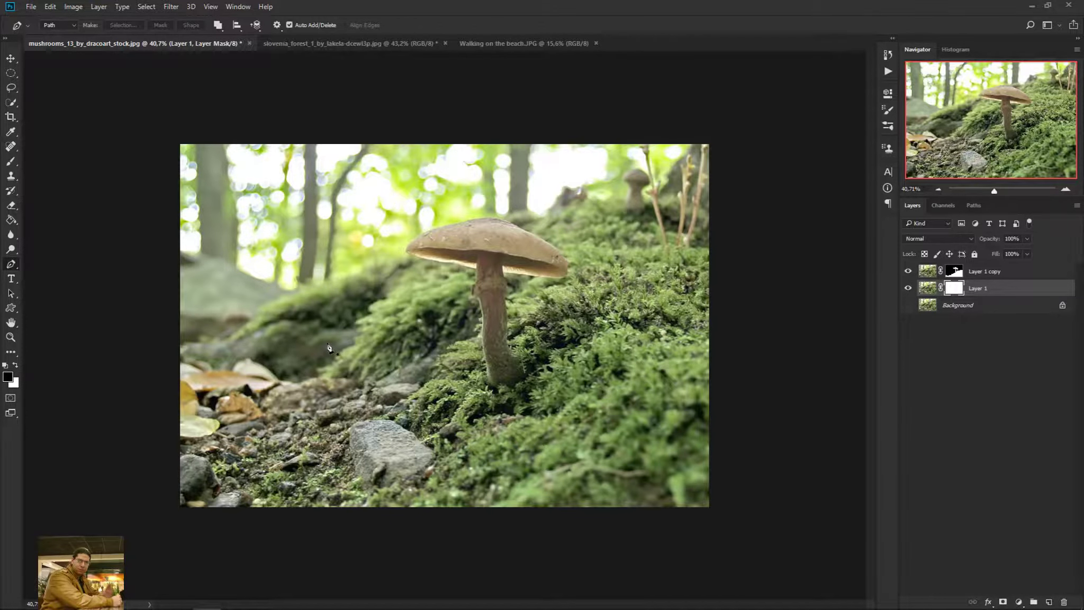
Set up a larger Soft Round brush at 100% opacity with black as the foreground color
scroll(329, 348, "up", 2)
left_click(10, 161)
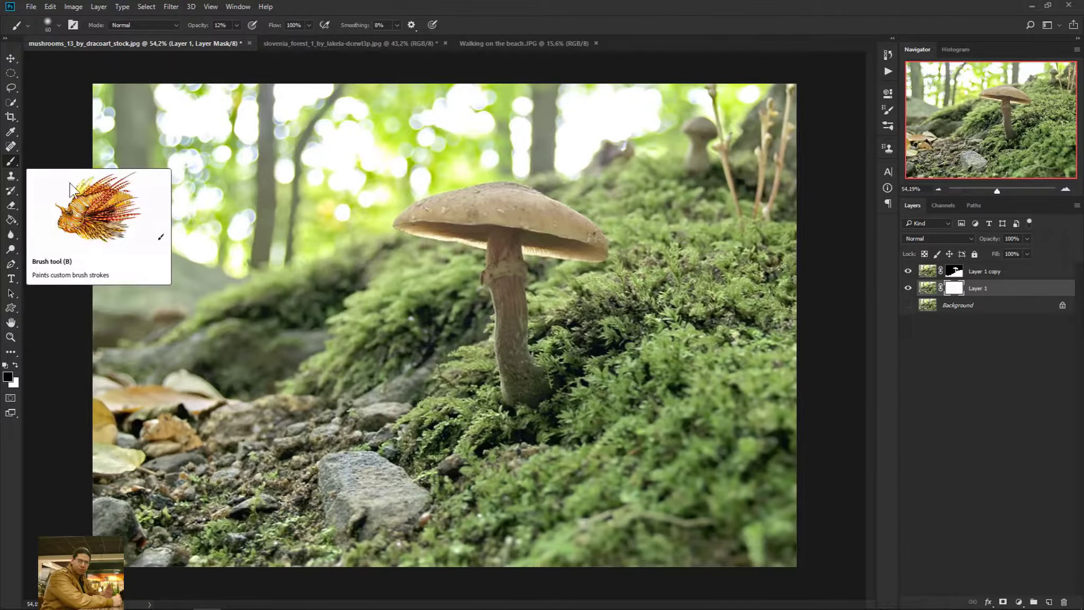
mouse_move(237, 25)
left_mouse_down()
mouse_move(235, 41)
mouse_move(313, 57)
left_mouse_up()
scroll(419, 209, "down", 2)
right_click(418, 220)
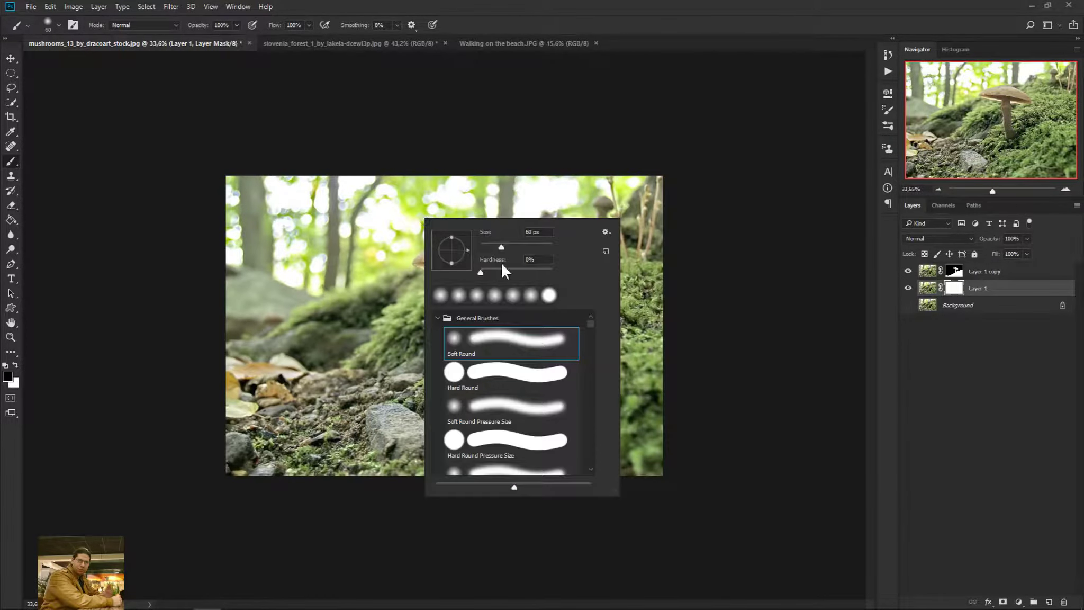
left_click_drag(513, 244, 531, 247)
left_click(16, 365)
left_click(17, 366)
Paint black on Layer 1's mask to hide the bright forest background above the mossy hill on both sides of the mushroom
key("bracketright")
mouse_move(381, 192)
left_mouse_down()
mouse_move(261, 236)
mouse_move(206, 201)
left_mouse_up()
key("bracketright")
key("bracketright")
key("bracketright")
mouse_move(449, 196)
left_mouse_down()
mouse_move(652, 181)
mouse_move(341, 185)
mouse_move(193, 236)
mouse_move(209, 256)
mouse_move(240, 193)
mouse_move(187, 214)
mouse_move(155, 245)
mouse_move(193, 255)
mouse_move(193, 271)
mouse_move(166, 263)
mouse_move(195, 286)
mouse_move(218, 284)
mouse_move(183, 315)
mouse_move(247, 283)
mouse_move(205, 315)
mouse_move(167, 317)
mouse_move(190, 320)
mouse_move(361, 212)
mouse_move(338, 226)
mouse_move(487, 194)
mouse_move(407, 205)
mouse_move(295, 243)
mouse_move(537, 205)
mouse_move(475, 217)
mouse_move(497, 185)
mouse_move(515, 211)
mouse_move(668, 197)
mouse_move(723, 180)
mouse_move(696, 193)
mouse_move(501, 198)
mouse_move(695, 187)
mouse_move(656, 193)
left_mouse_up()
scroll(187, 248, "up", 2)
key("bracketleft")
key("bracketleft")
key("bracketright")
key("bracketright")
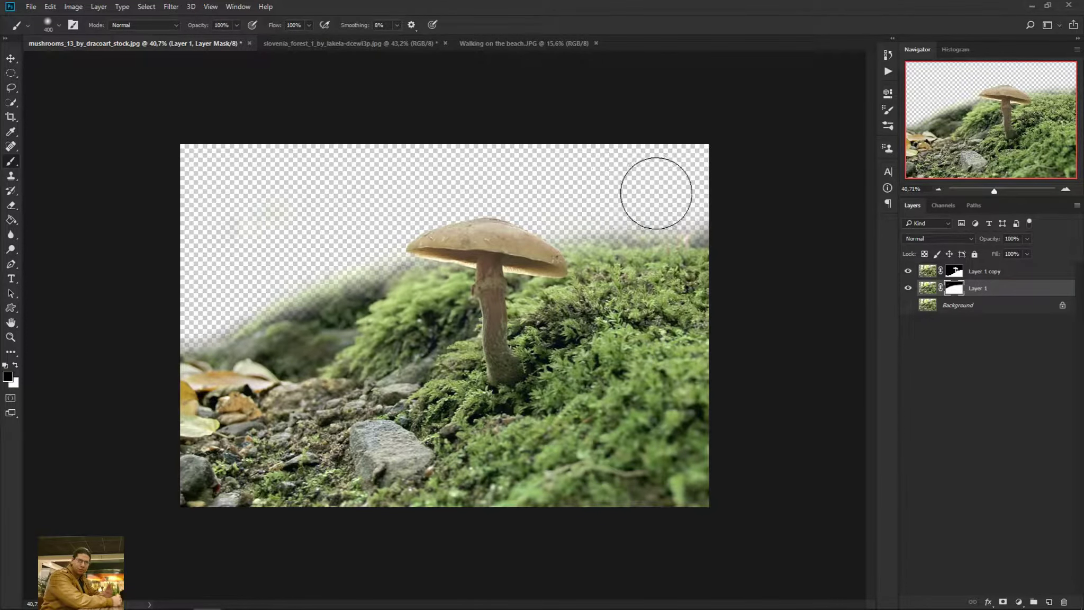
Fade the hill's upper left edge on Layer 1's mask with an 800 px soft brush and check the result
key("bracketright")
key("bracketright")
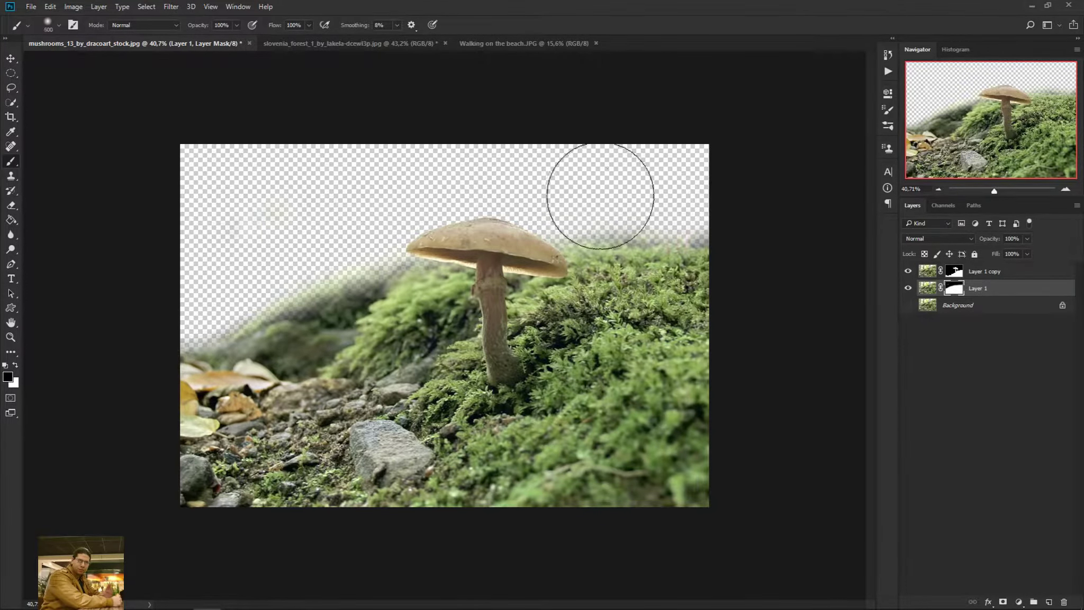
left_click_drag(600, 195, 576, 194)
key("ctrl+z")
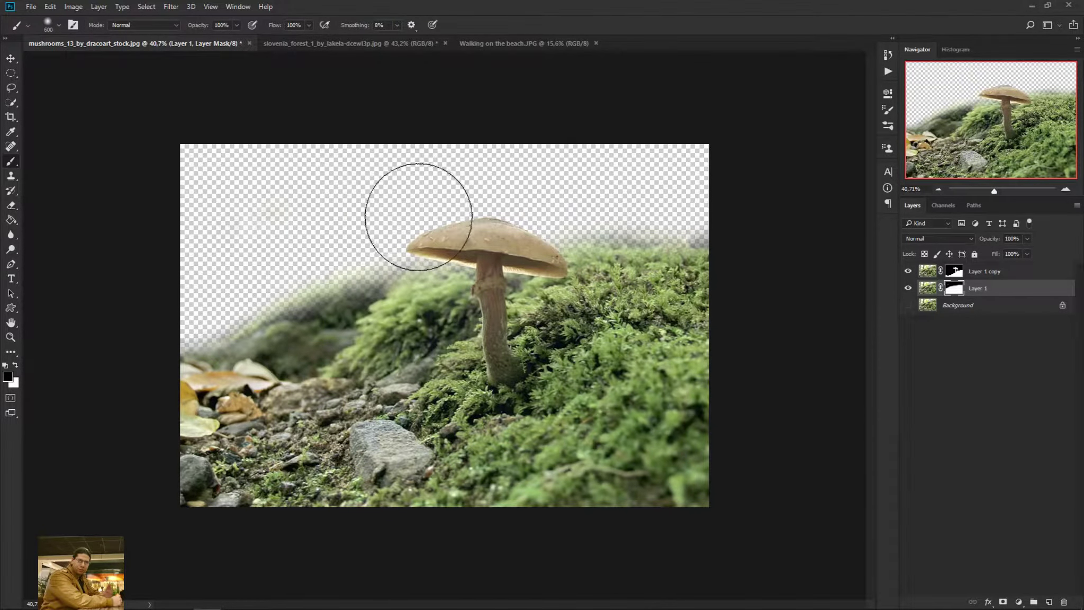
key("bracketright")
key("bracketright")
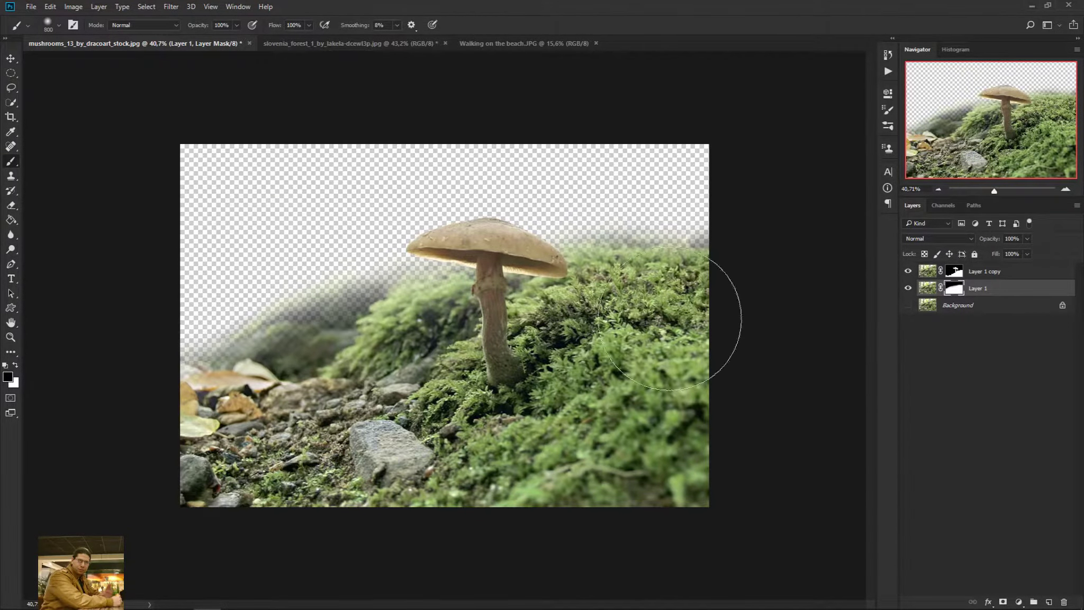
scroll(641, 262, "down", 1)
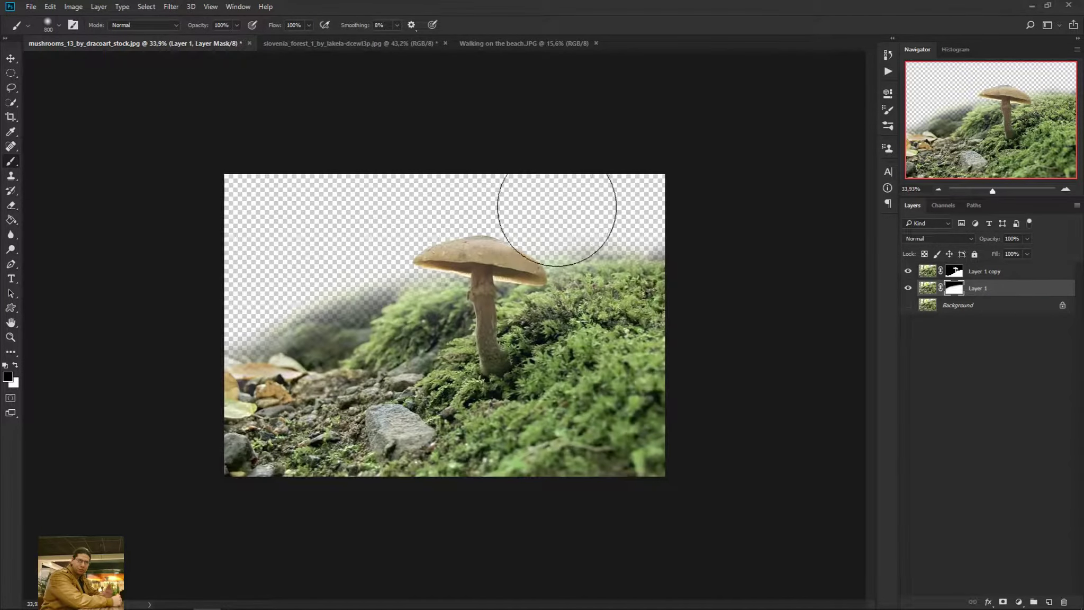
scroll(610, 199, "up", 1)
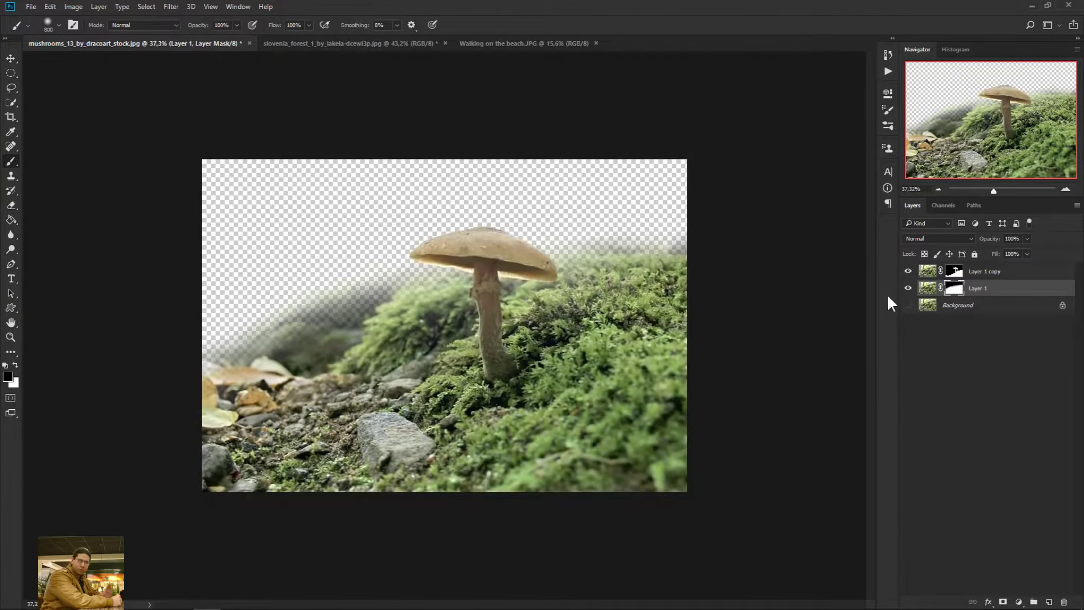
left_click(907, 289)
left_click(907, 290)
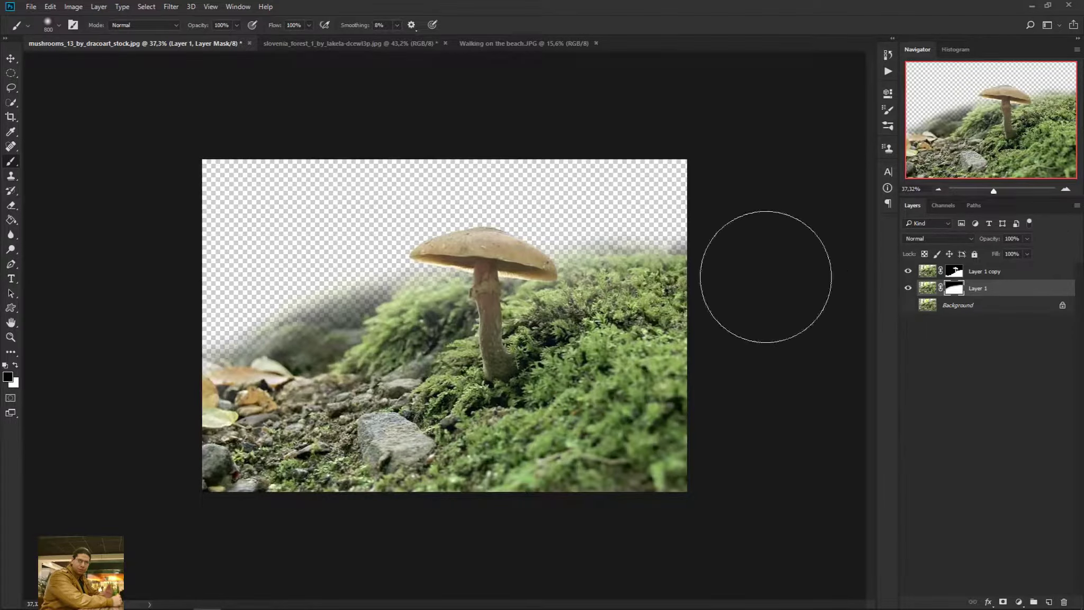
scroll(728, 285, "down", 3)
scroll(677, 257, "up", 3)
scroll(678, 254, "down", 1)
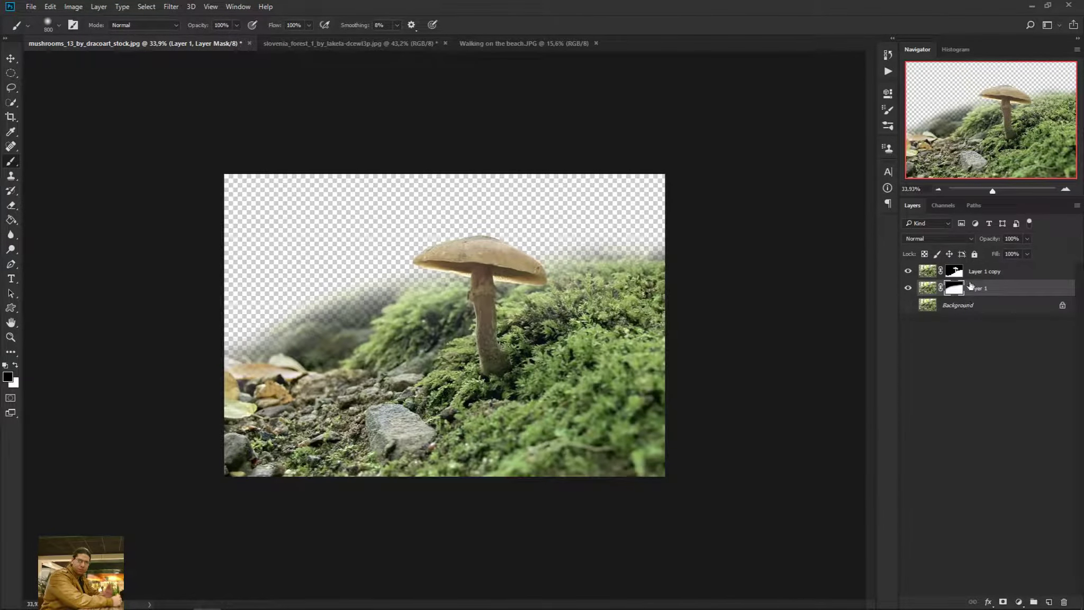
Group Layer 1 copy and Layer 1 and name the group BG
left_click(997, 271)
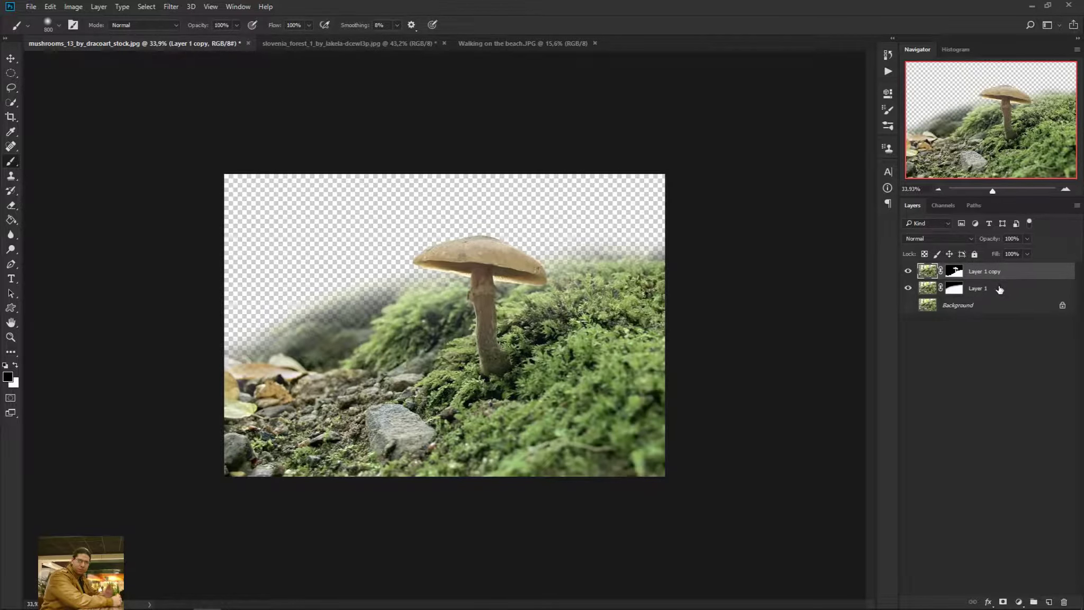
left_click(1009, 292, "shift")
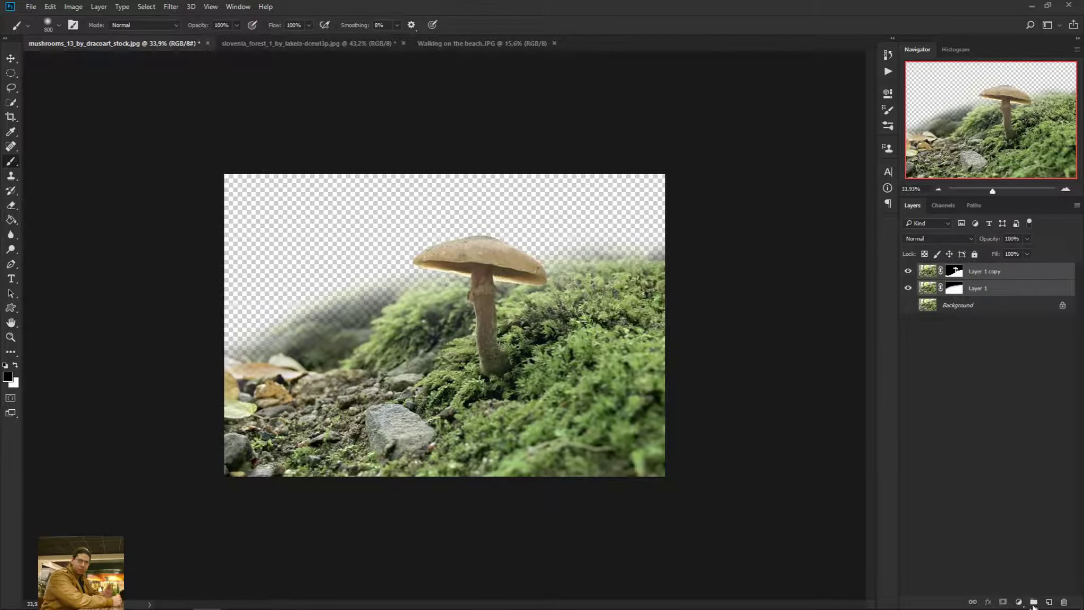
left_click(1034, 603)
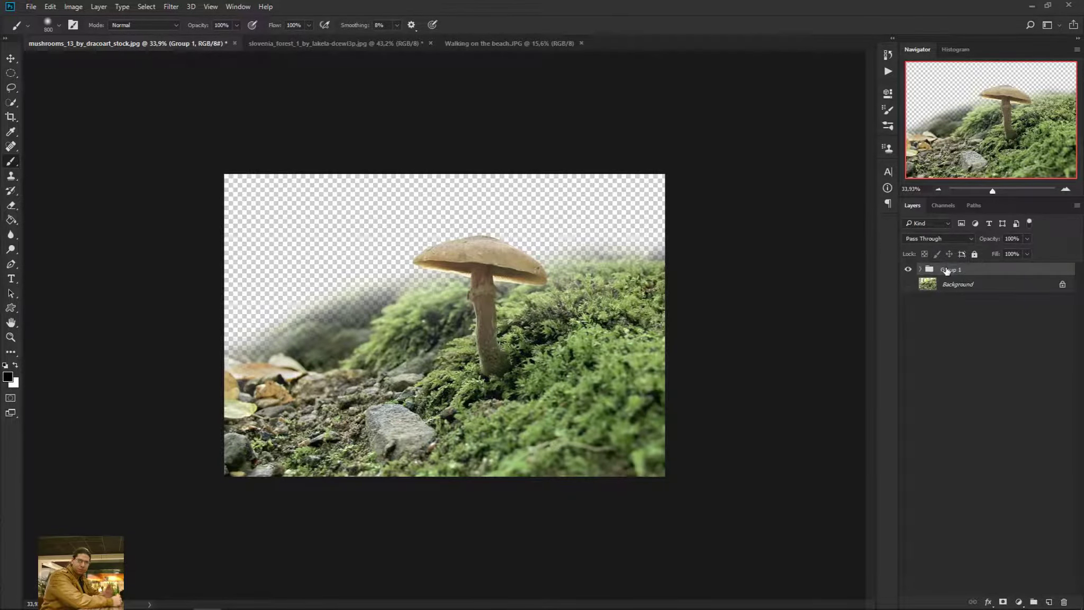
type("BG")
key("Return")
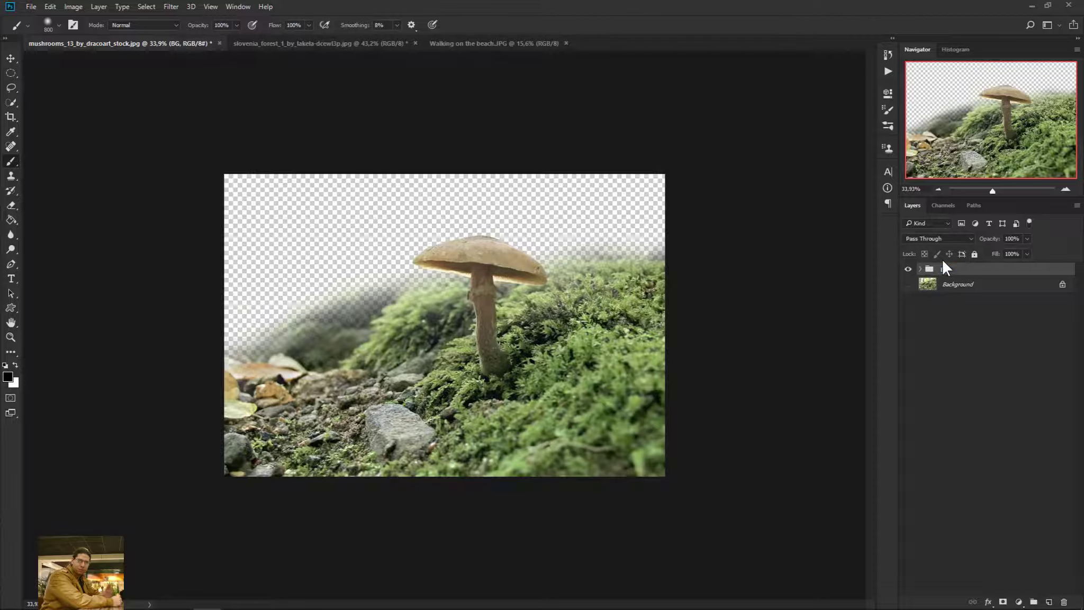
Copy the slovenia_forest_1 image into the mushroom document and place its layer below the BG group
left_click(11, 58)
left_click(327, 43)
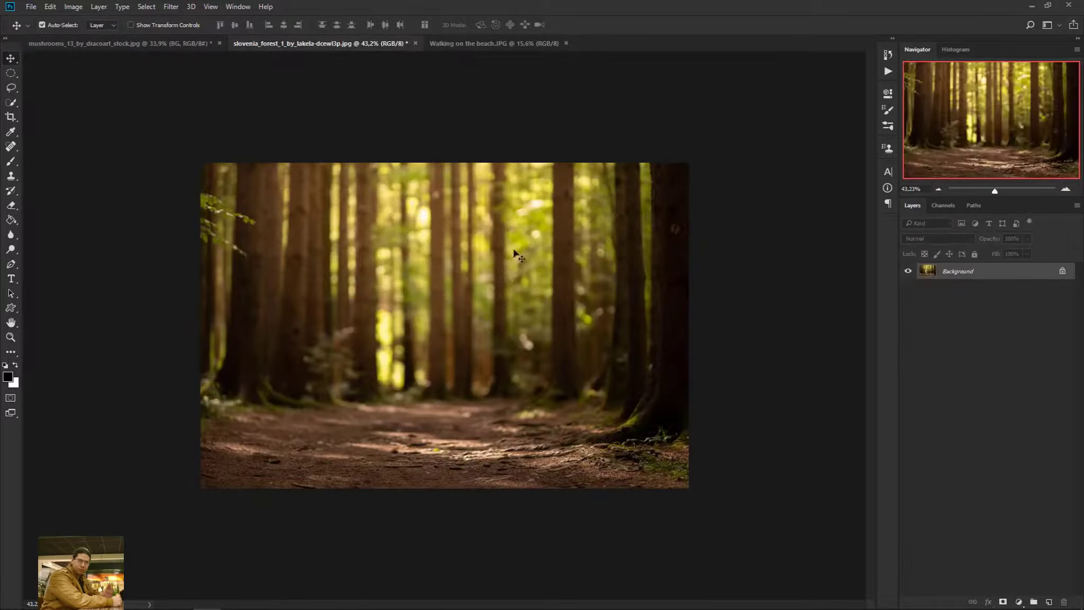
left_click_drag(480, 233, 430, 265)
left_click_drag(996, 275, 984, 300)
Scale the forest layer to about 160% and position it so it fills the area behind the mushroom
key("ctrl+t")
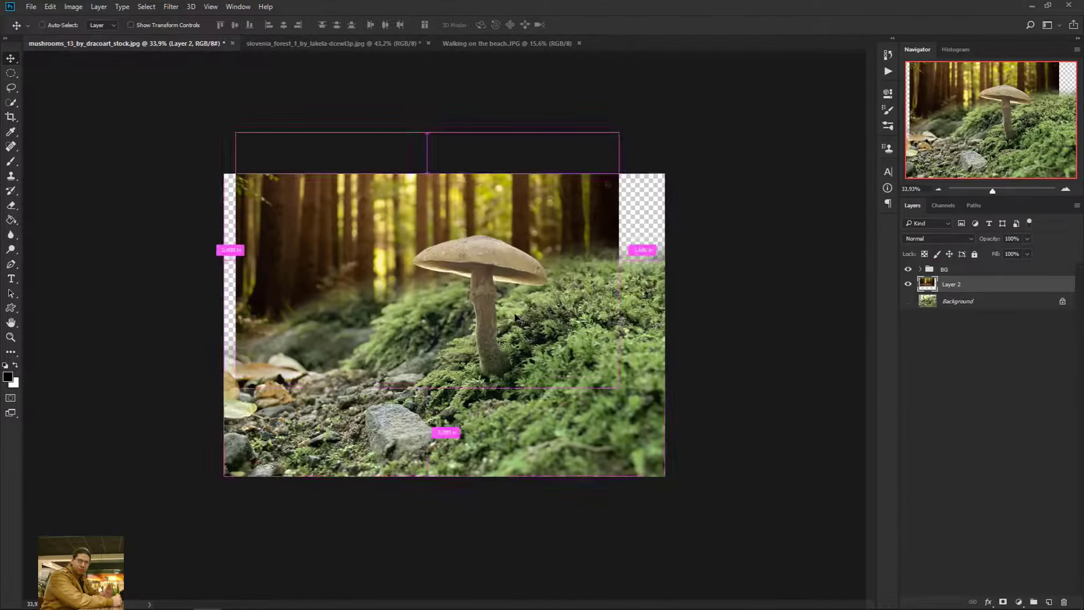
left_click_drag(620, 388, 738, 465)
left_click_drag(677, 409, 626, 410)
left_click_drag(693, 467, 766, 470)
left_click_drag(642, 408, 684, 415)
left_click_drag(659, 365, 645, 392)
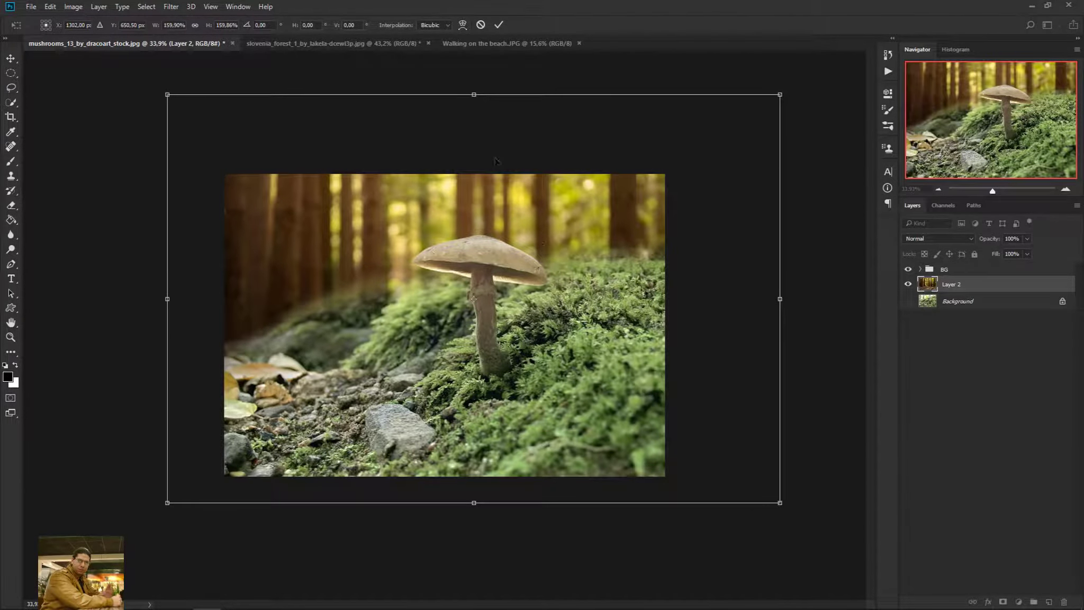
left_click(497, 27)
Convert Layer 2 to a smart object and apply a Gaussian Blur with a radius of about 11 px
right_click(994, 300)
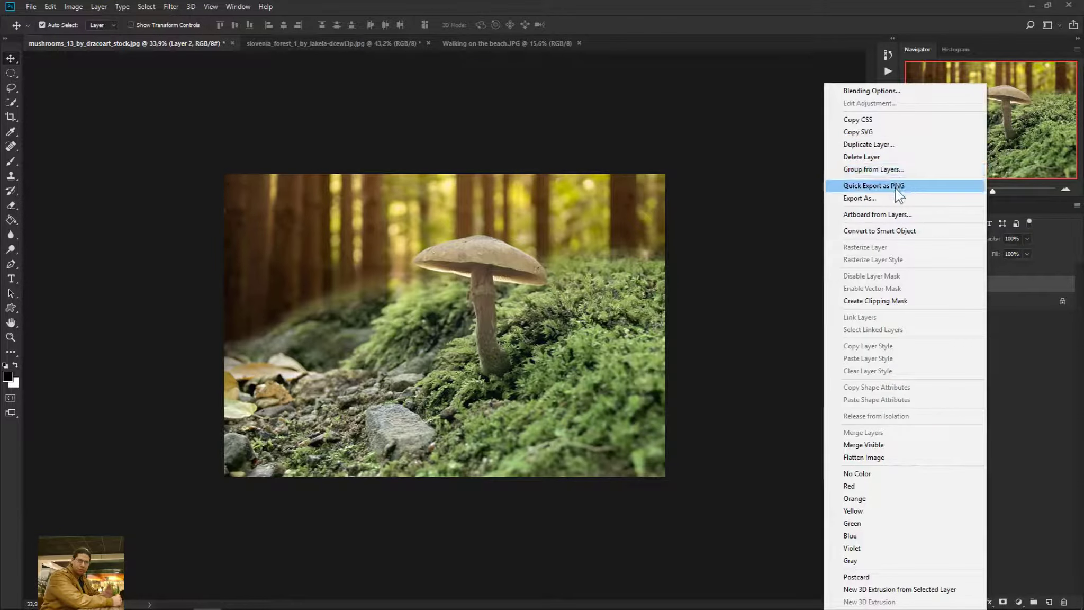
left_click(932, 231)
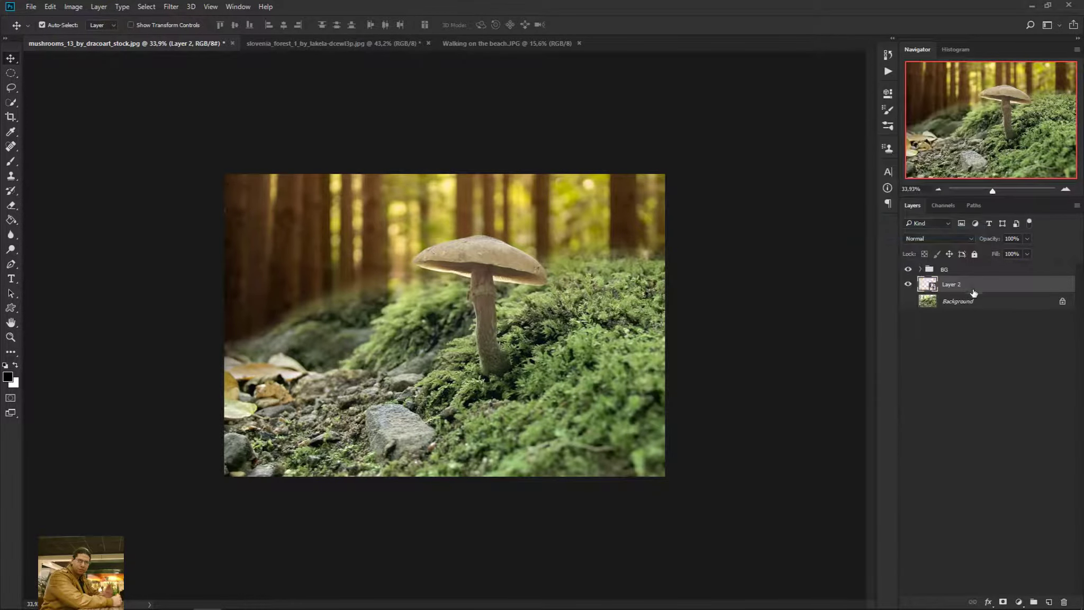
left_click(165, 4)
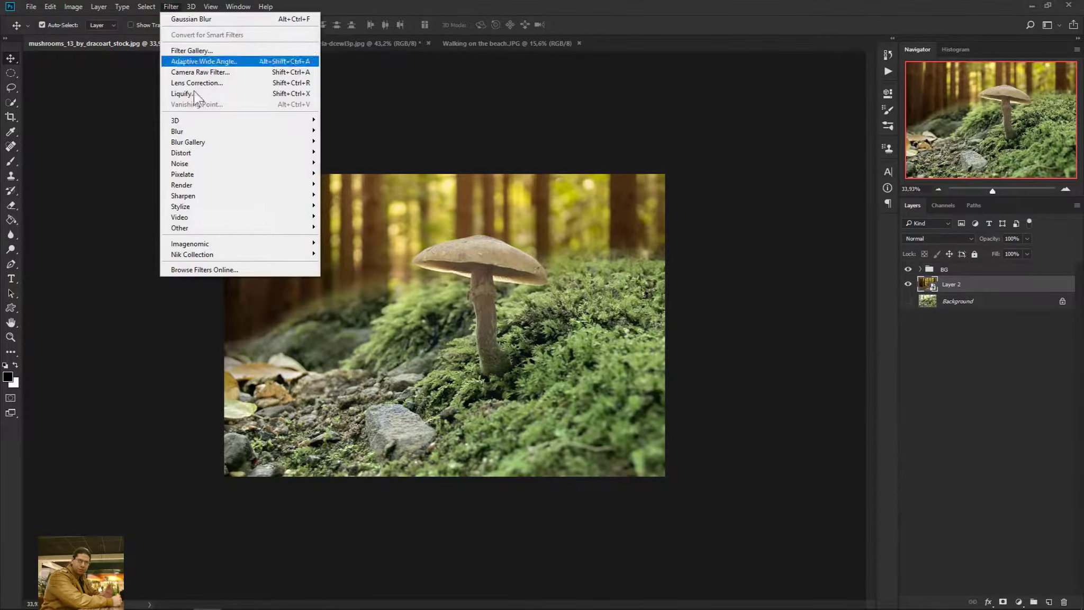
mouse_move(244, 130)
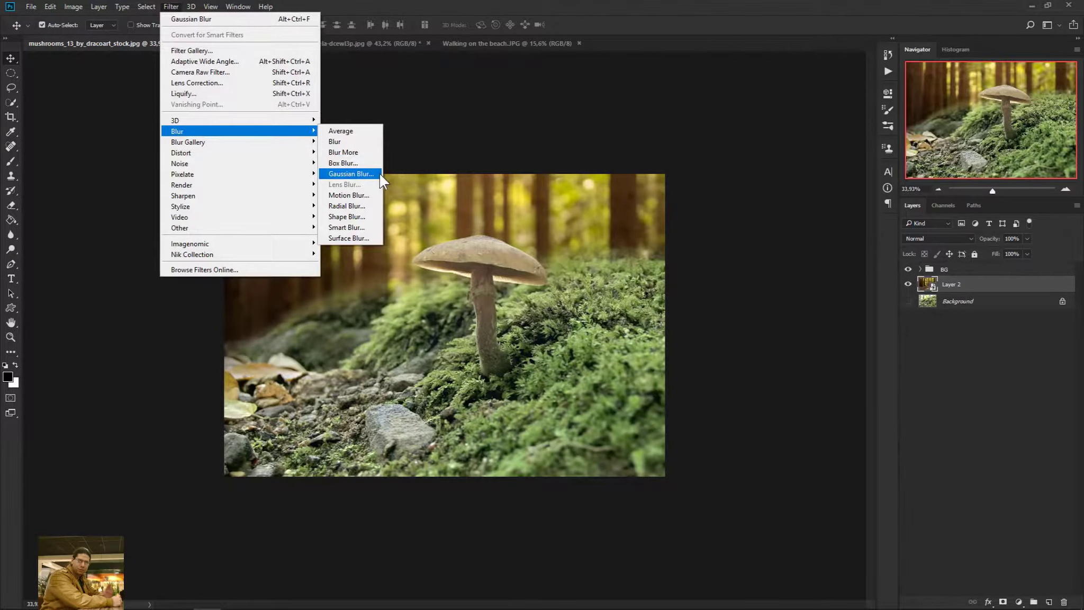
left_click(379, 174)
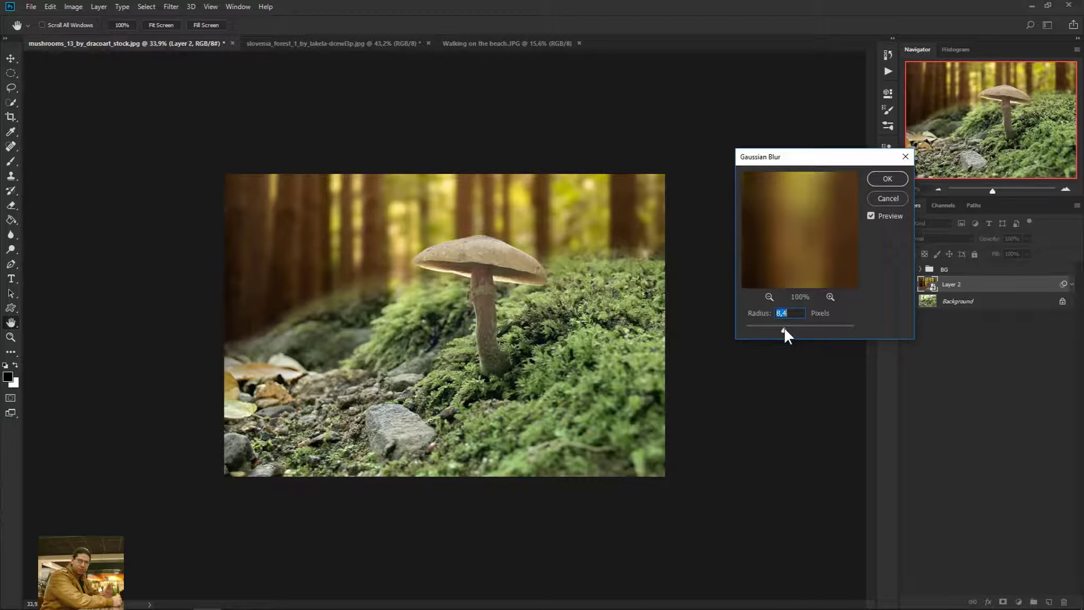
left_click_drag(783, 326, 793, 329)
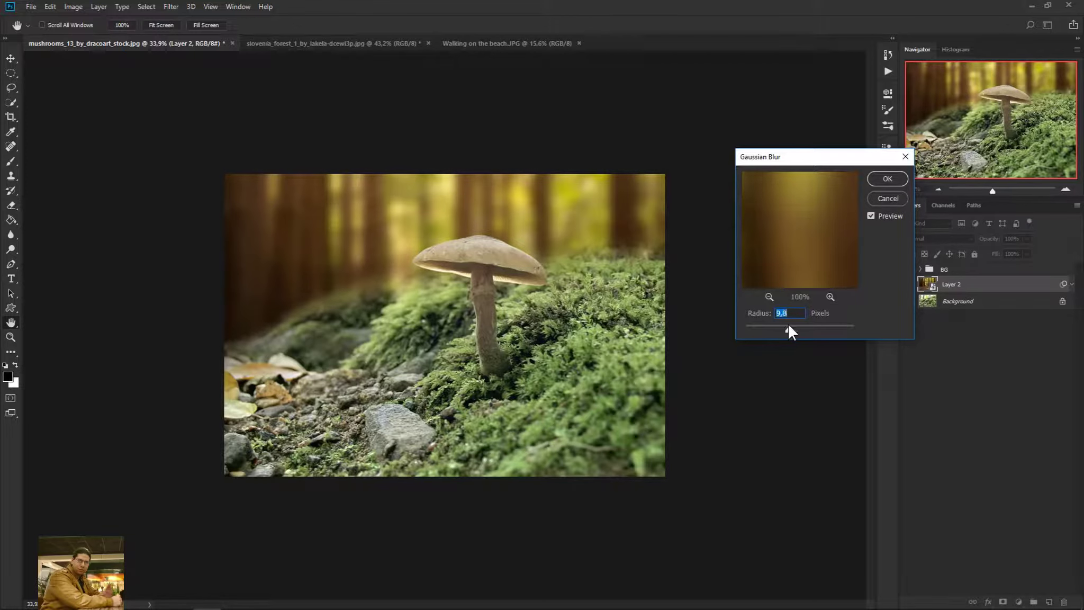
left_click_drag(789, 326, 787, 326)
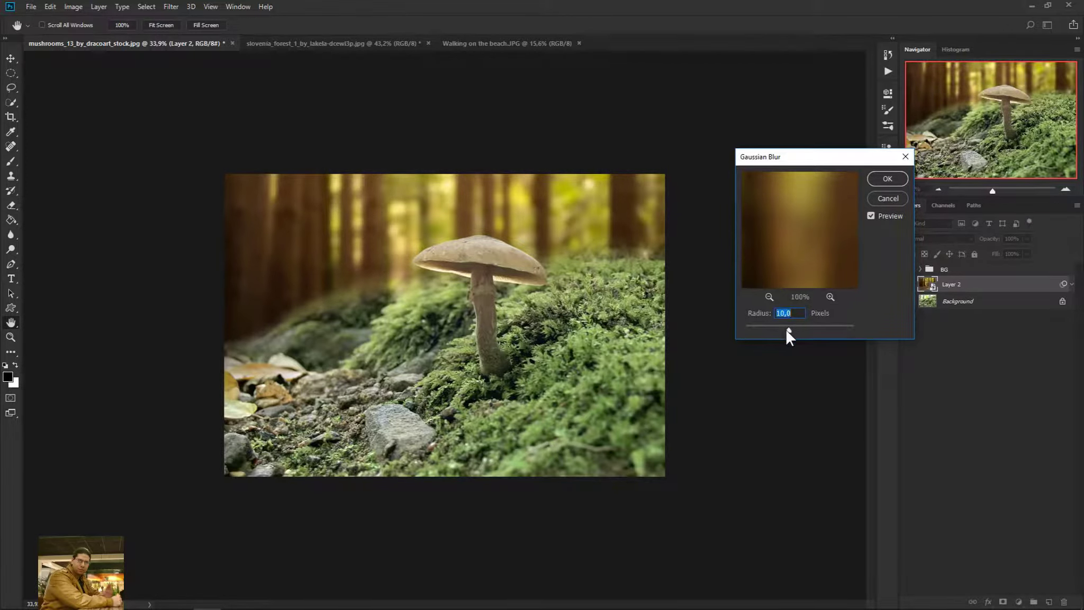
left_click_drag(789, 329, 790, 329)
left_click(887, 179)
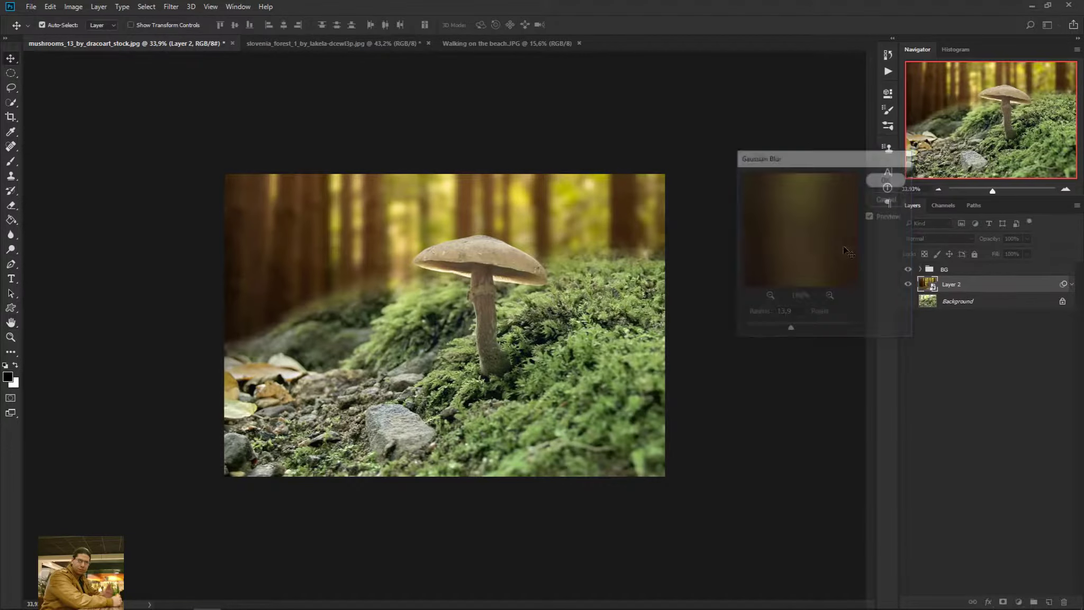
Paint away the upper edge of the moss right of the mushroom on Layer 1's mask with a 500 px soft brush
left_click(921, 269)
left_click(994, 284)
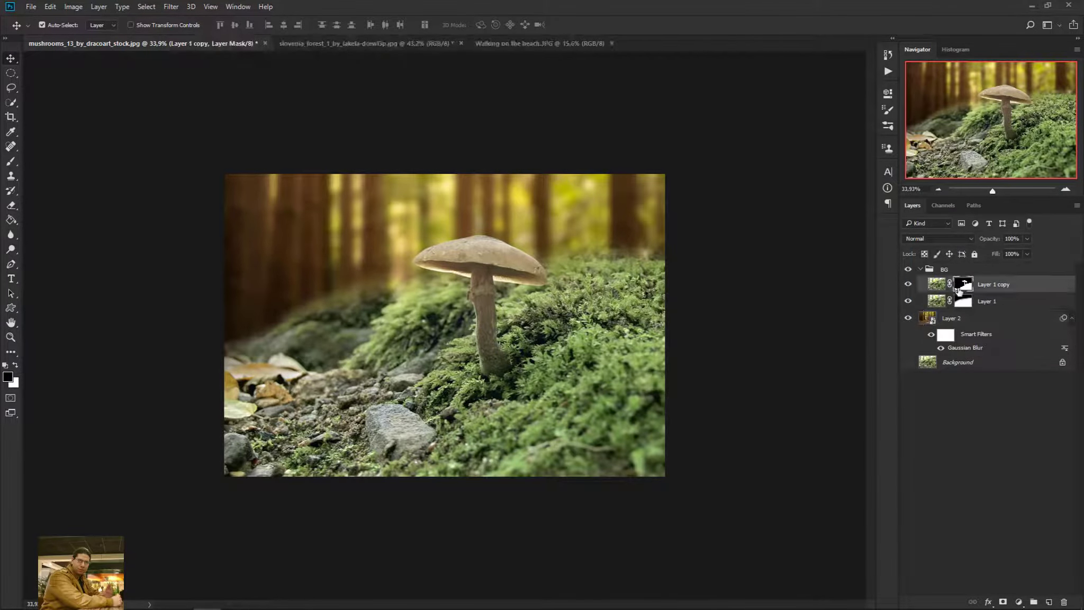
left_click(988, 301)
left_click(11, 161)
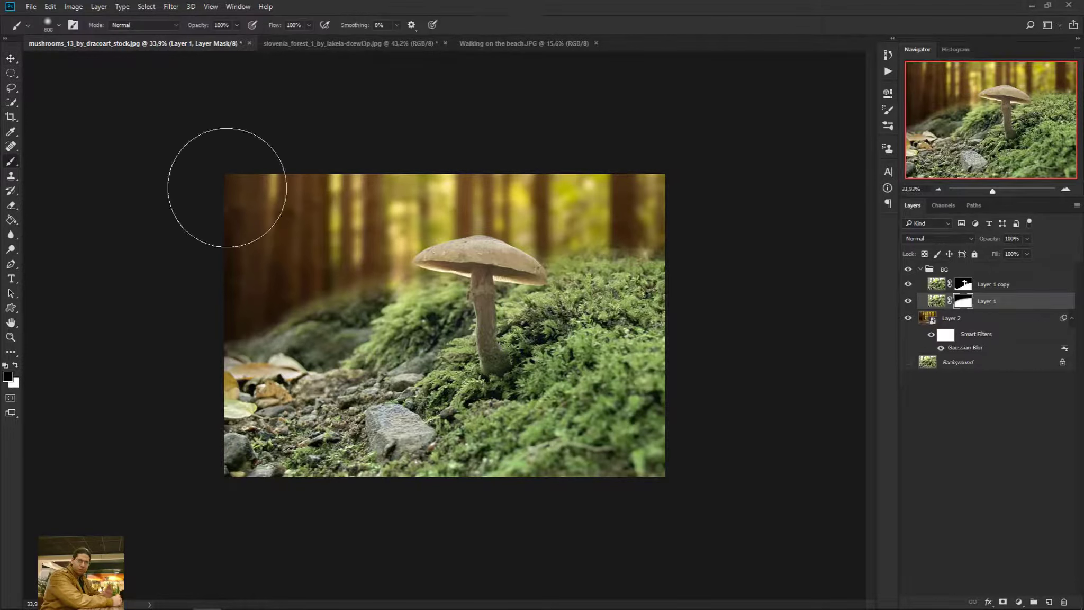
key("bracketleft")
key("bracketleft")
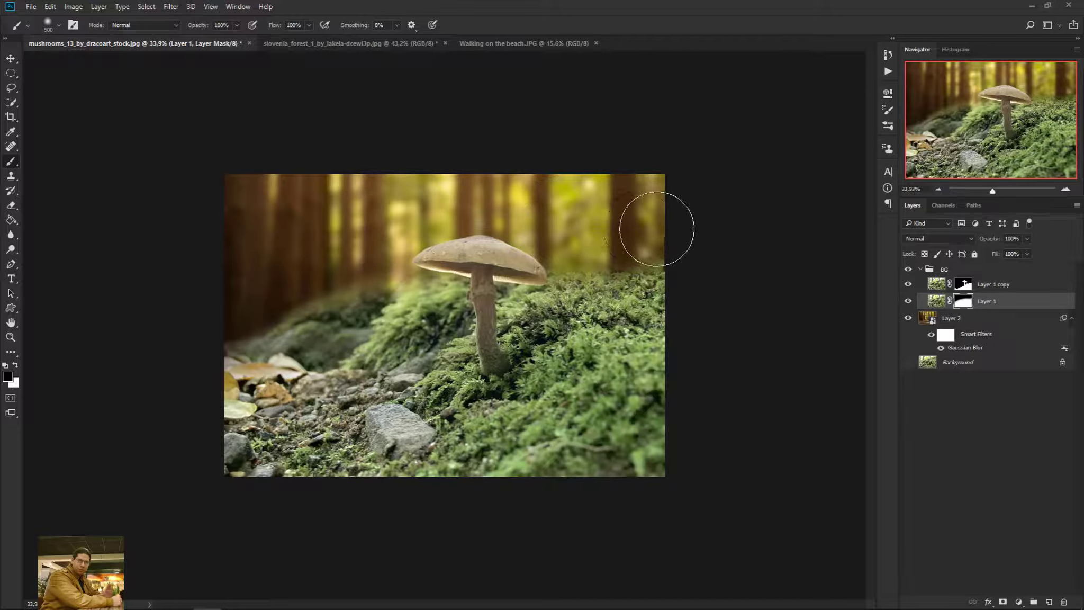
Mask out the distant hill left of the mushroom on Layer 1's mask with a 400 px soft brush, and collapse the BG group
key("bracketleft")
key("bracketleft")
key("bracketright")
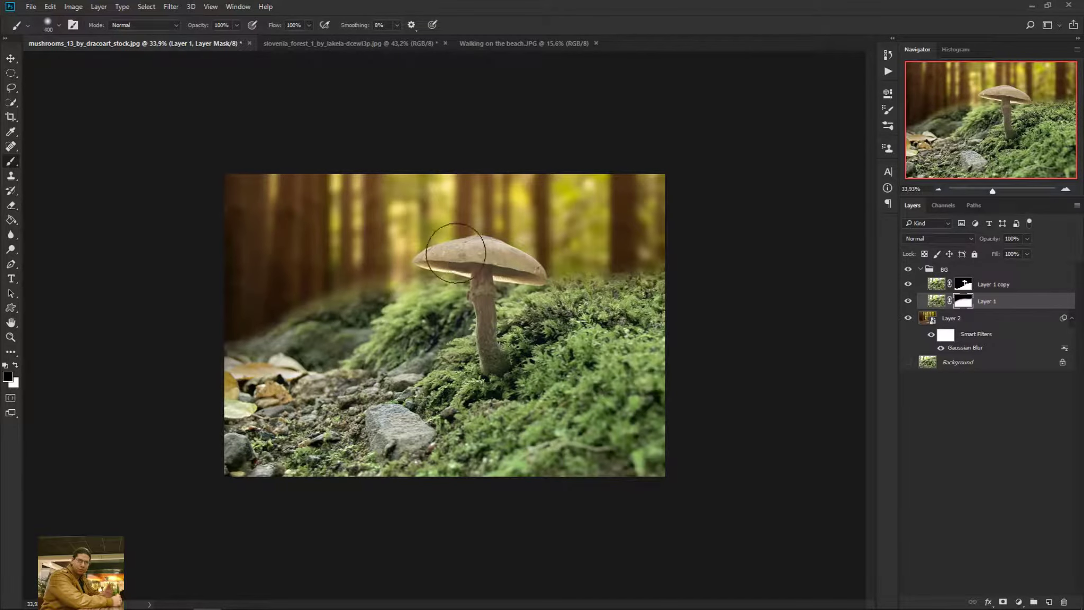
left_click_drag(352, 294, 328, 297)
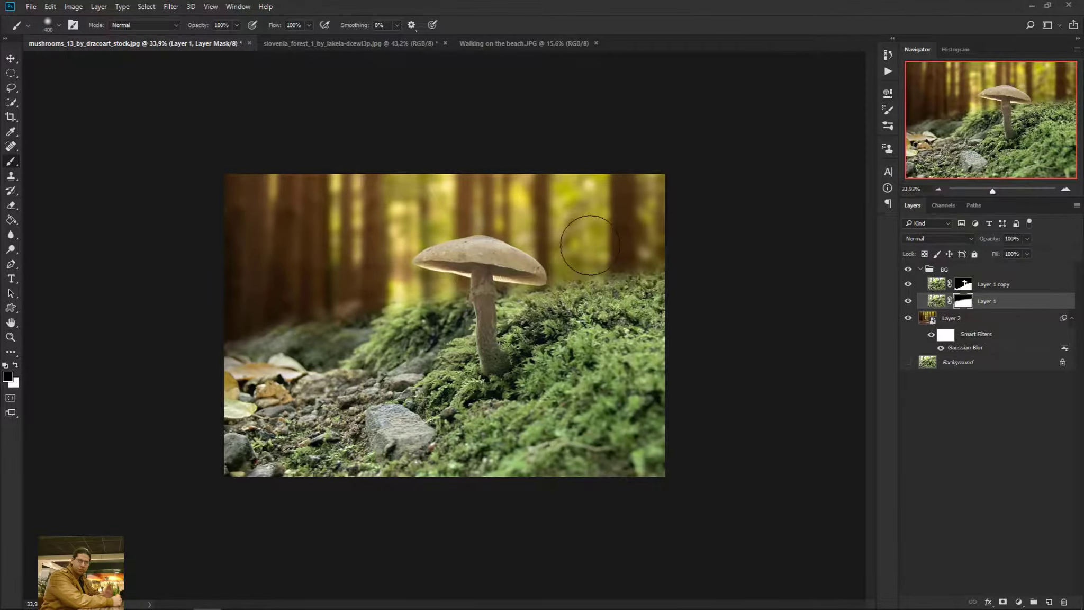
mouse_move(224, 325)
left_mouse_down()
mouse_move(345, 305)
mouse_move(259, 317)
mouse_move(328, 323)
mouse_move(208, 326)
left_mouse_up()
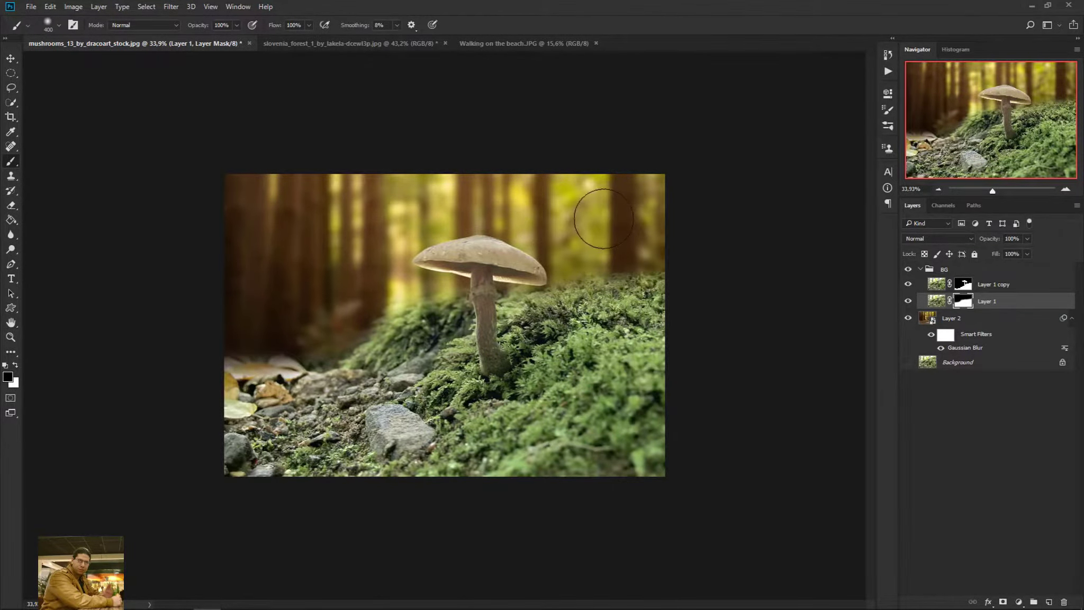
scroll(609, 239, "down", 3)
scroll(581, 242, "up", 2)
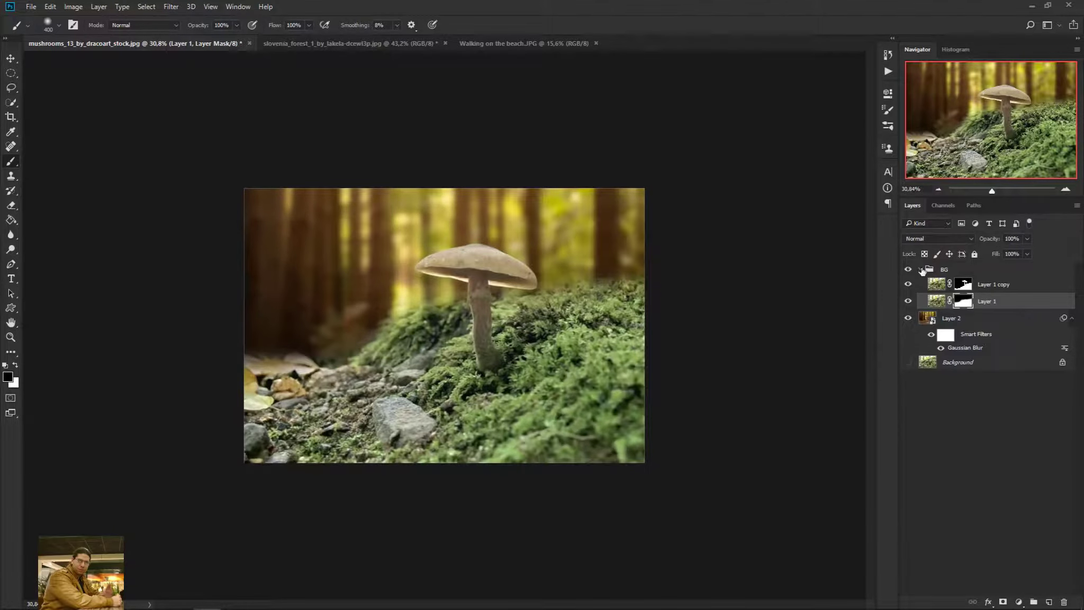
left_click(922, 269)
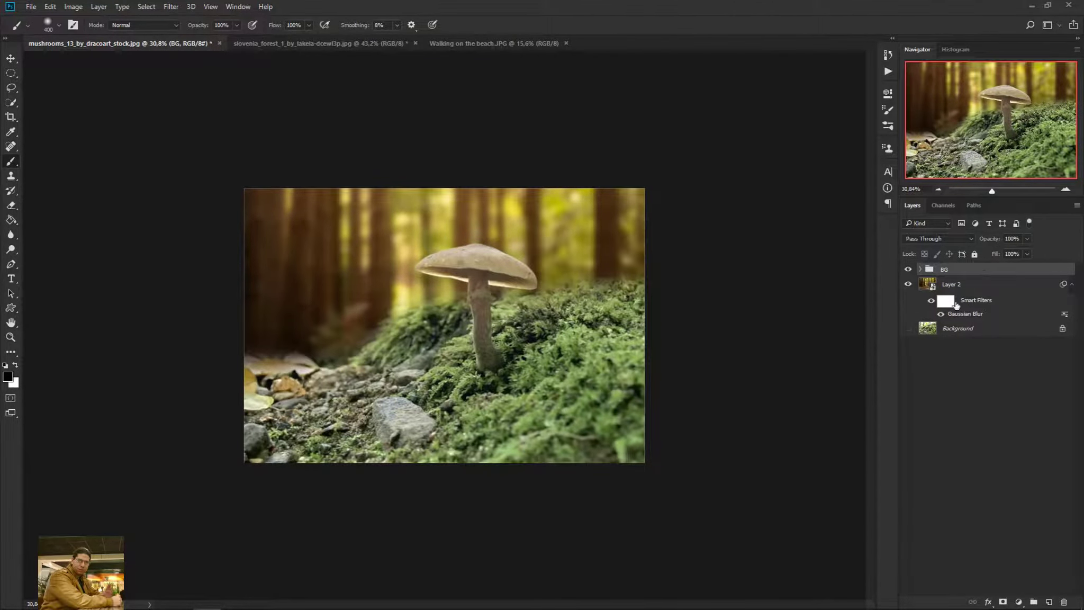
Apply Hue/Saturation to the forest smart object, Layer 2, with saturation -31 and lightness -36
left_click(944, 284)
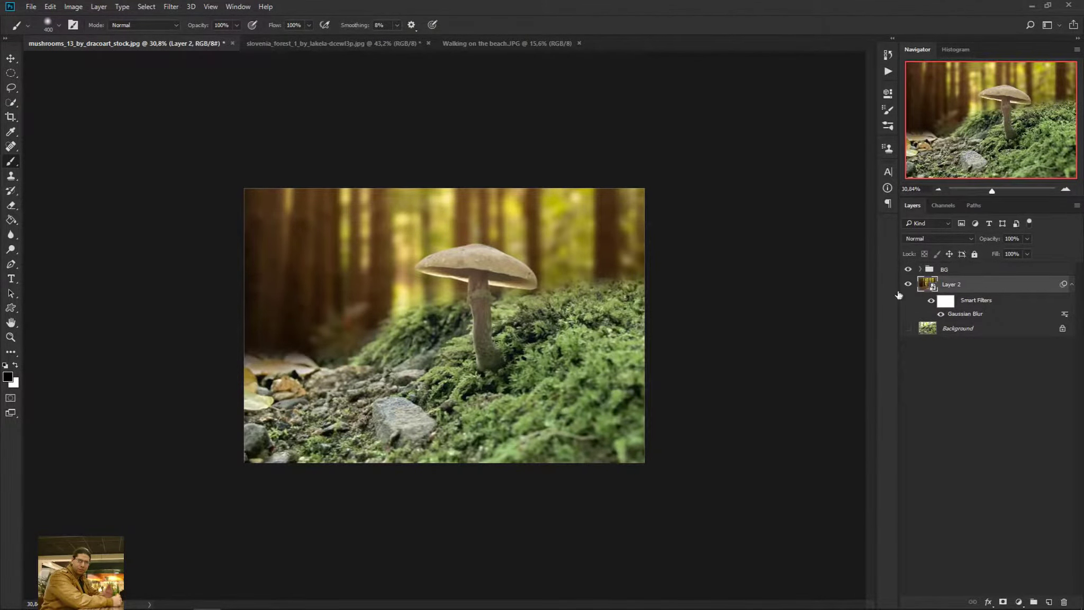
key("ctrl+u")
left_click_drag(779, 174, 713, 172)
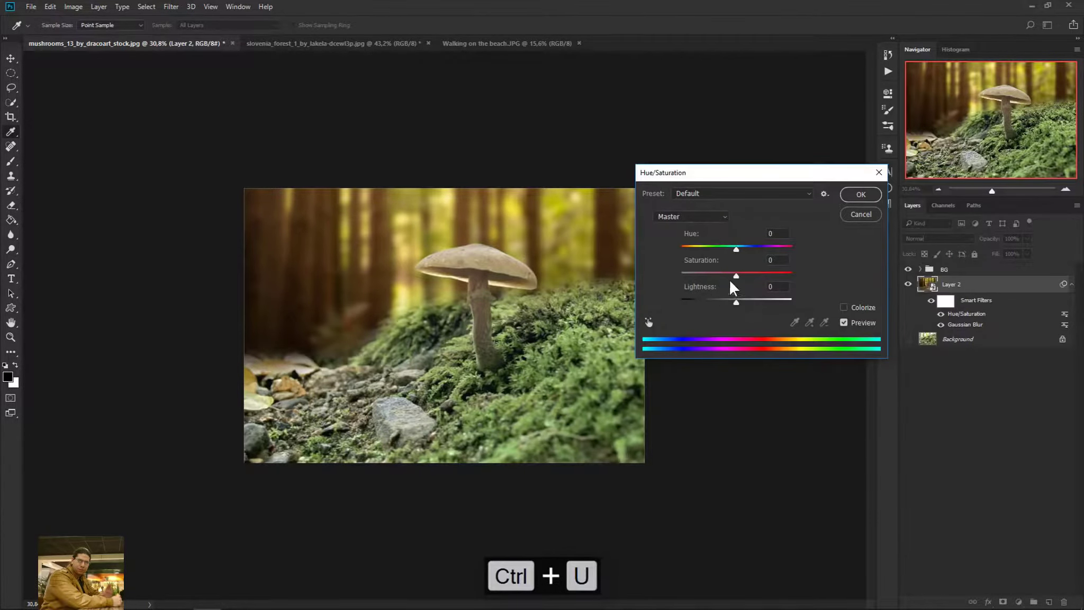
left_click_drag(719, 273, 724, 300)
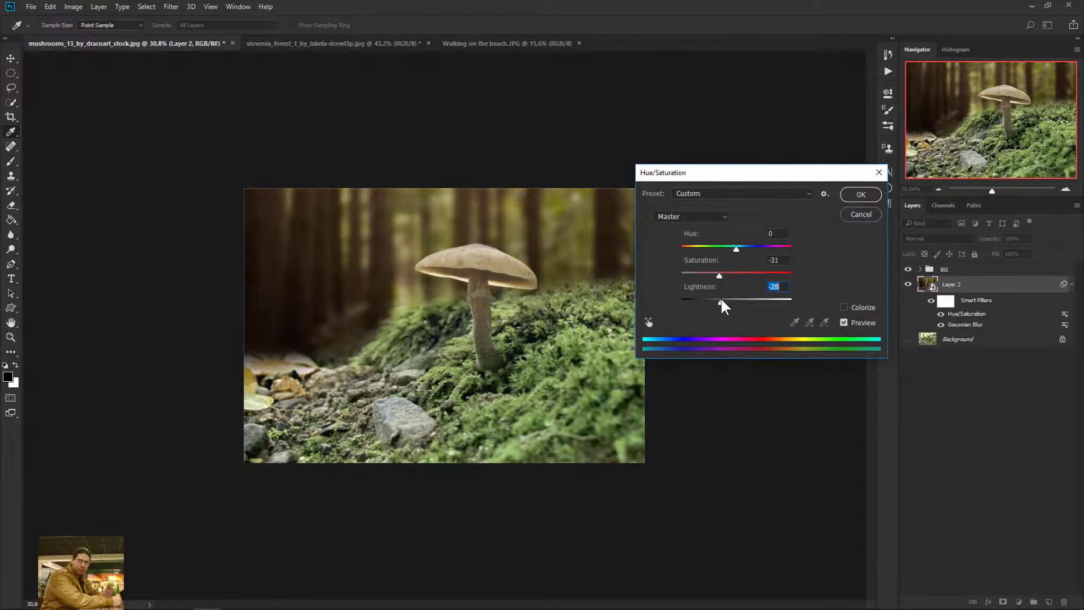
left_click_drag(718, 300, 717, 298)
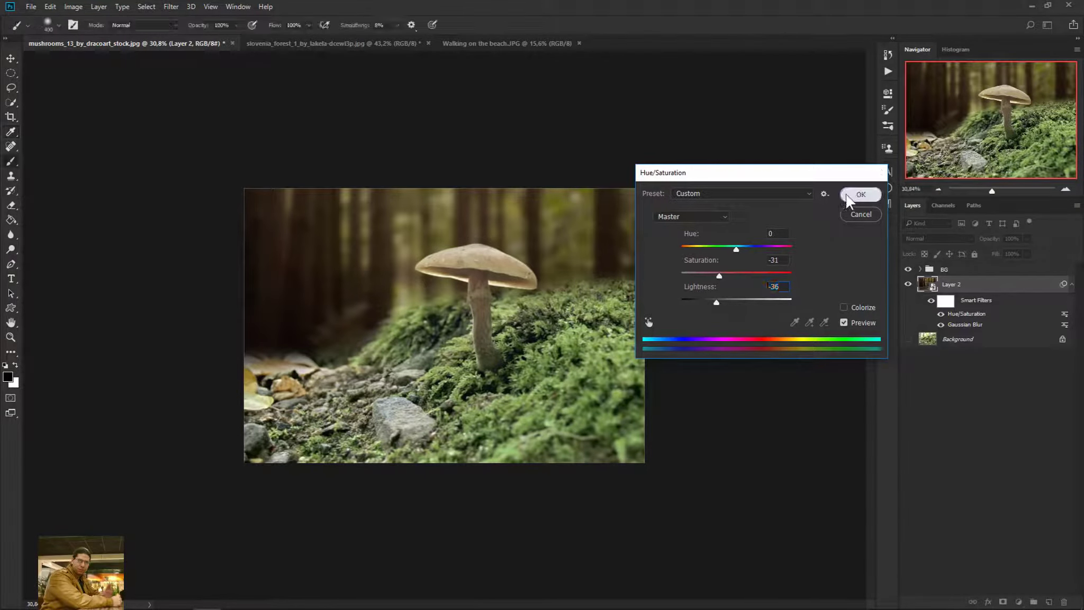
left_click(860, 194)
Add a Brightness/Contrast adjustment clipped to the BG group with brightness about -95 and contrast -11, and compare the image with and without it
left_click(959, 273)
left_click(1018, 602)
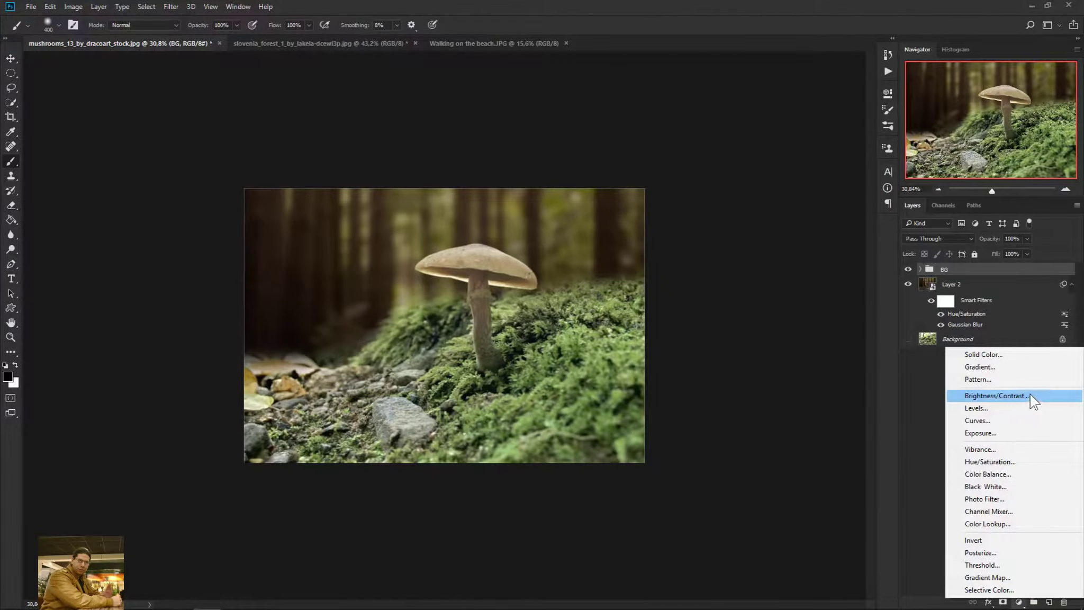
left_click(1030, 396)
left_click(789, 300)
left_click_drag(783, 150, 741, 153)
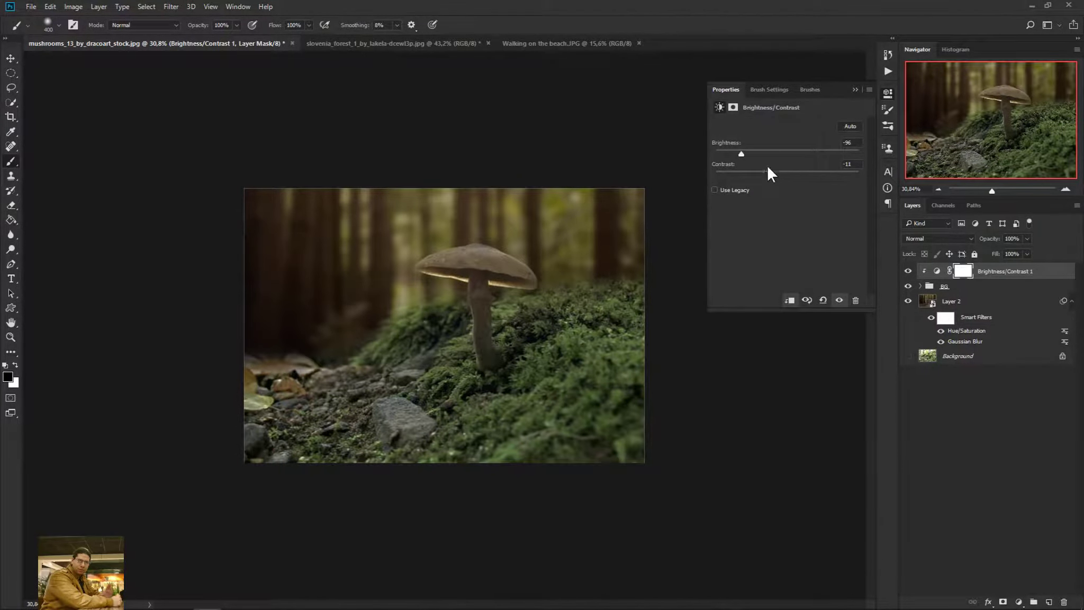
left_click_drag(740, 157, 744, 157)
left_click(855, 89)
scroll(389, 350, "down", 3)
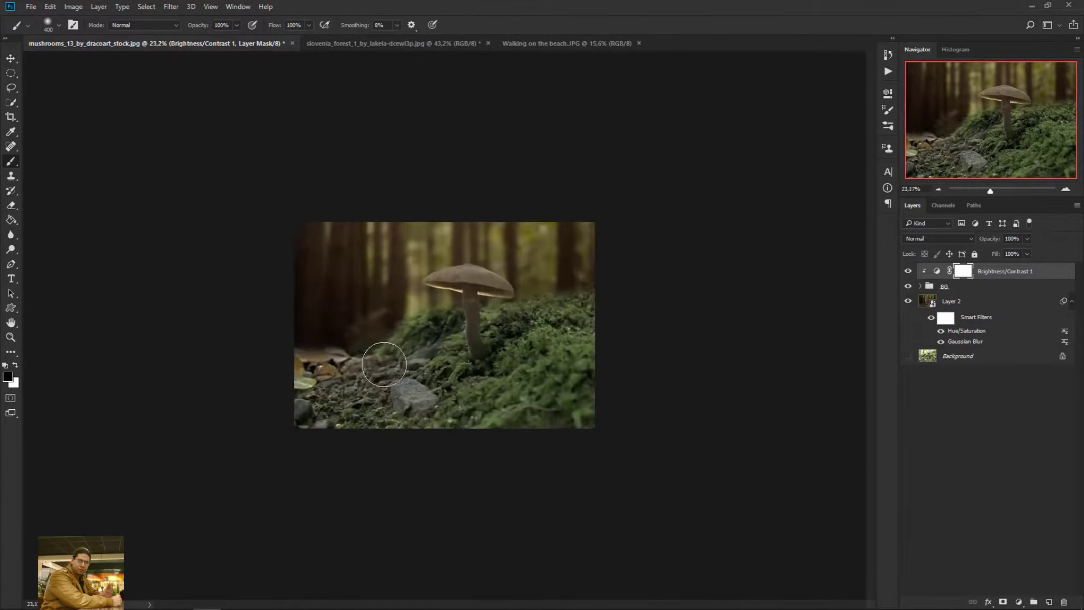
scroll(389, 350, "up", 5)
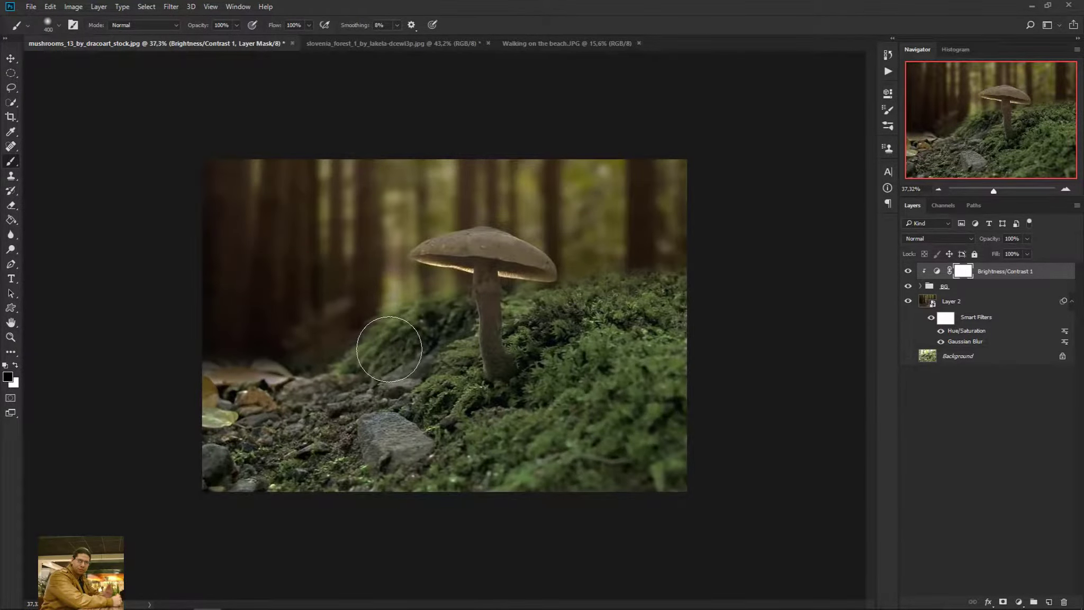
left_click(907, 272)
left_click(906, 272)
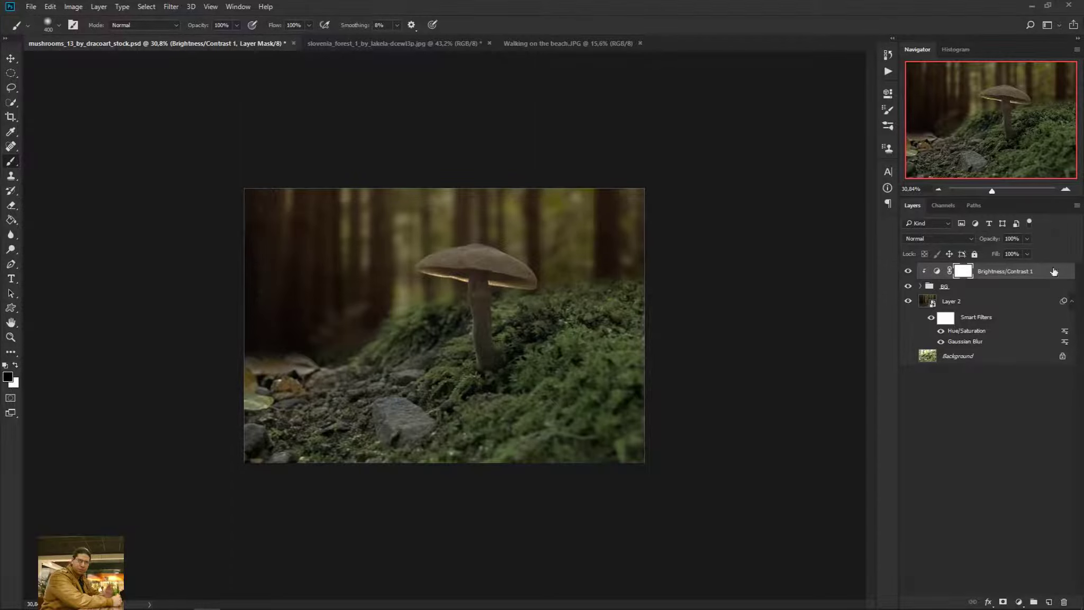
Add a black Solid Color fill layer above the Brightness/Contrast adjustment and set its opacity to 83%
left_click(1020, 602)
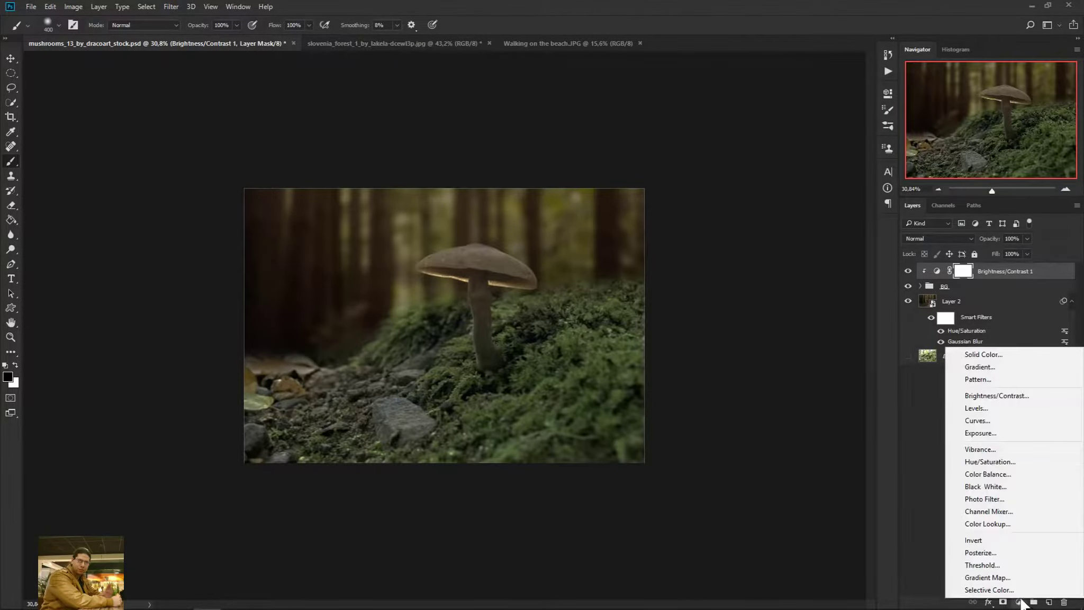
left_click(1022, 350)
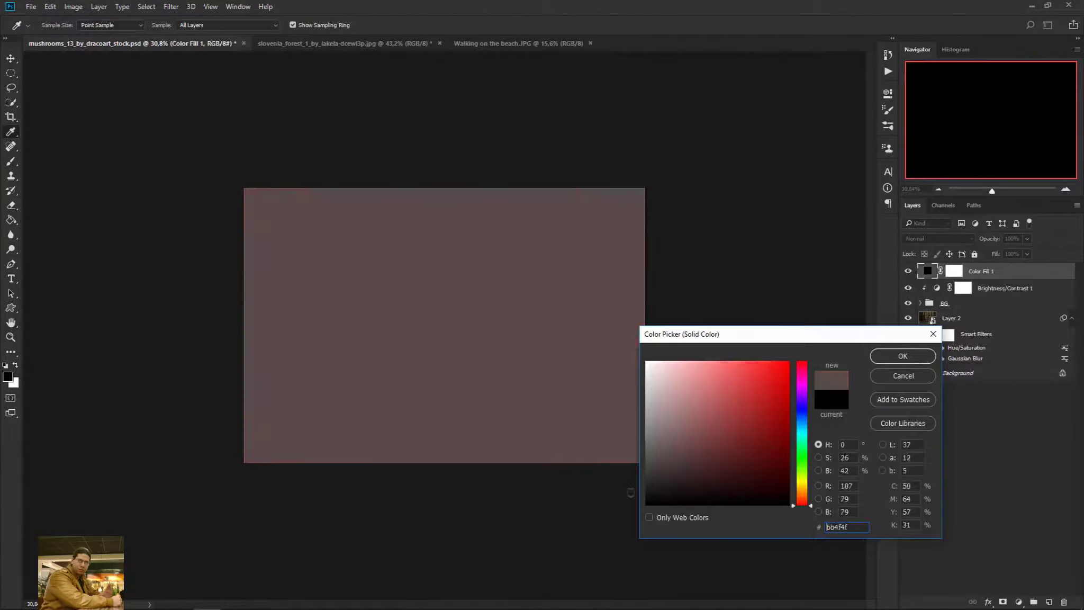
left_click(896, 357)
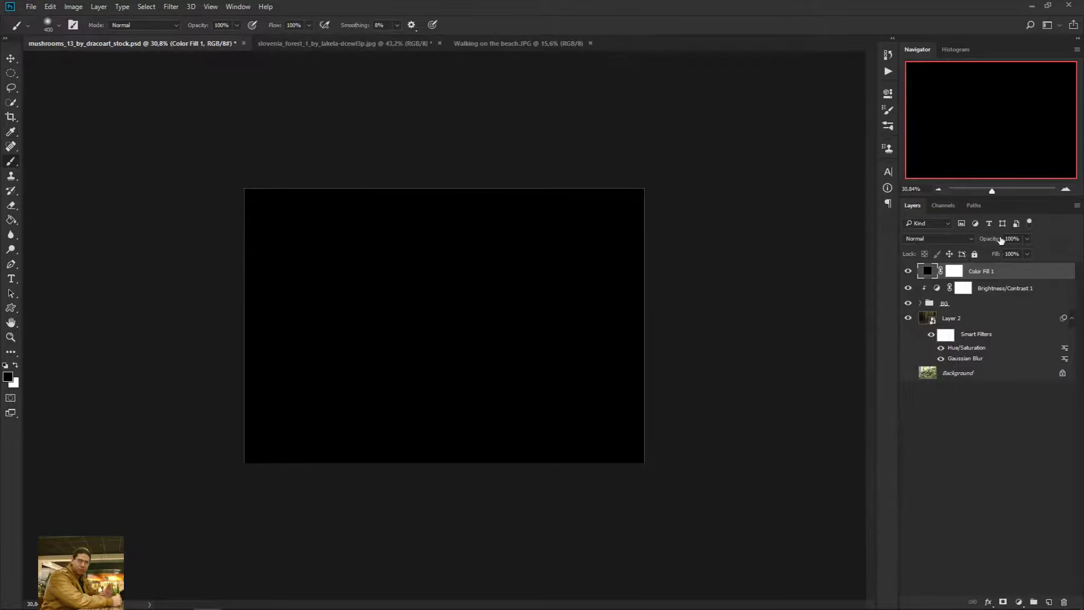
left_click_drag(989, 243, 988, 242)
Reveal the mushroom and surrounding moss by painting black on Color Fill 1's mask at 34% brush opacity, enlarging the soft brush to about 1400 px
left_click(958, 272)
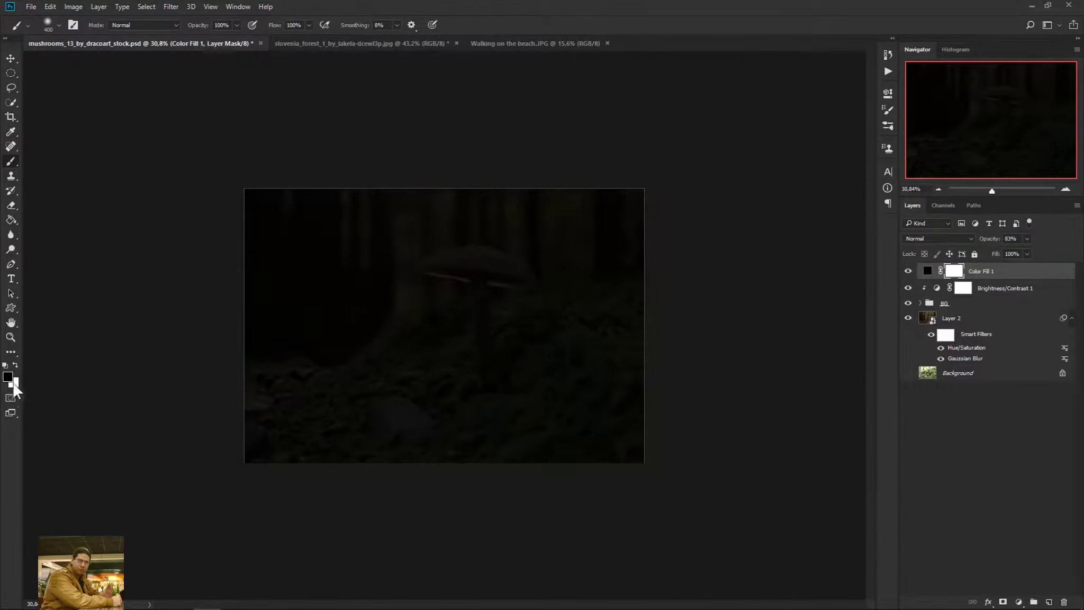
left_click(15, 366)
key("bracketright")
key("bracketright")
key("bracketright")
key("bracketright")
key("bracketright")
key("bracketright")
key("bracketright")
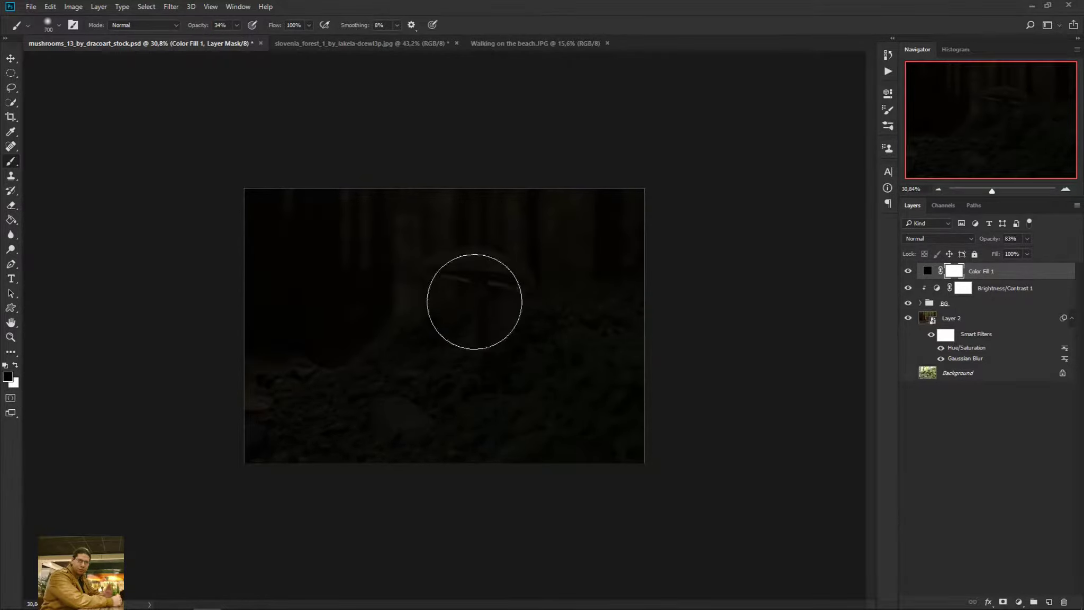
left_click(473, 321)
key("bracketright")
key("bracketright")
key("bracketright")
mouse_move(474, 326)
left_mouse_down()
mouse_move(455, 358)
mouse_move(390, 364)
mouse_move(467, 341)
left_mouse_up()
scroll(467, 340, "up", 2)
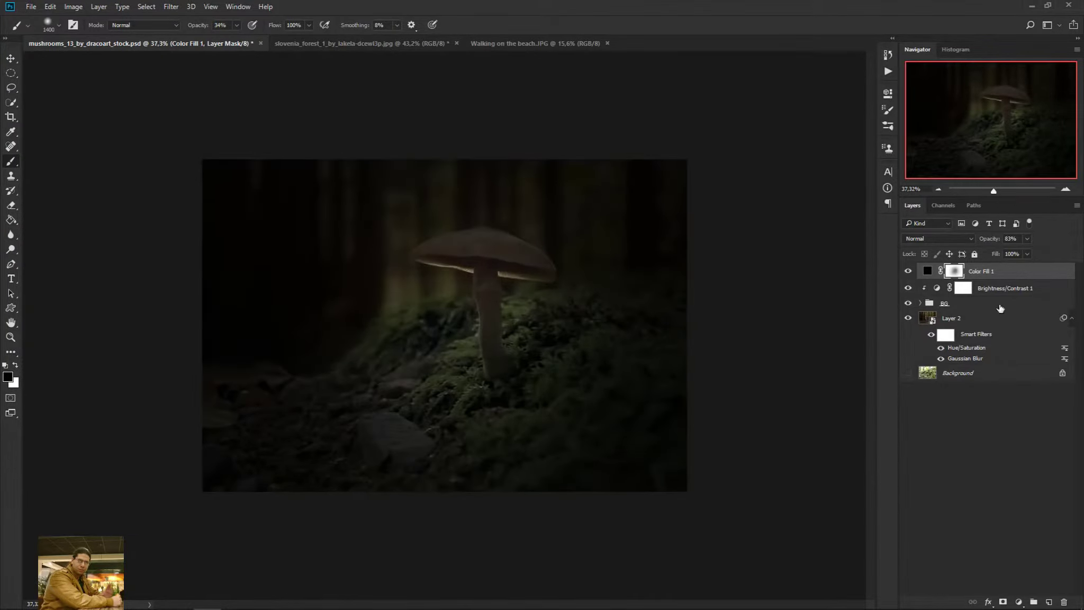
Brighten the area around the mushroom's stem on Color Fill 1's mask with a 1200 px brush
key("bracketleft")
key("bracketleft")
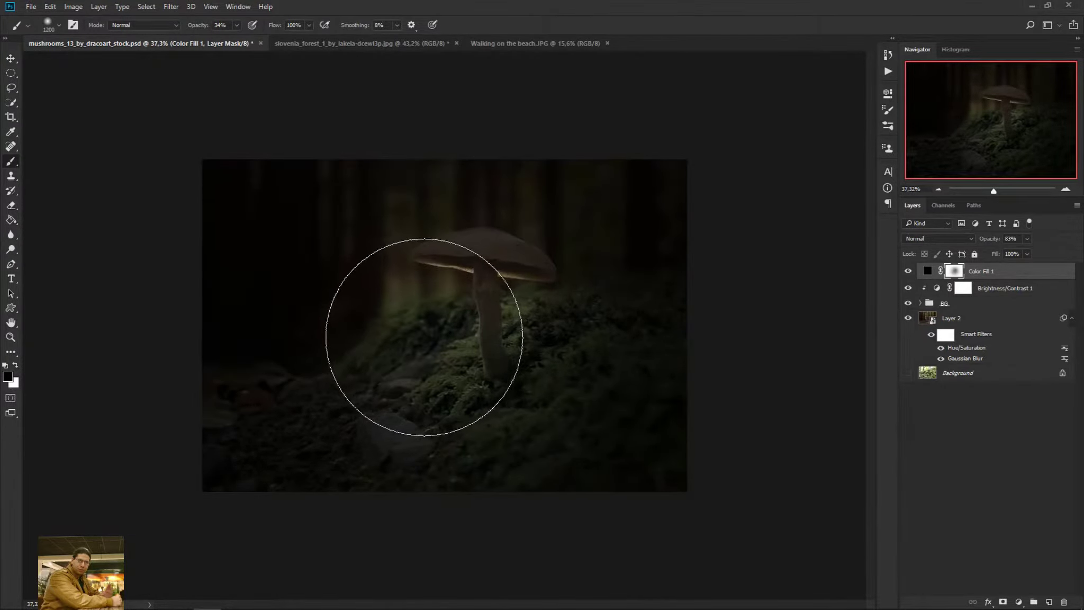
left_click_drag(477, 310, 491, 310)
Lighten the forest and ground left of the mushroom on Color Fill 1's mask with a 1500 px brush, and undo the last stroke over the mushroom
key("bracketright")
key("bracketright")
key("bracketright")
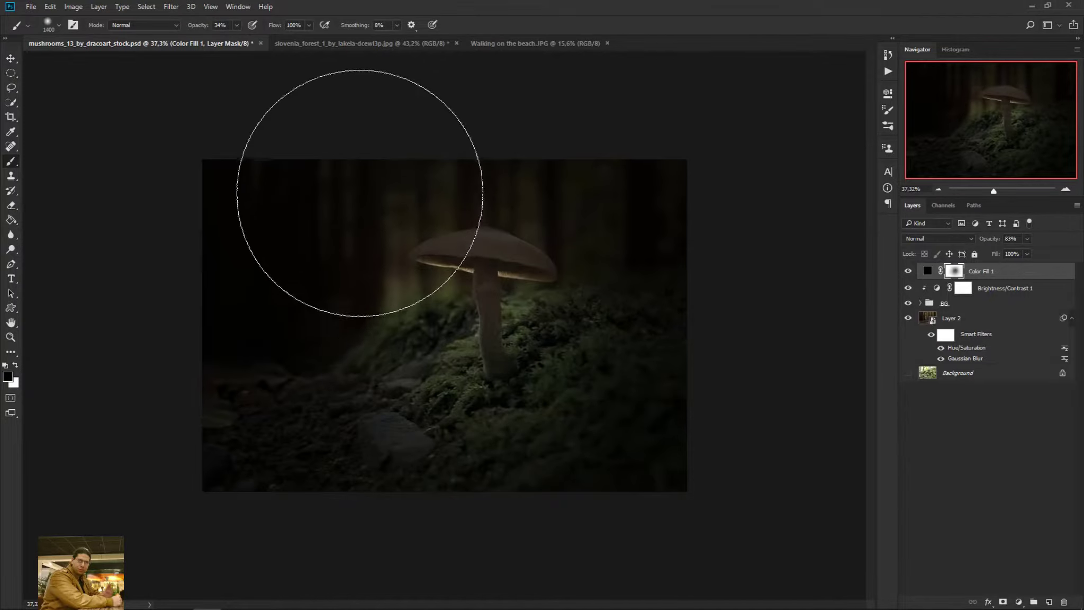
left_click_drag(361, 191, 366, 199)
mouse_move(365, 258)
left_mouse_down()
mouse_move(356, 327)
mouse_move(380, 410)
mouse_move(464, 333)
mouse_move(456, 327)
mouse_move(482, 332)
mouse_move(505, 283)
mouse_move(444, 342)
left_mouse_up()
left_click(356, 375)
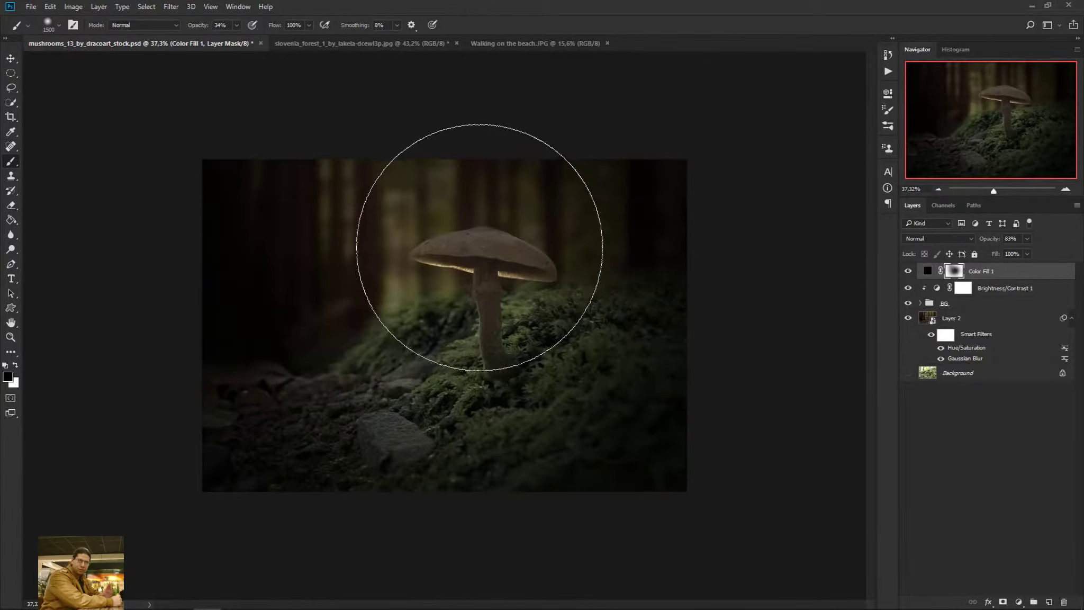
left_click_drag(443, 247, 476, 371)
key("ctrl+z")
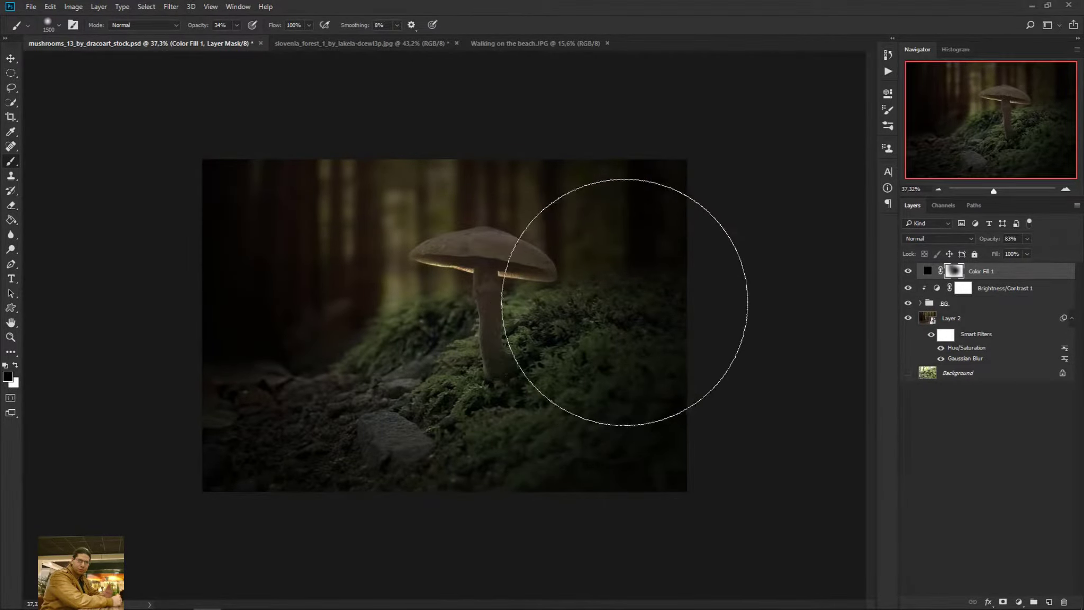
Set Layer 2's Hue/Saturation lightness to -68 to darken the forest background, and lower Color Fill 1's opacity to 71%
double_click(966, 348)
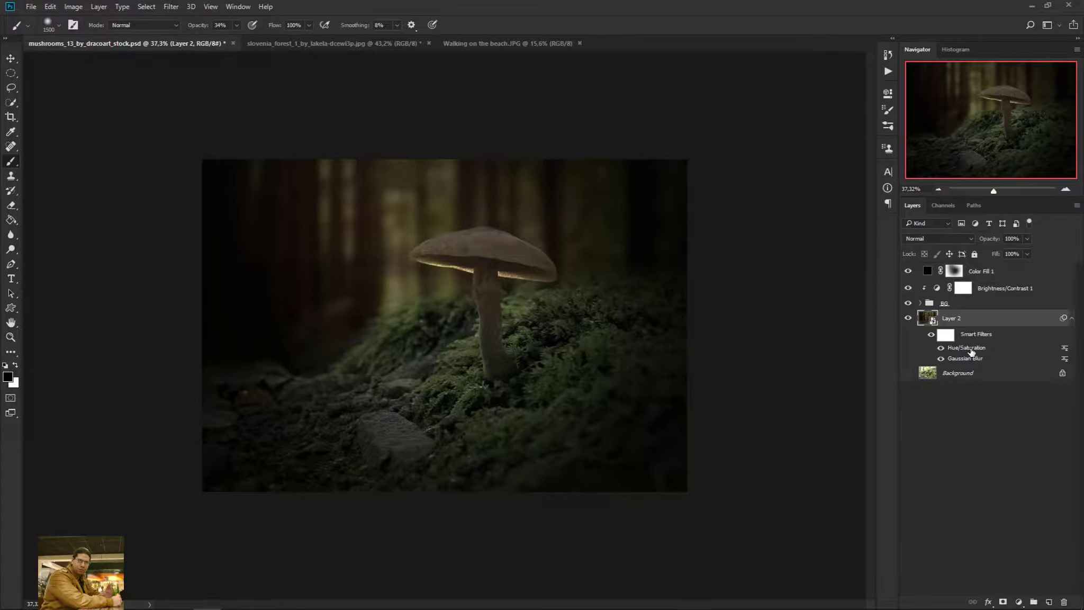
left_click_drag(712, 298, 701, 299)
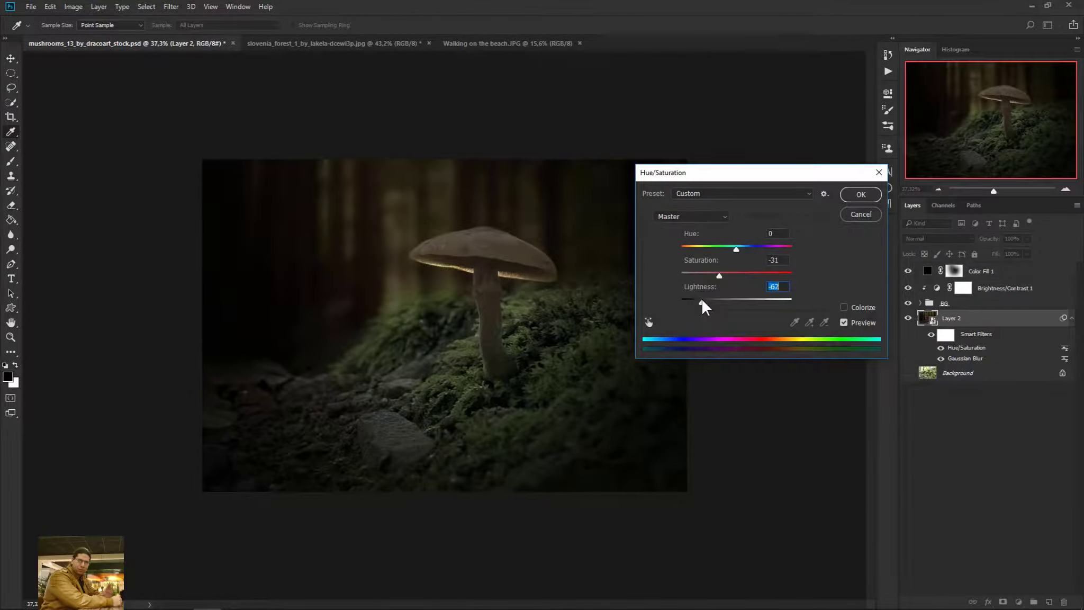
left_click_drag(701, 298, 698, 297)
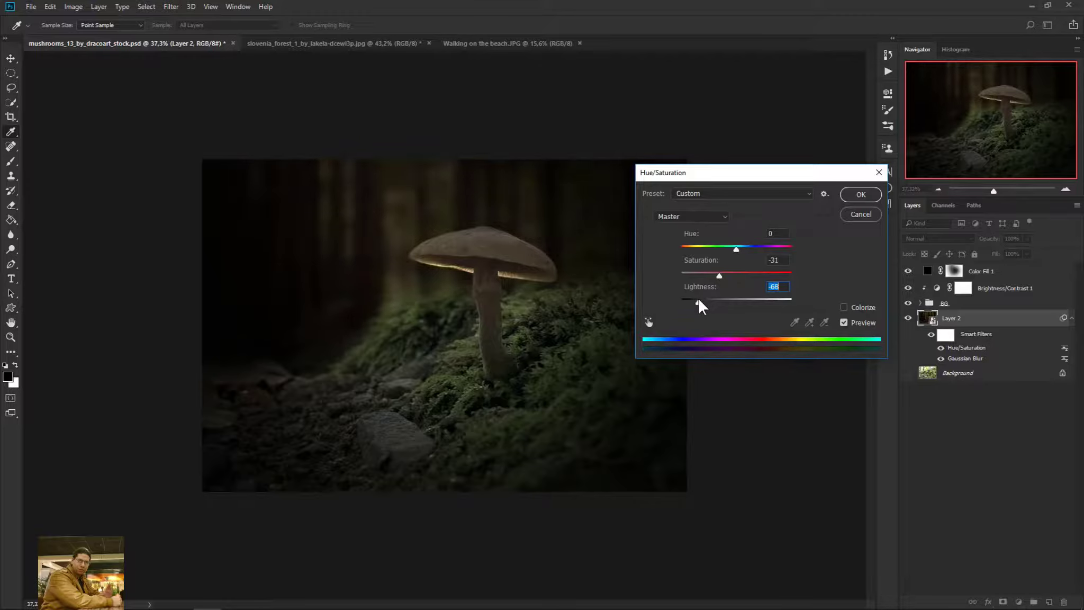
left_click(846, 199)
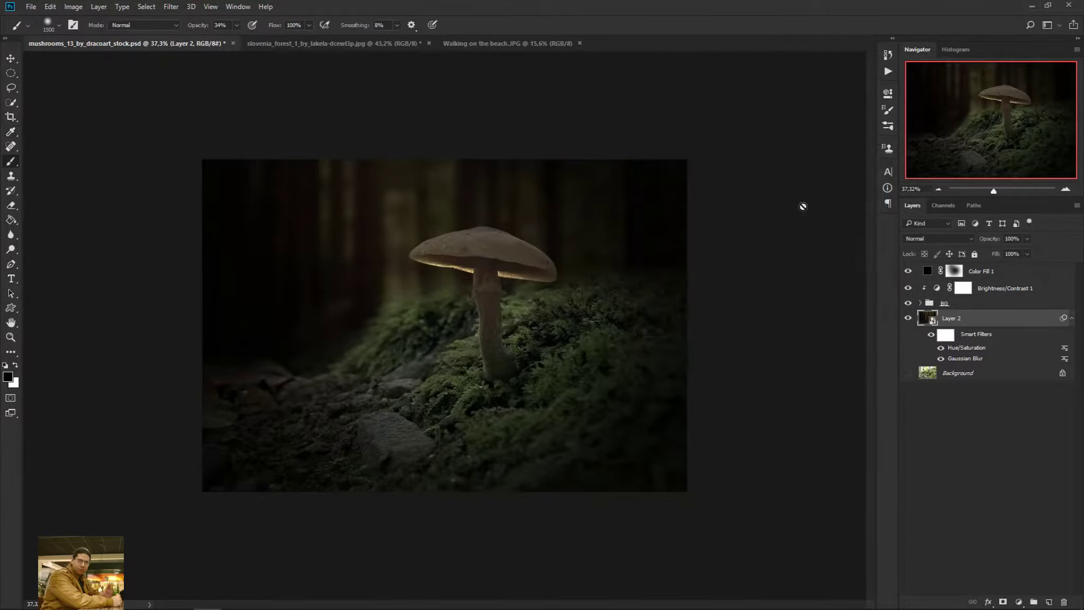
left_click(994, 276)
left_click_drag(996, 239, 990, 239)
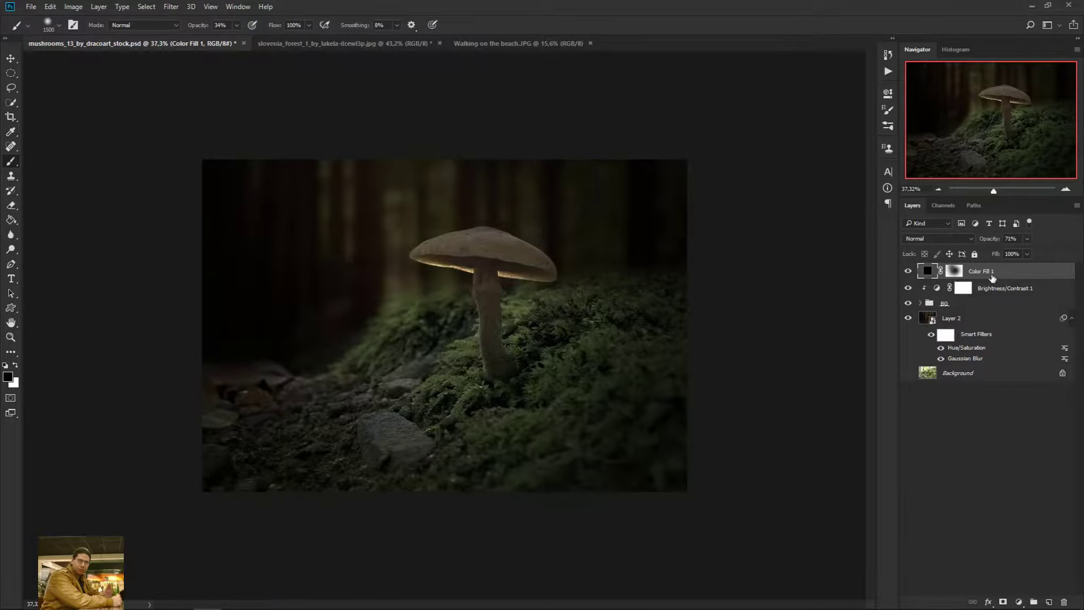
Add a new empty layer above the Brightness/Contrast adjustment and clip it to the BG group
left_click(951, 324)
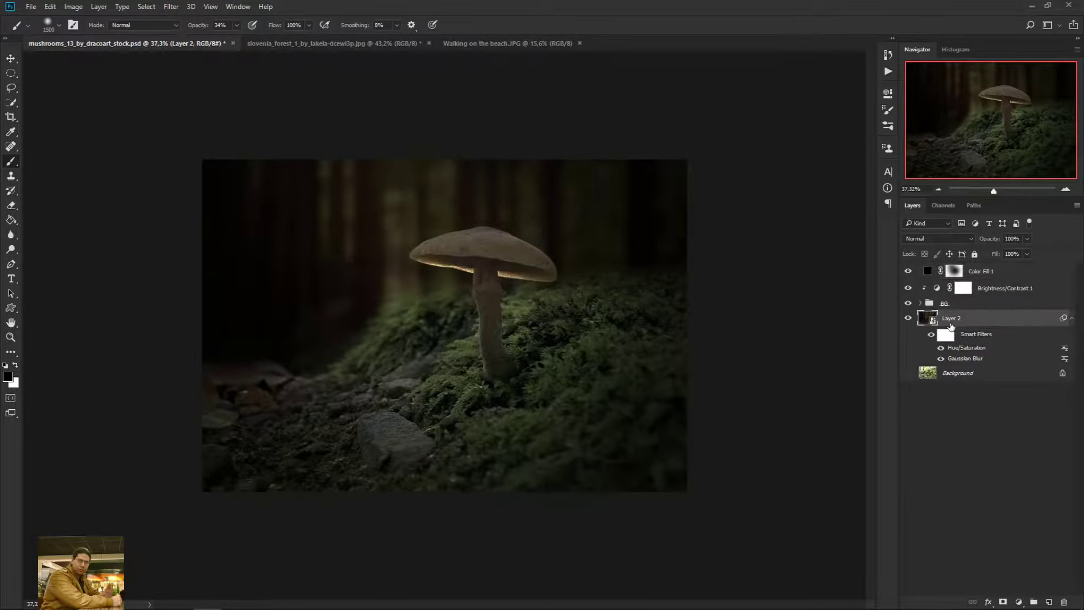
left_click(976, 297)
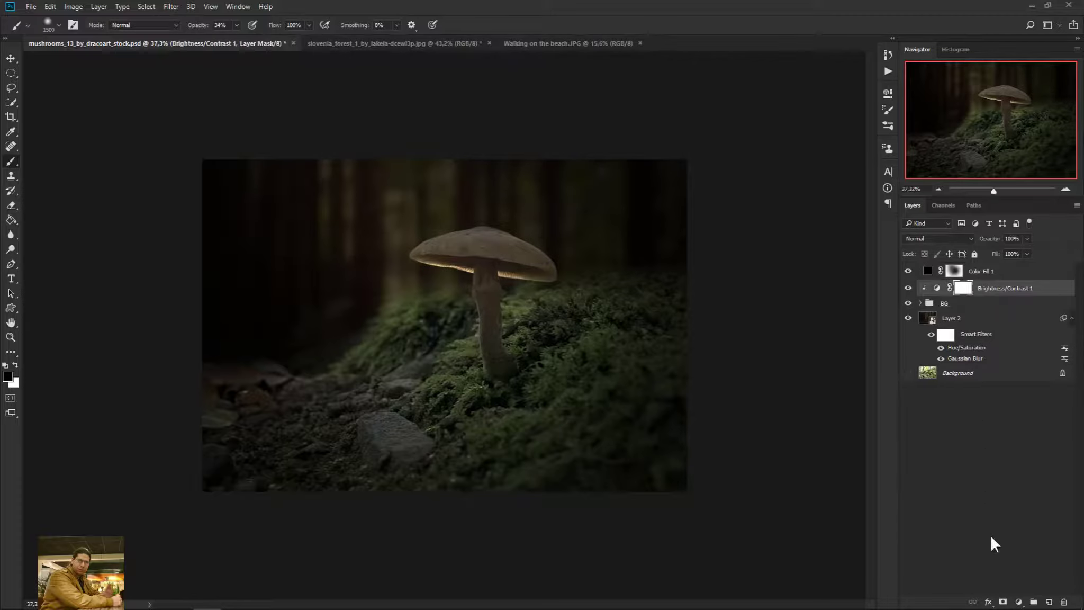
left_click(1049, 602)
right_click(994, 297)
left_click(925, 304)
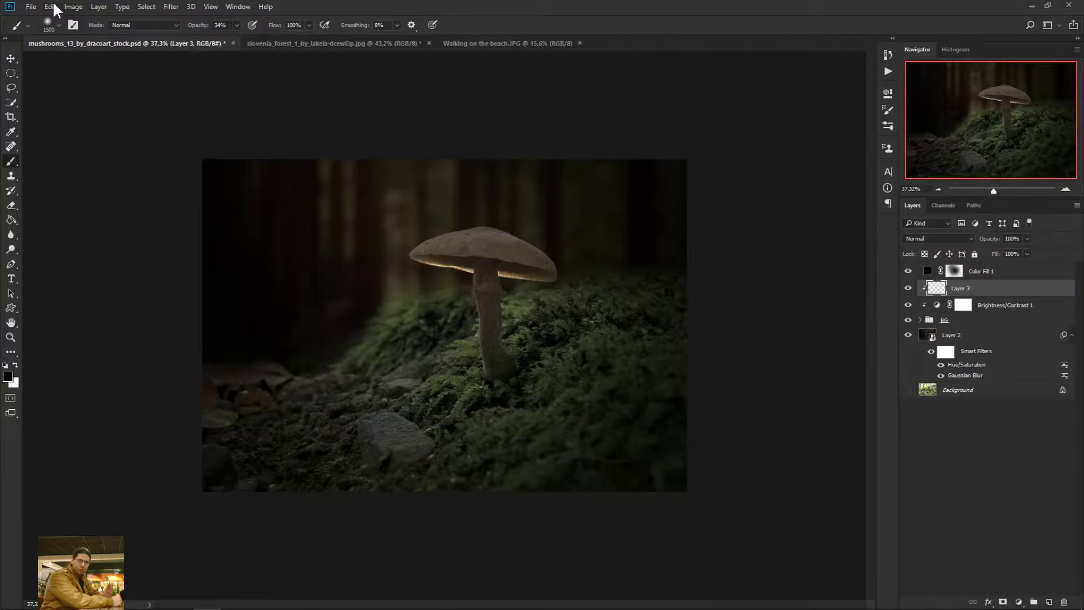
Fill the new clipped layer with 50% gray at 100% opacity and set its blend mode to Overlay
left_click(50, 6)
left_click(110, 179)
left_click(532, 173)
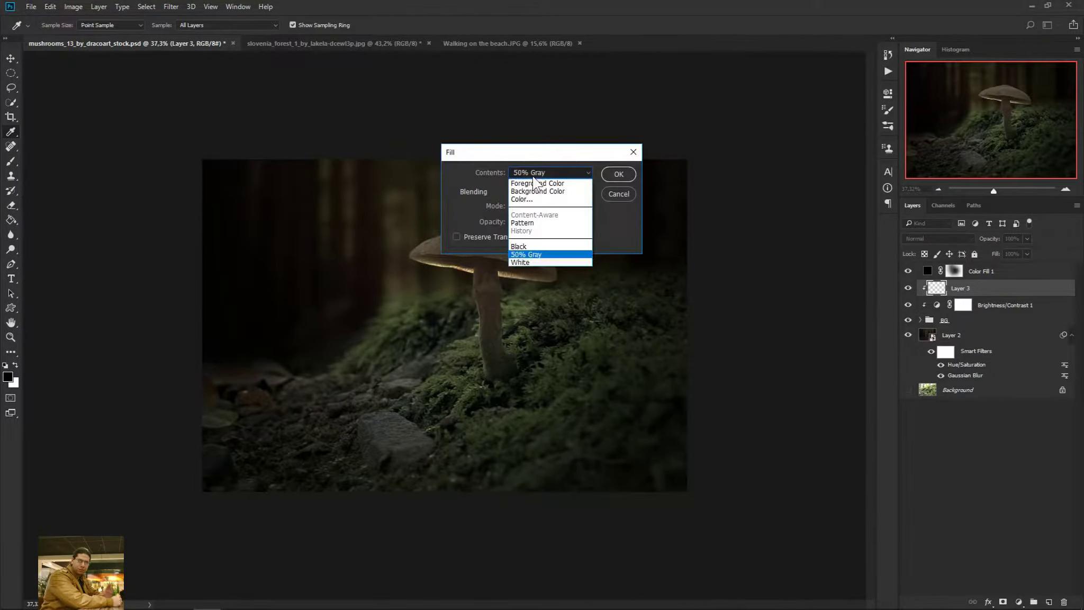
left_click(562, 255)
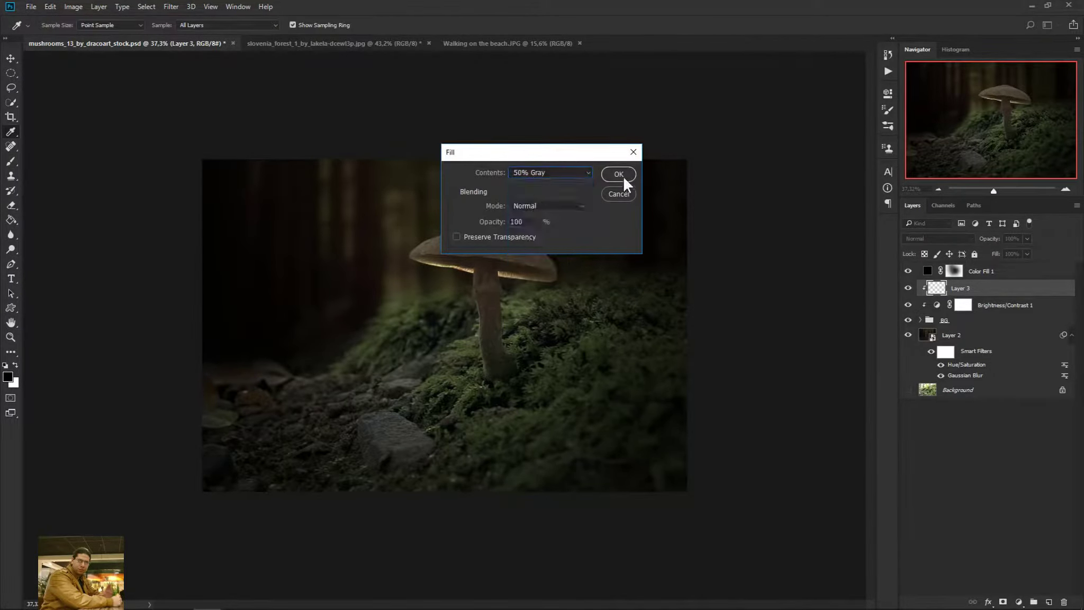
left_click(618, 174)
key("b")
left_click(934, 239)
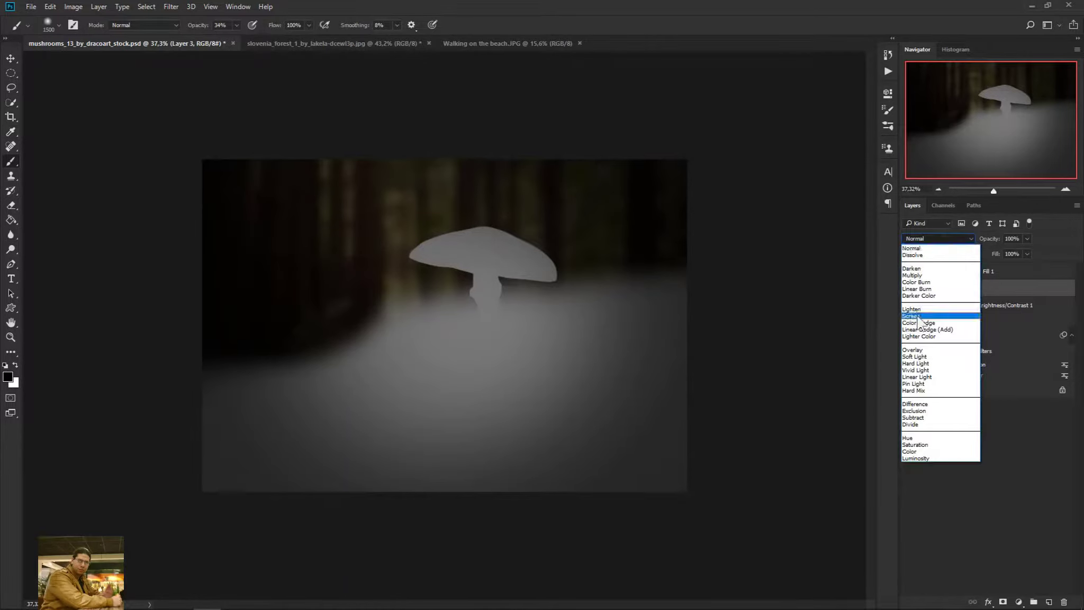
left_click(933, 351)
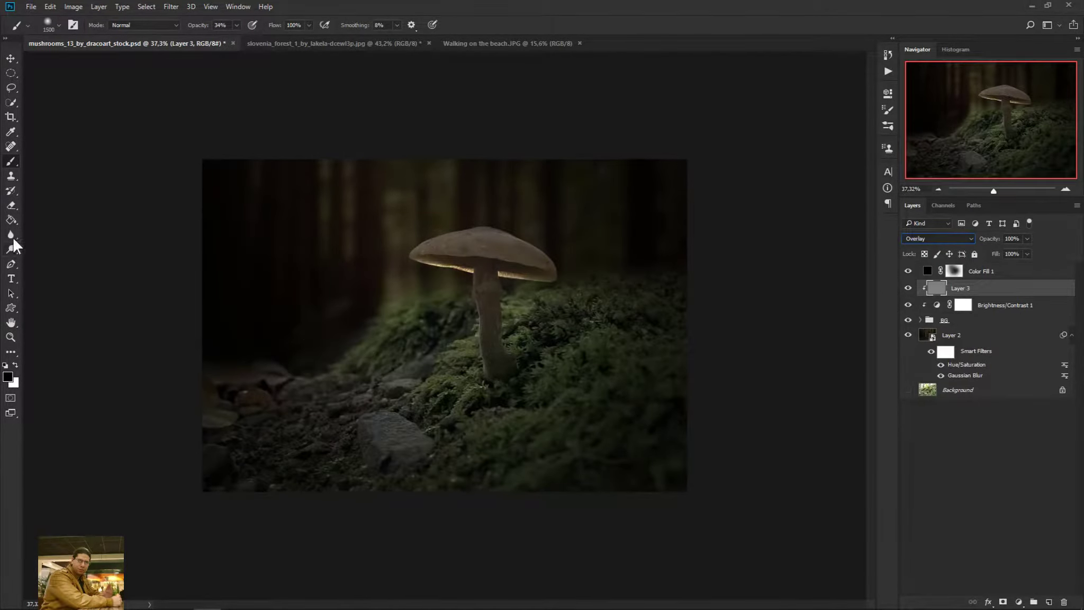
Burn the moss and rocky ground left of the mushroom on Layer 3, using Midtones at 42% exposure and a 300 px brush
left_click_drag(16, 247, 35, 255)
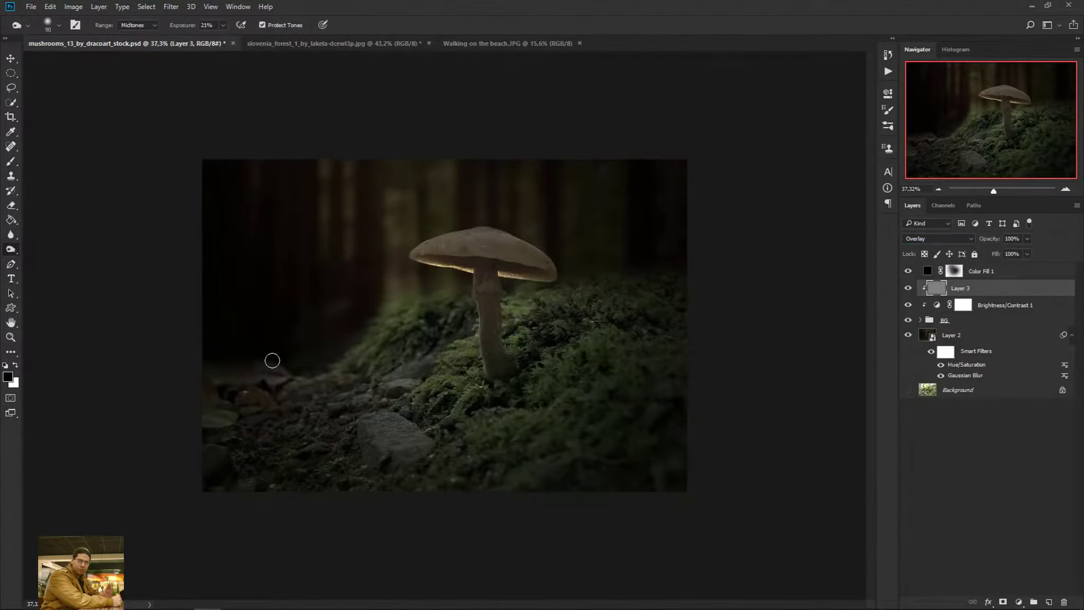
key("ctrl+plus")
mouse_move(350, 474)
left_mouse_down()
mouse_move(351, 497)
mouse_move(344, 467)
mouse_move(360, 490)
mouse_move(338, 475)
left_mouse_up()
scroll(349, 468, "up", 3)
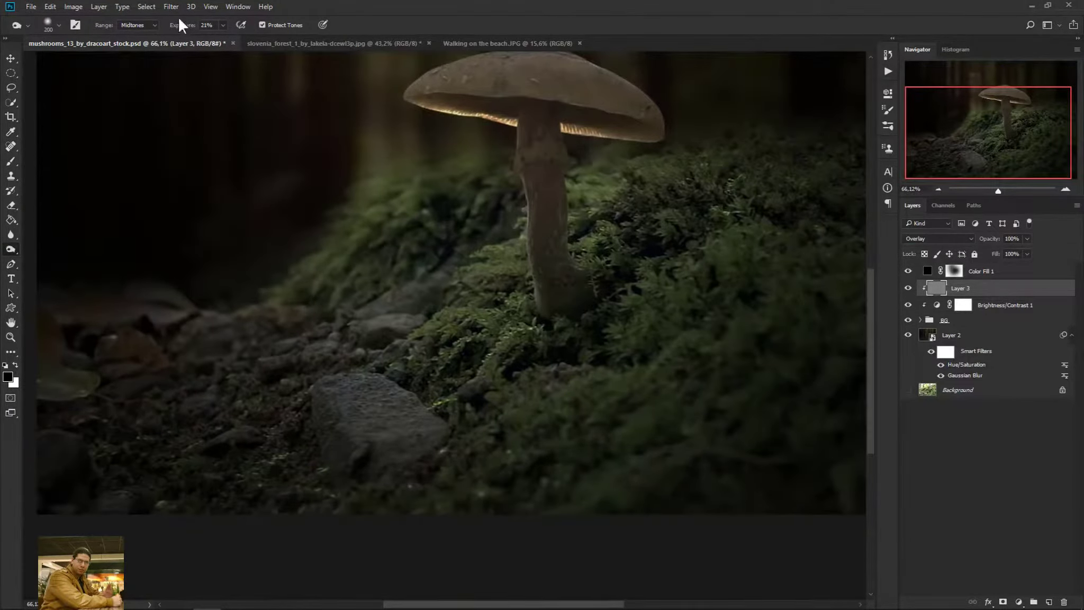
left_click_drag(185, 25, 197, 25)
scroll(433, 450, "down", 2)
key("bracketright")
key("bracketright")
key("bracketright")
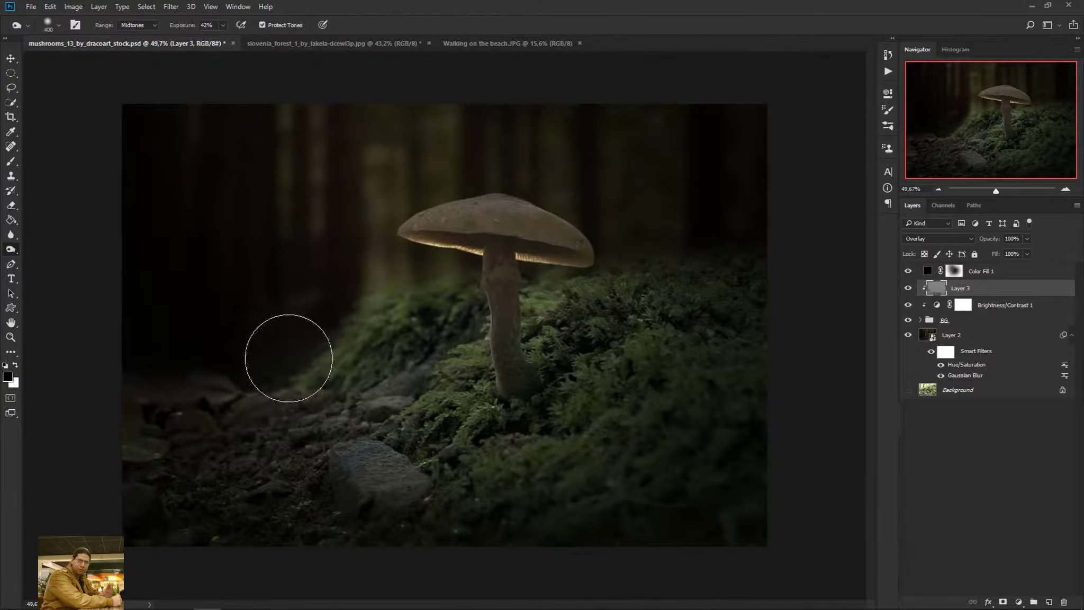
key("bracketleft")
mouse_move(367, 323)
left_mouse_down()
mouse_move(375, 368)
mouse_move(447, 327)
mouse_move(274, 404)
left_mouse_up()
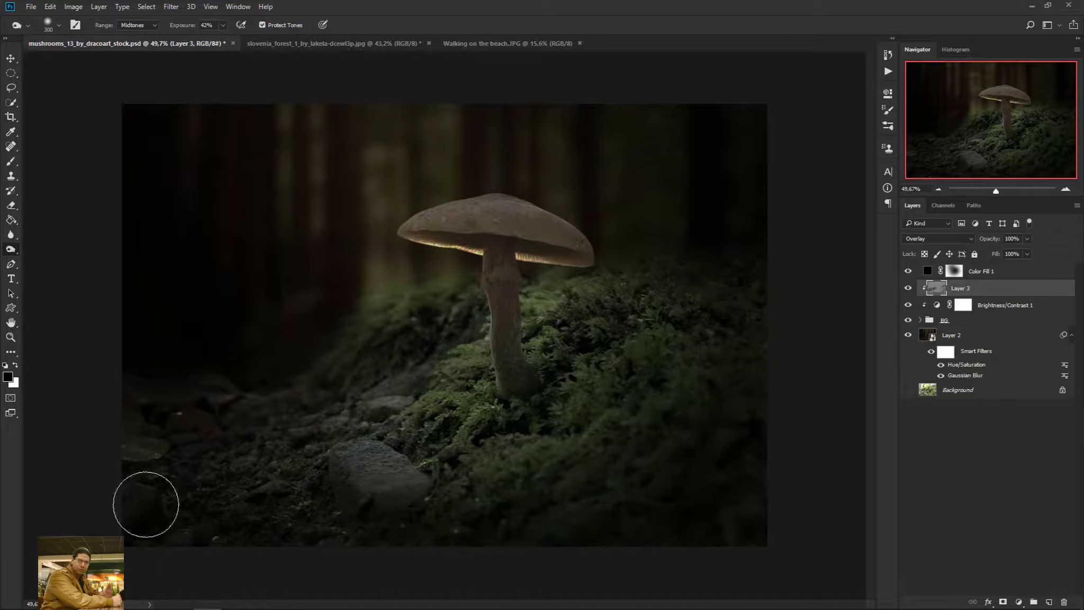
mouse_move(384, 338)
left_mouse_down()
mouse_move(407, 296)
mouse_move(324, 351)
mouse_move(368, 159)
left_mouse_up()
scroll(509, 259, "down", 2)
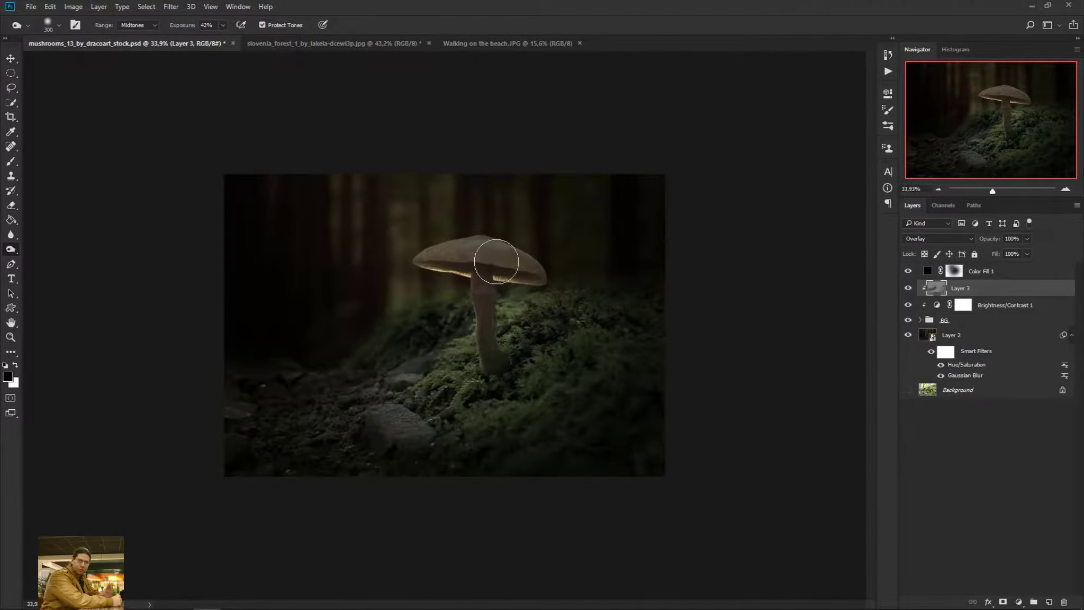
Try to burn the right part of the mushroom cap and the moss beside the stem, and undo the stroke
scroll(551, 252, "up", 2)
scroll(620, 279, "up", 1)
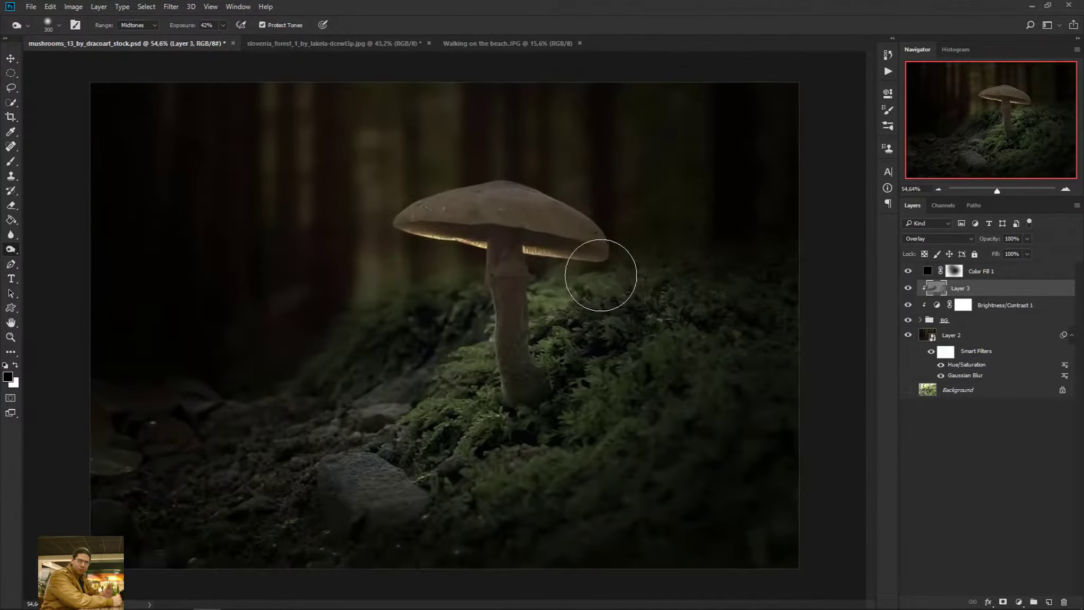
mouse_move(601, 215)
left_mouse_down()
mouse_move(609, 279)
mouse_move(576, 356)
mouse_move(552, 322)
mouse_move(550, 376)
left_mouse_up()
key("ctrl+z")
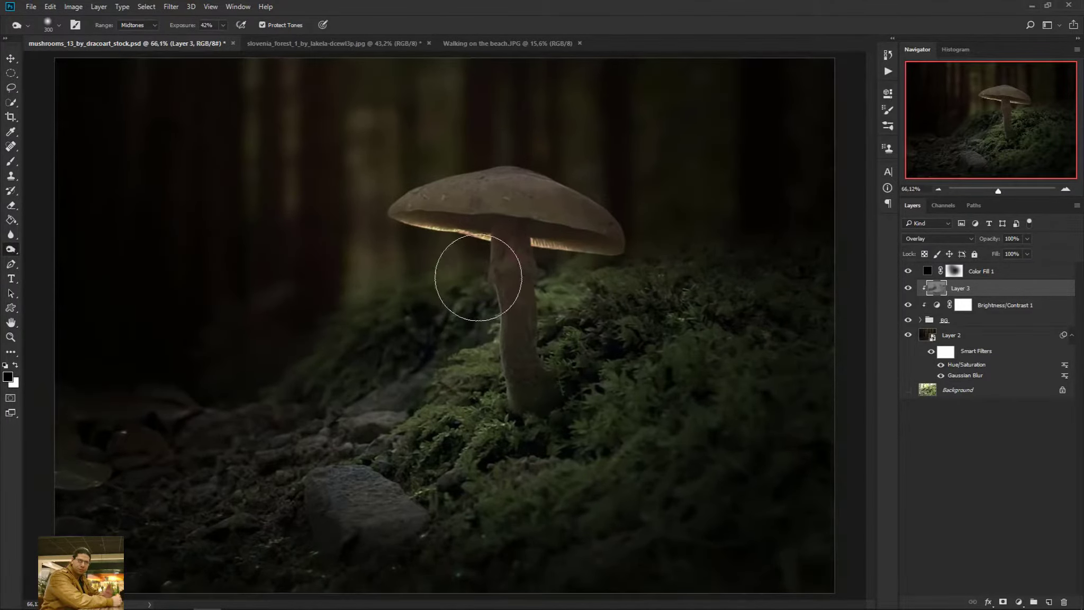
Dodge the upper left edge of the mushroom cap in the Midtones at 50% exposure, and compare with Layer 3 hidden and shown
right_click(10, 252)
left_click(45, 249)
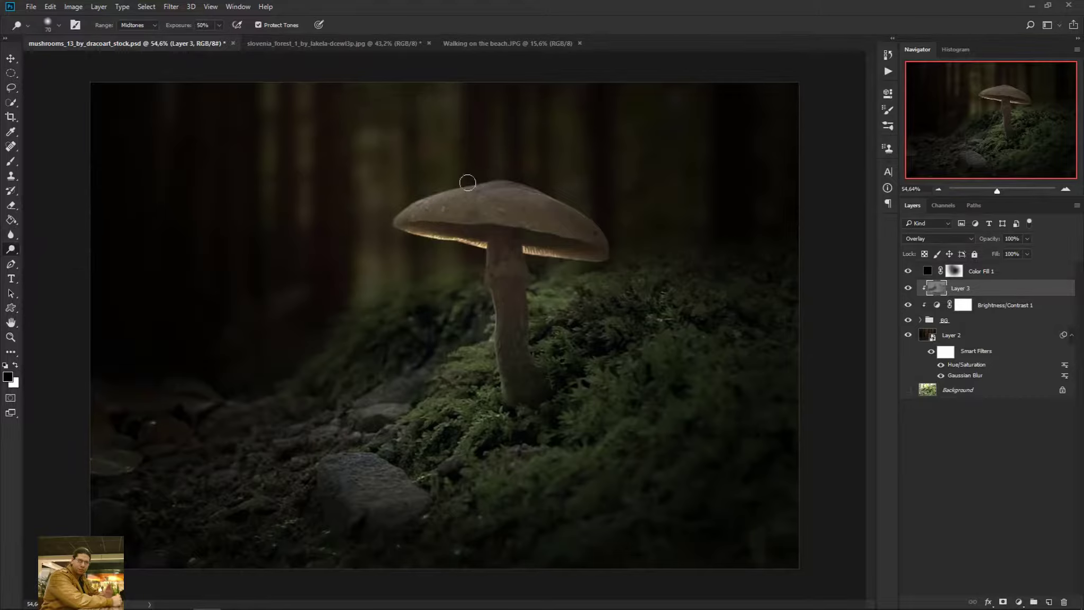
left_click_drag(467, 181, 372, 231)
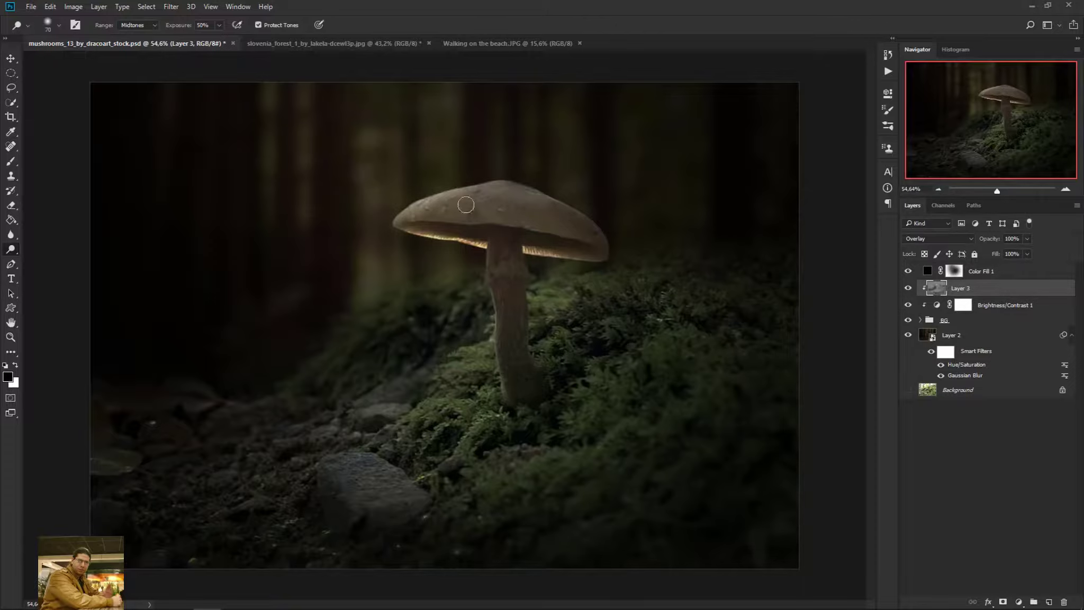
scroll(484, 206, "down", 3)
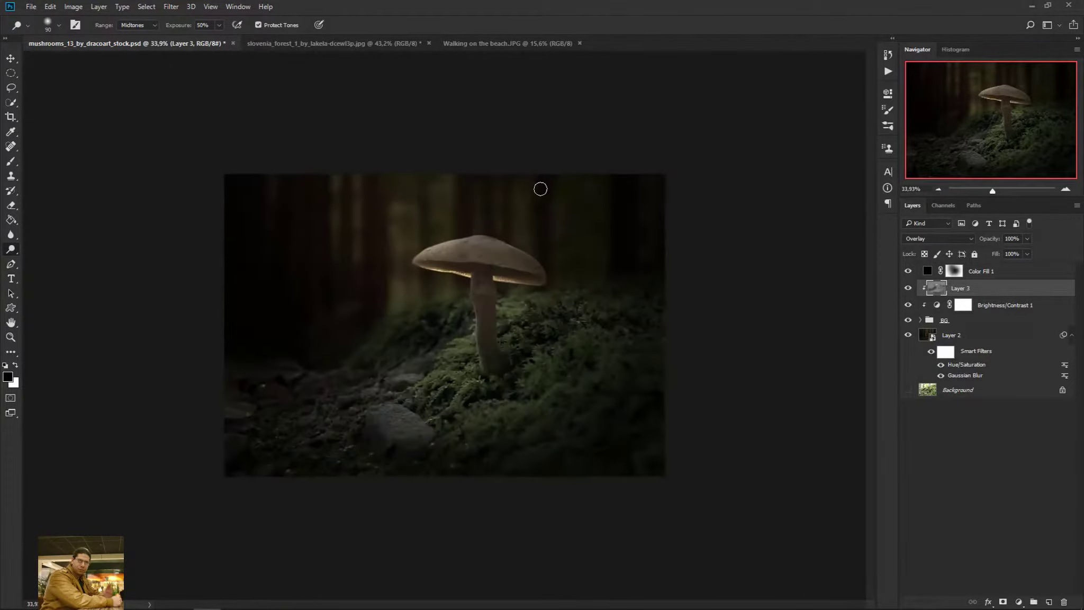
scroll(467, 205, "up", 4)
scroll(467, 205, "down", 2)
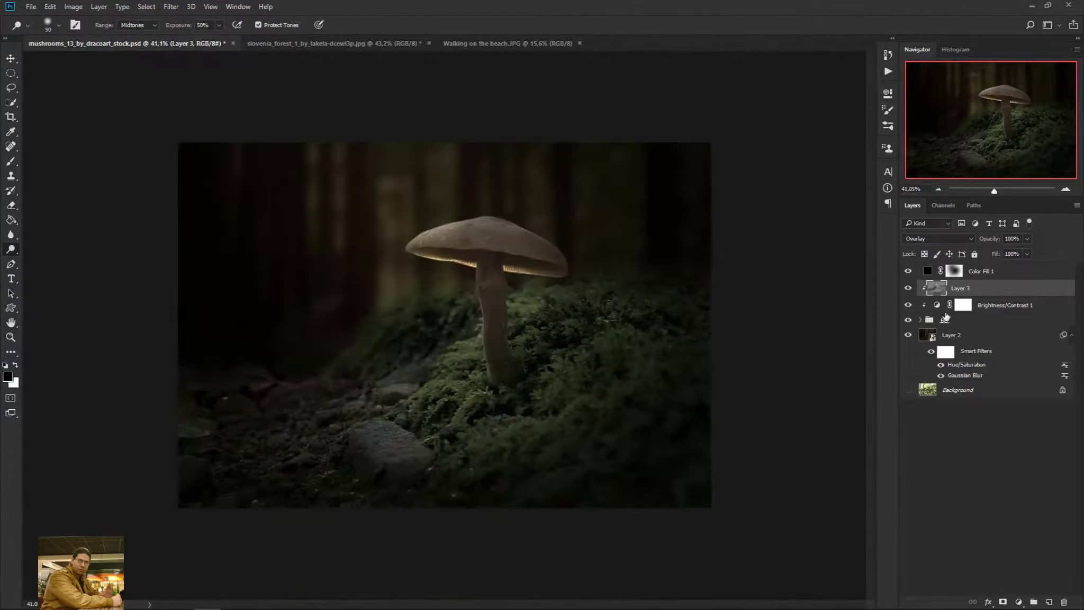
left_click(908, 289)
left_click(909, 288)
Dodge the cap's underside left of the stem with a 40 px brush, raising the exposure to 58%
scroll(473, 222, "up", 2)
scroll(474, 221, "up", 1)
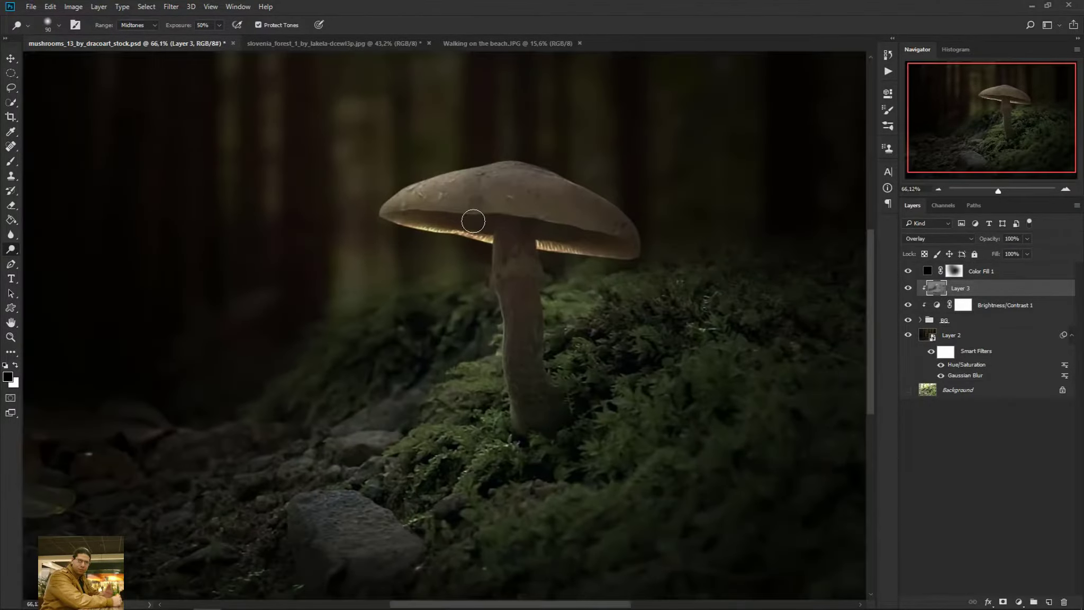
scroll(473, 221, "up", 5)
key("bracketleft")
key("bracketleft")
key("bracketleft")
key("bracketleft")
key("bracketleft")
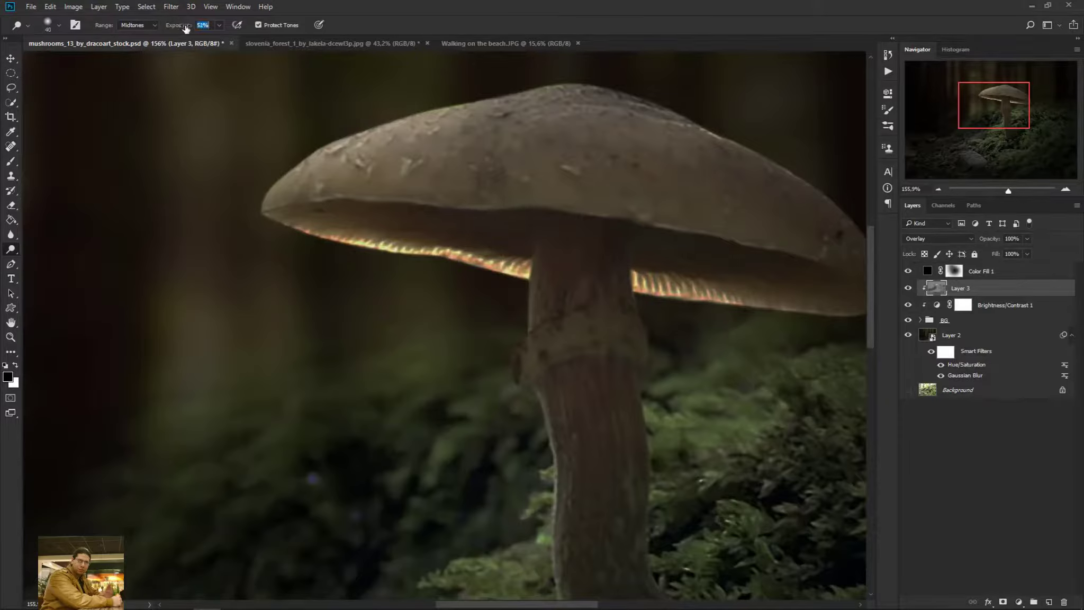
mouse_move(494, 229)
left_mouse_down()
mouse_move(380, 217)
mouse_move(489, 227)
left_mouse_up()
Brighten the left underside of the cap further by dodging it first in the Highlights range and again in the Midtones range
left_click(152, 25)
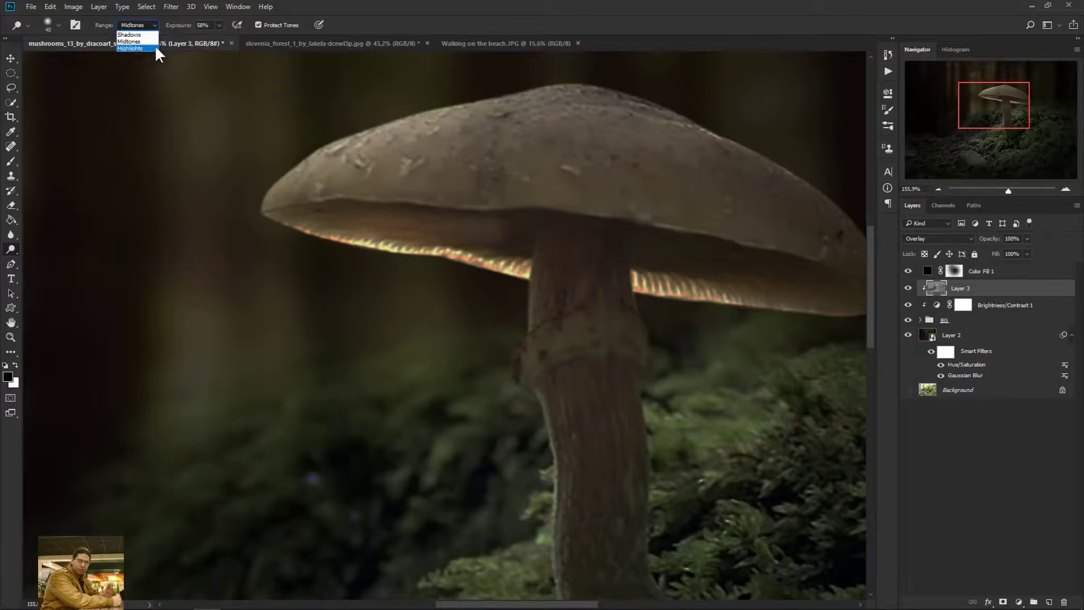
left_click(154, 48)
mouse_move(490, 238)
left_mouse_down()
mouse_move(368, 221)
mouse_move(497, 235)
left_mouse_up()
left_click(152, 25)
left_click(151, 40)
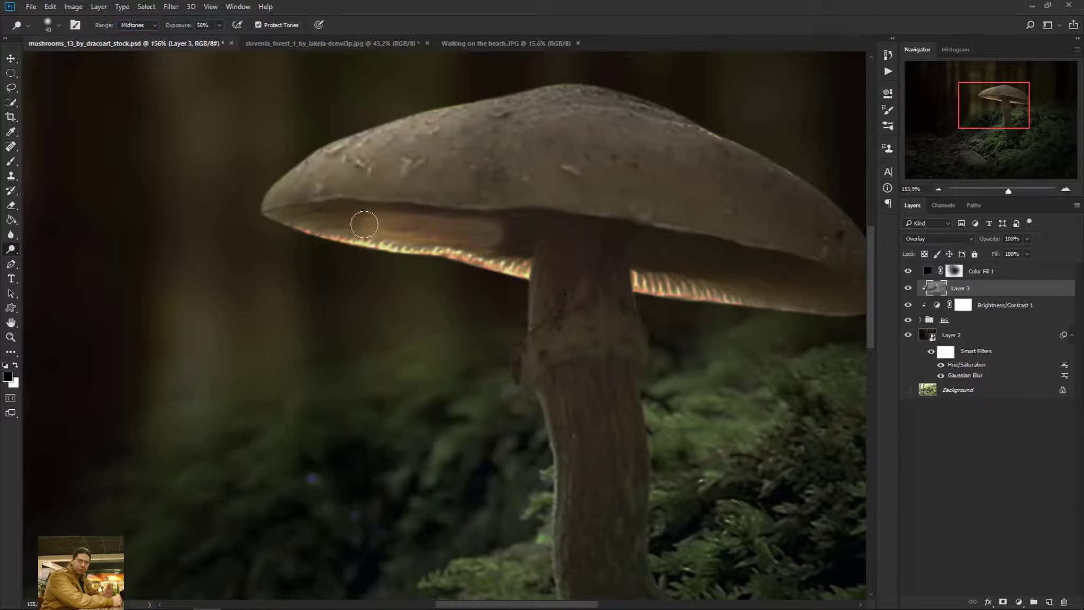
left_click_drag(365, 225, 387, 221)
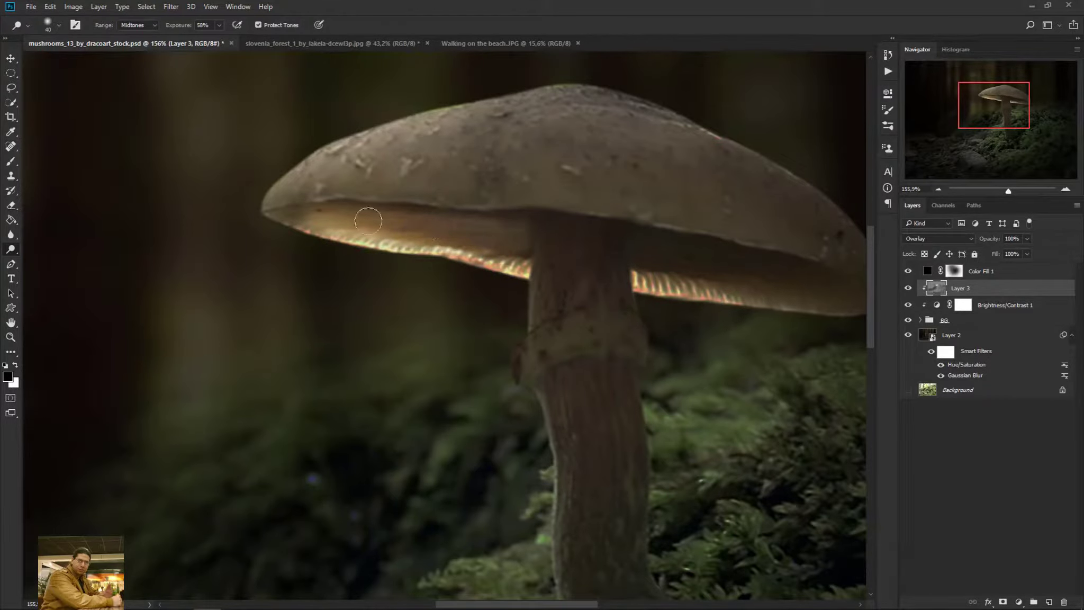
Dodge the cap's underside right of the stem in the Midtones at 58% exposure
left_click_drag(664, 217, 569, 201)
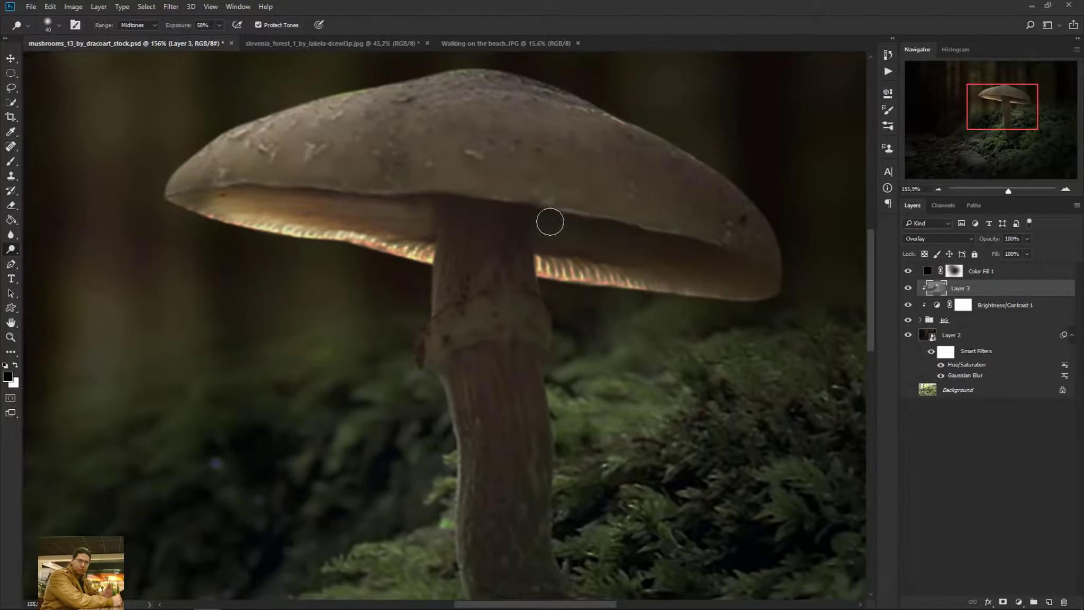
mouse_move(691, 263)
left_mouse_down()
mouse_move(563, 253)
mouse_move(702, 263)
mouse_move(583, 253)
left_mouse_up()
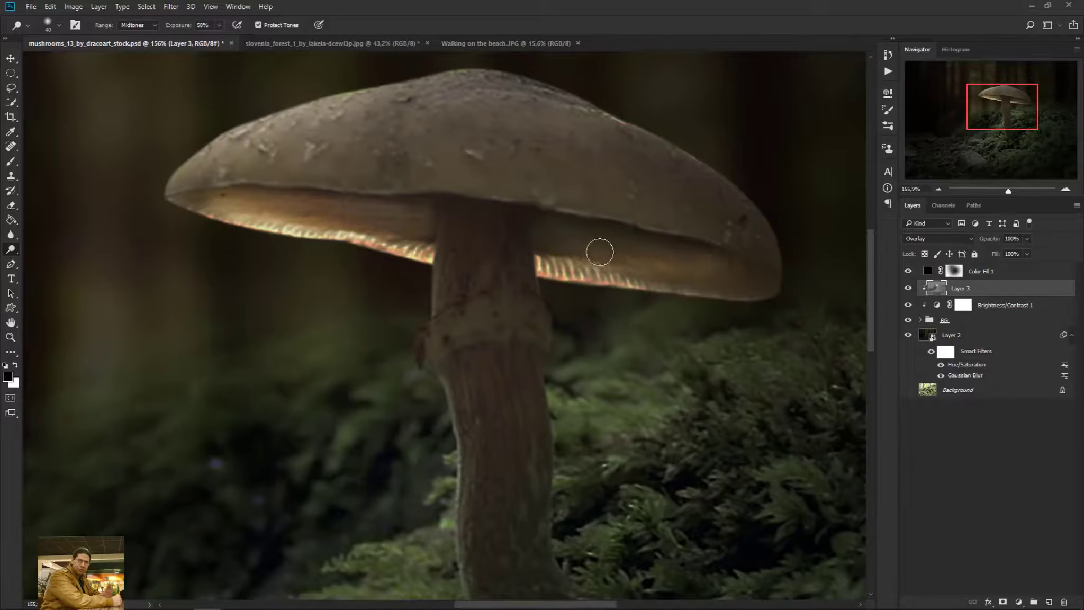
left_click_drag(754, 278, 593, 254)
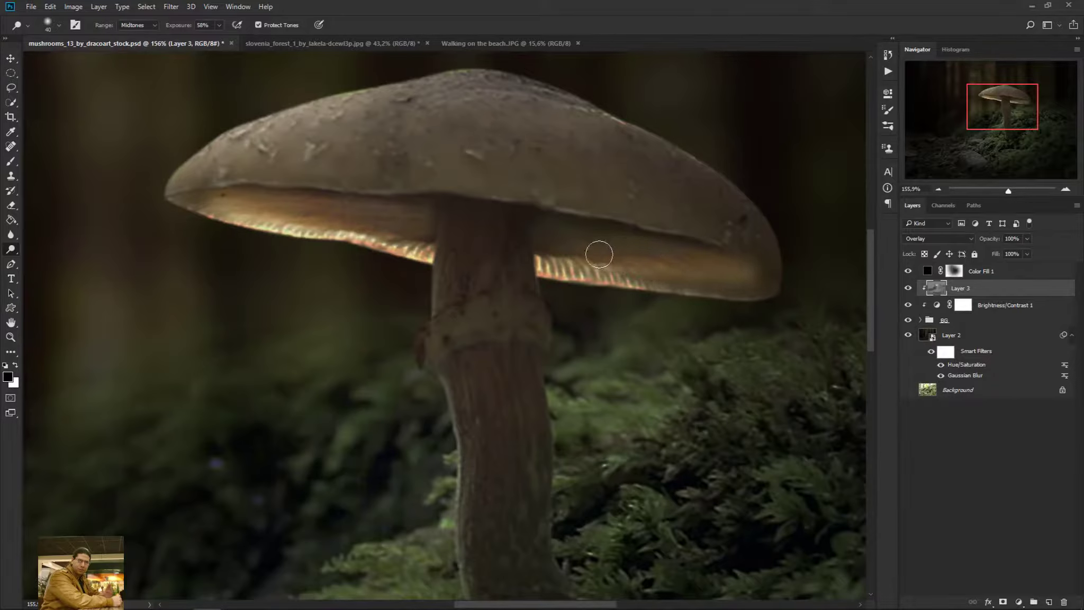
left_click_drag(627, 263, 641, 259)
Switch the Dodge range to Highlights and intensify the glow under the cap on both sides of the stem
left_click(150, 25)
left_click(132, 35)
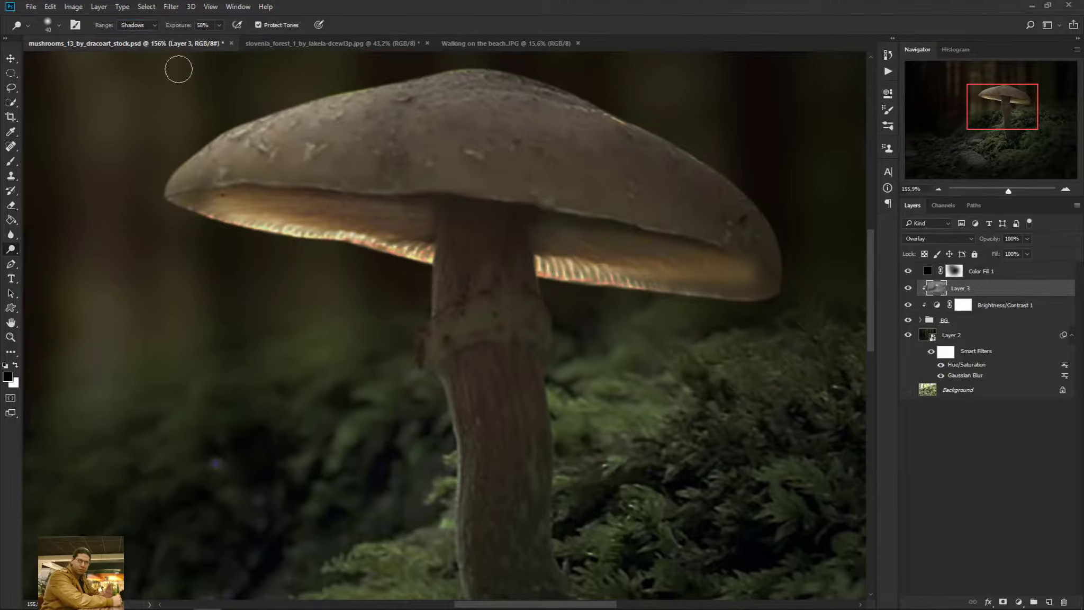
left_click(140, 35)
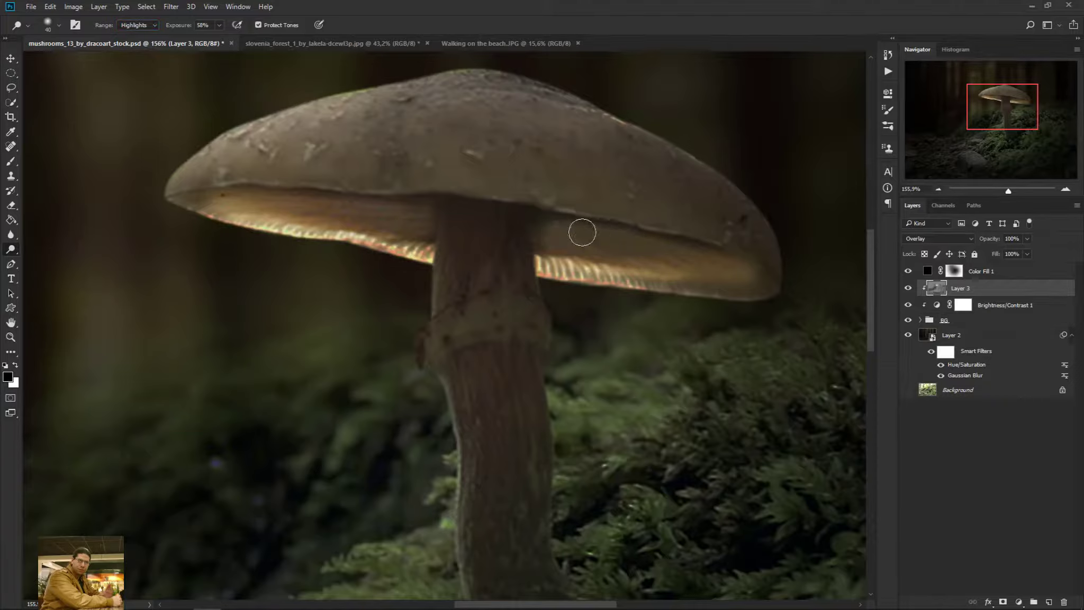
mouse_move(728, 275)
left_mouse_down()
mouse_move(743, 268)
mouse_move(643, 262)
mouse_move(753, 274)
mouse_move(622, 249)
left_mouse_up()
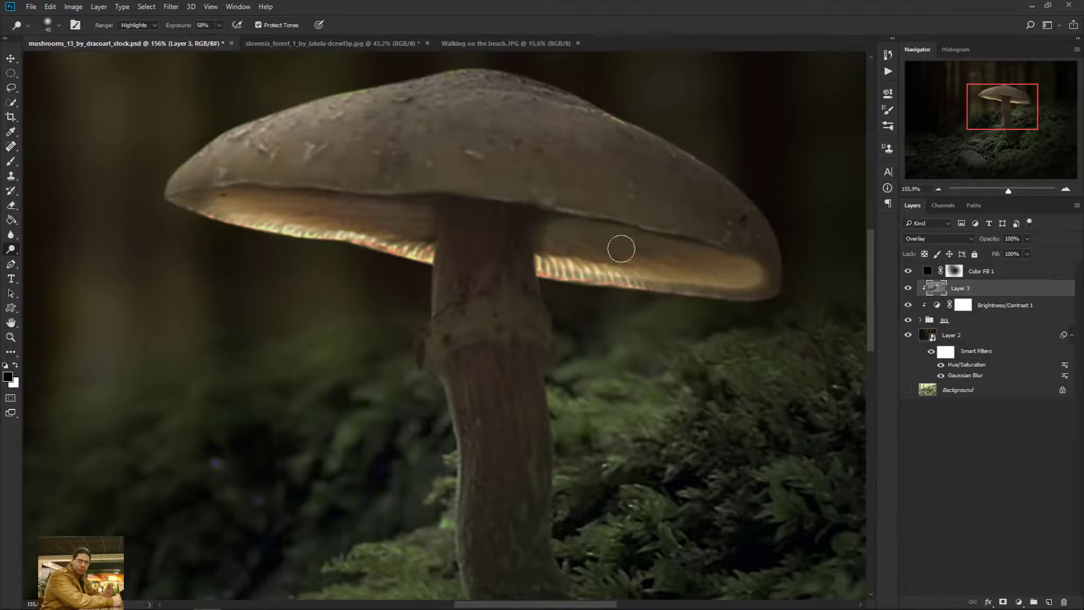
mouse_move(530, 233)
left_mouse_down()
mouse_move(195, 202)
mouse_move(422, 244)
mouse_move(385, 232)
mouse_move(452, 210)
mouse_move(336, 205)
left_mouse_up()
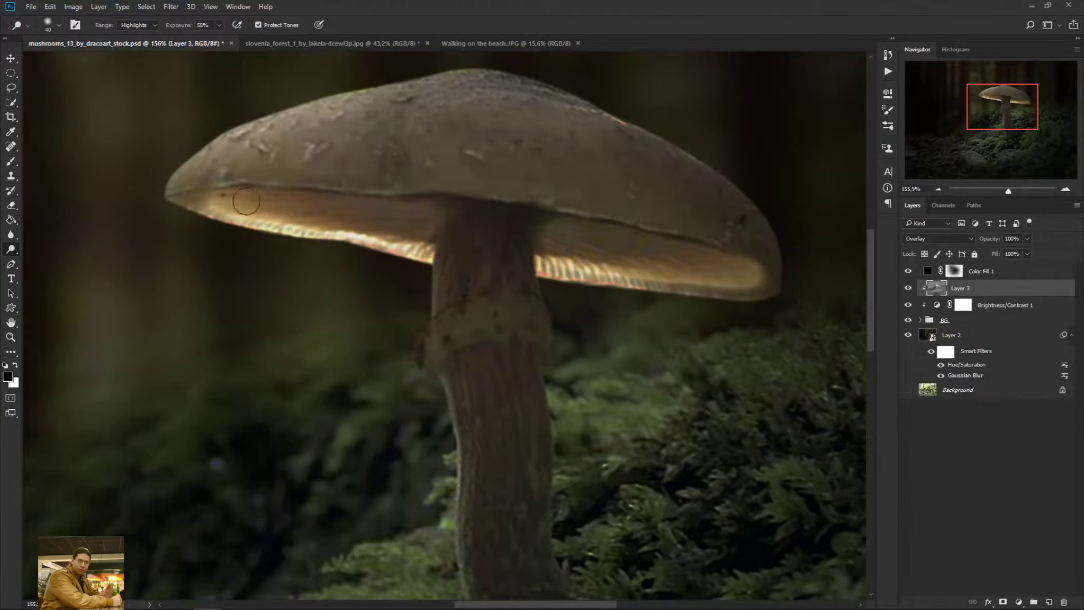
Compare the glow under the mushroom cap with and without the Layer 3 dodge-and-burn layer, close up and from farther out
scroll(460, 237, "down", 5)
scroll(458, 239, "up", 4)
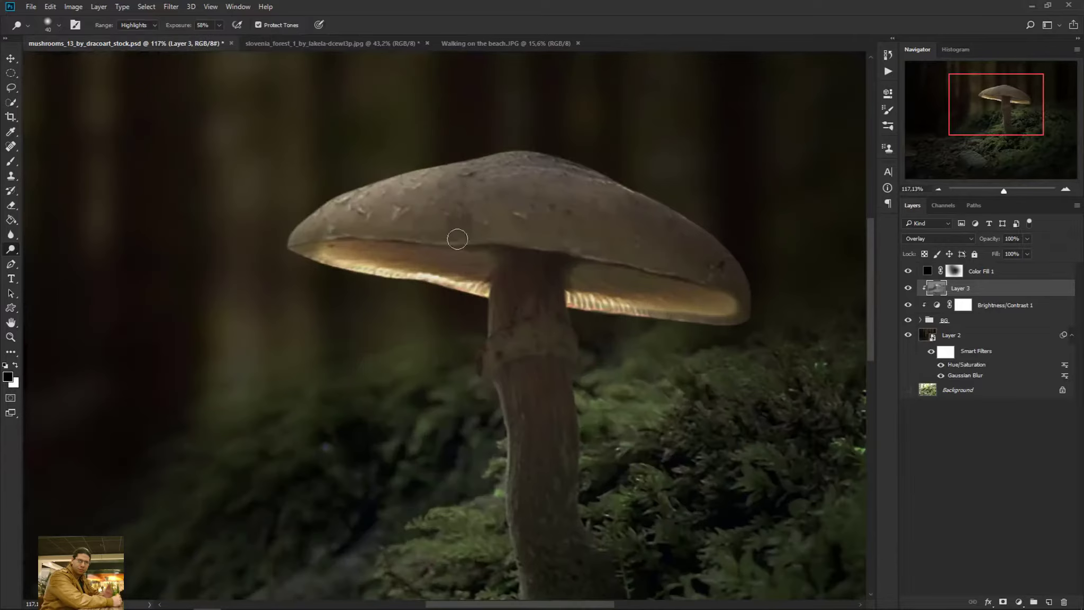
scroll(442, 251, "up", 2)
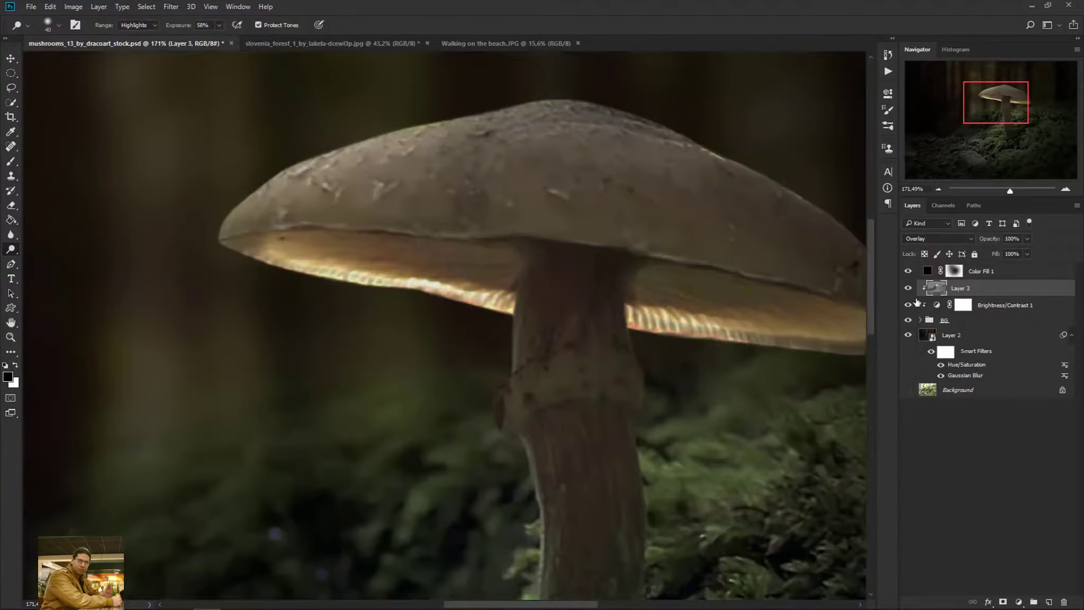
left_click(910, 289)
left_click(909, 289)
scroll(663, 269, "down", 5)
scroll(455, 217, "up", 4)
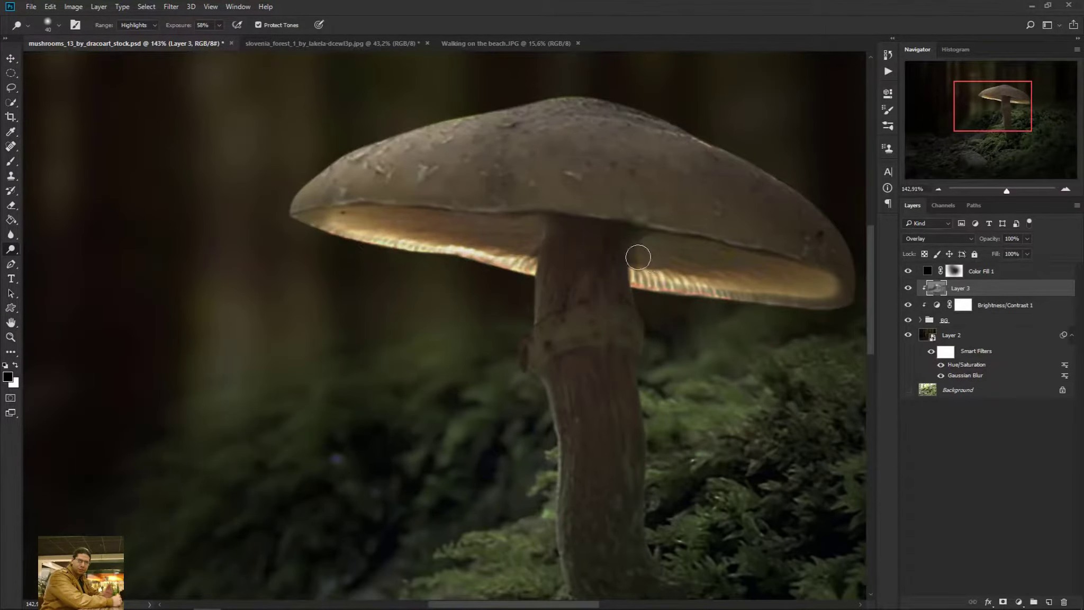
scroll(656, 259, "up", 1)
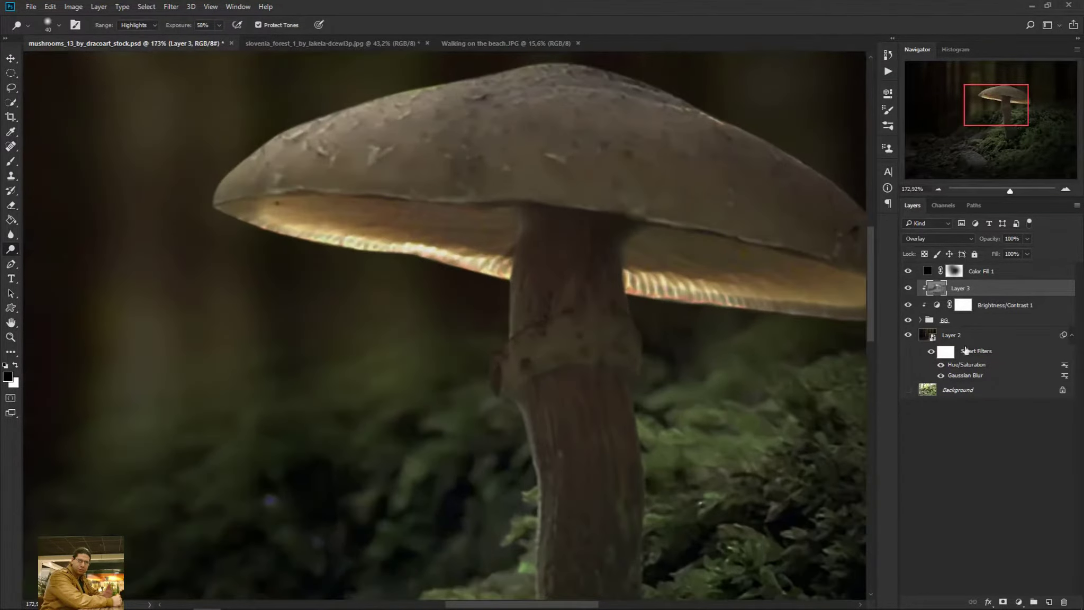
Dodge the cap's underside left of the stem on Layer 1 copy in the BG group in Highlights, lowering the exposure to 41%
left_click(920, 321)
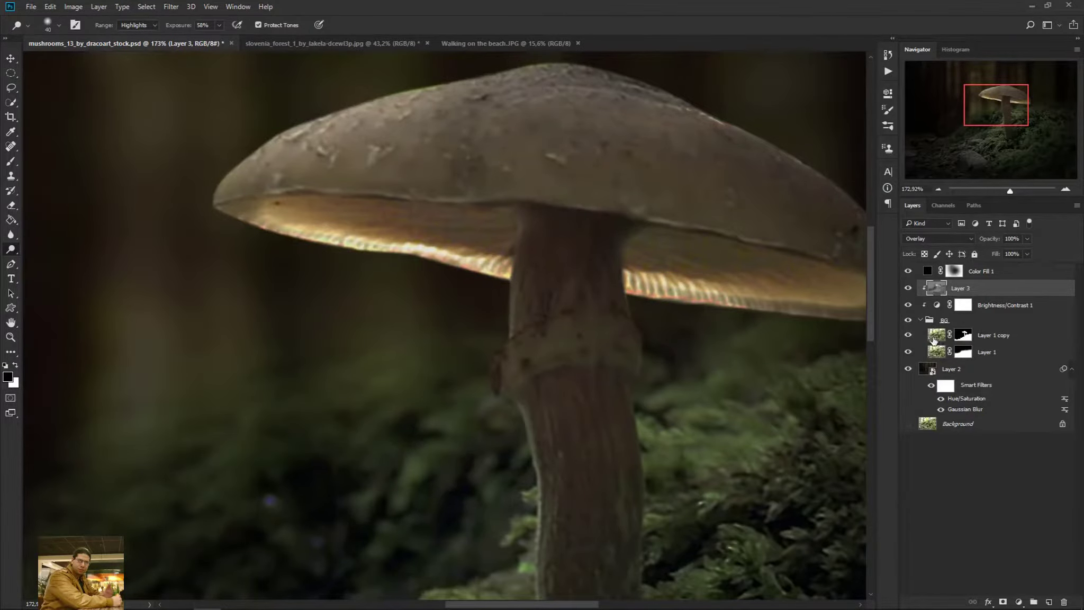
left_click(937, 339)
left_click(909, 334)
left_click(908, 334)
scroll(482, 235, "up", 1)
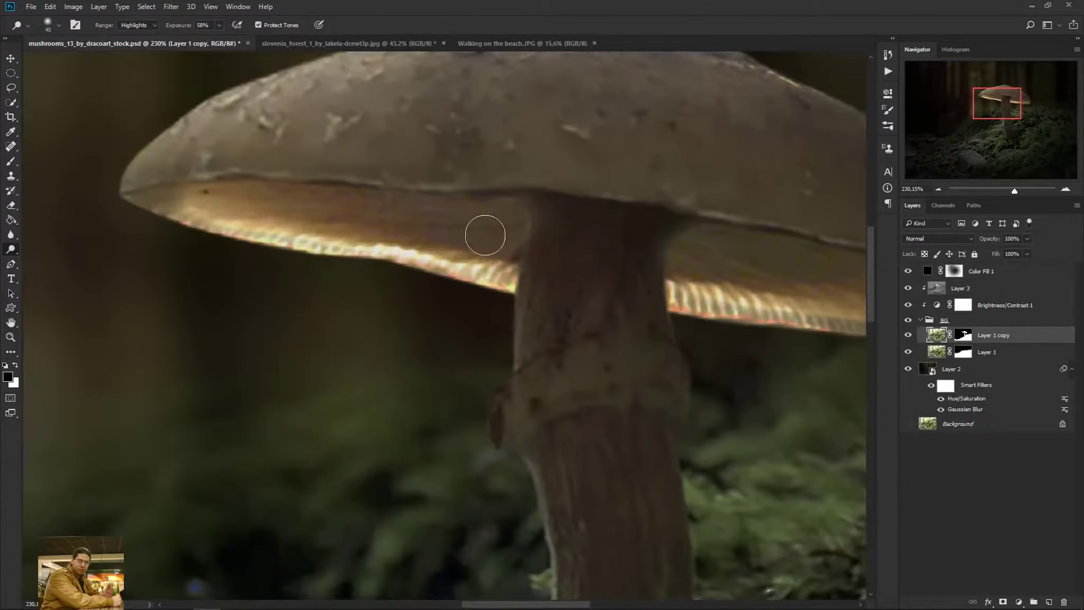
mouse_move(424, 225)
left_mouse_down()
mouse_move(470, 218)
mouse_move(388, 218)
mouse_move(497, 224)
mouse_move(353, 213)
mouse_move(523, 225)
left_mouse_up()
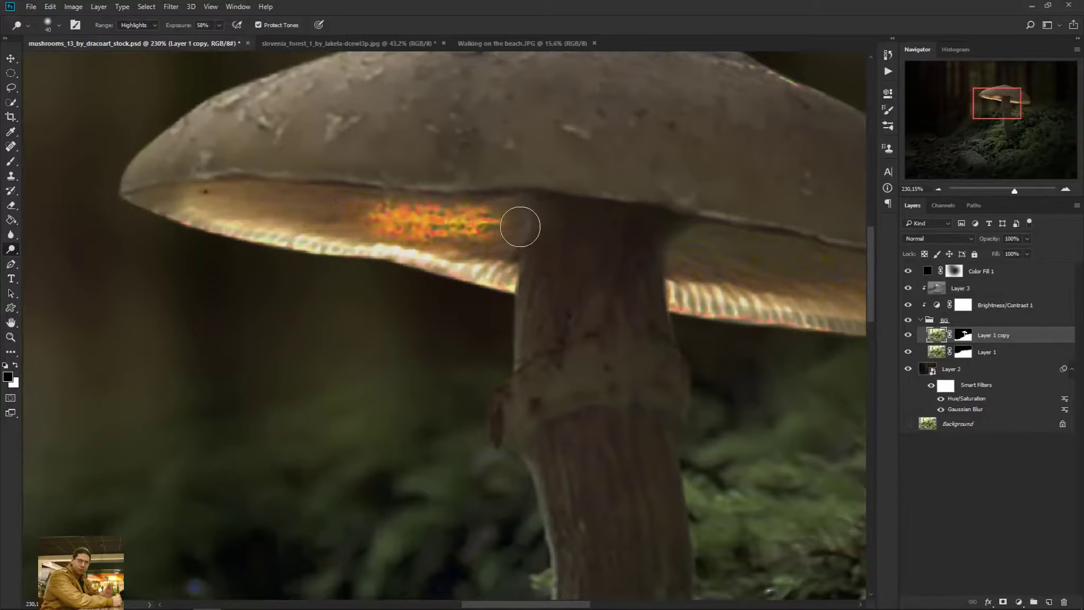
scroll(468, 216, "down", 1)
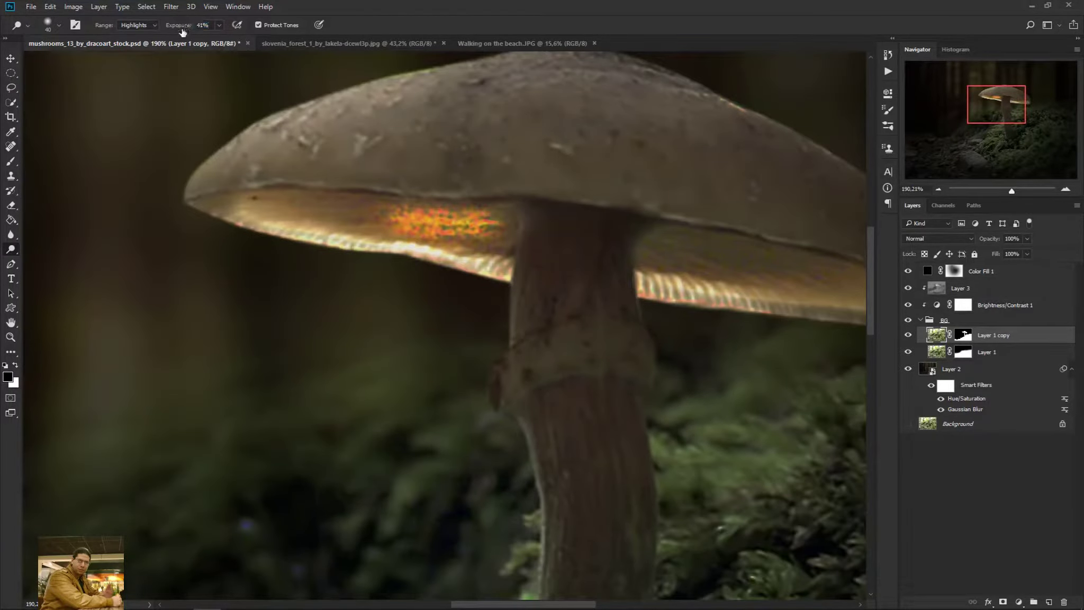
mouse_move(413, 222)
left_mouse_down()
mouse_move(359, 208)
mouse_move(240, 209)
mouse_move(280, 218)
mouse_move(515, 216)
mouse_move(212, 204)
mouse_move(507, 227)
mouse_move(471, 238)
left_mouse_up()
left_click_drag(370, 213, 297, 207)
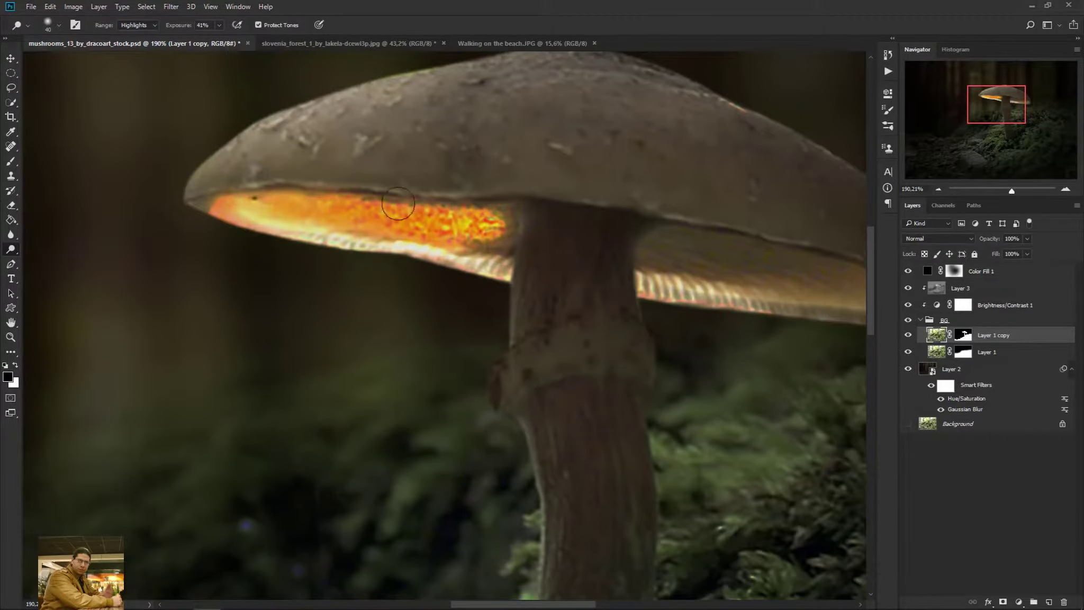
Dodge the cap's underside right of the stem on Layer 1 copy in Highlights at 41% exposure
scroll(296, 208, "down", 5)
scroll(449, 222, "up", 4)
left_click_drag(455, 245, 576, 240)
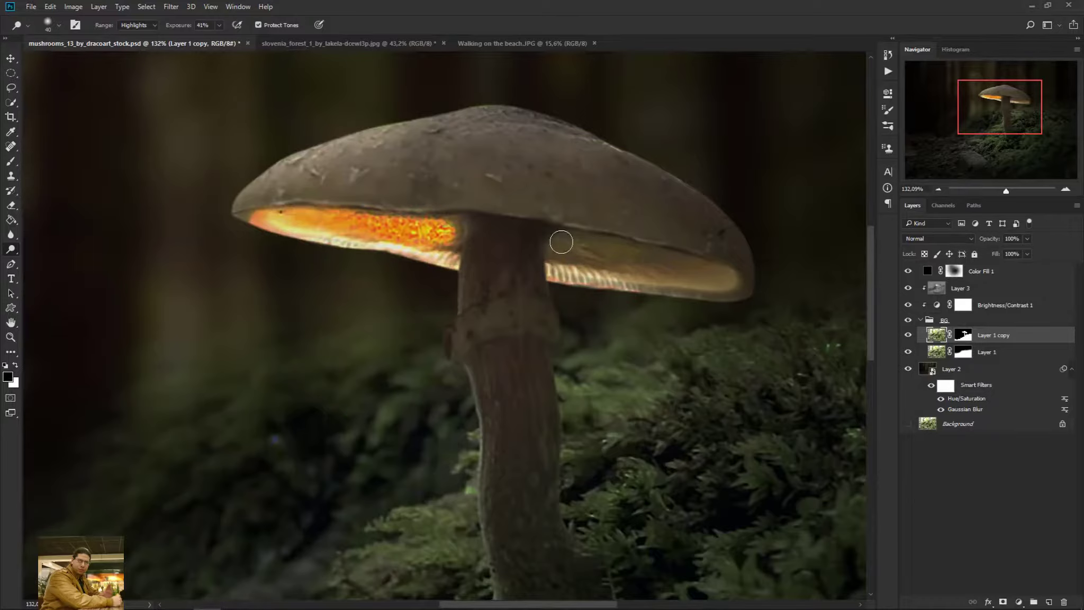
mouse_move(587, 252)
left_mouse_down()
mouse_move(653, 259)
mouse_move(577, 246)
mouse_move(662, 262)
mouse_move(569, 257)
mouse_move(683, 265)
mouse_move(574, 247)
mouse_move(730, 277)
mouse_move(722, 288)
mouse_move(570, 261)
left_mouse_up()
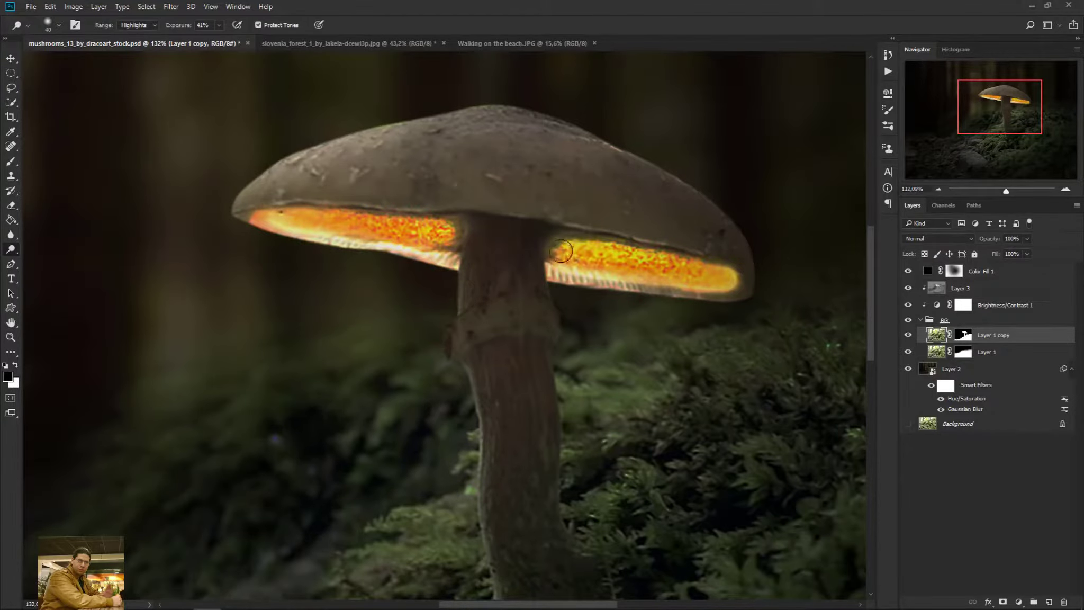
Examine the cap's glow close up and in the whole composition, comparing it with and without Layer 3 and Brightness/Contrast 1
scroll(563, 239, "down", 6)
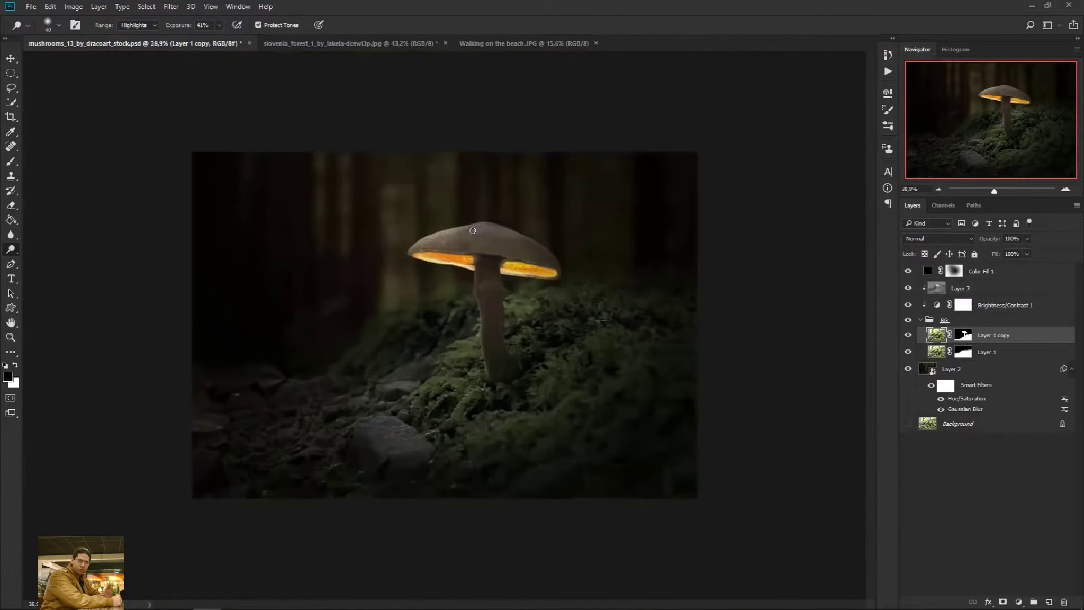
scroll(473, 230, "up", 2)
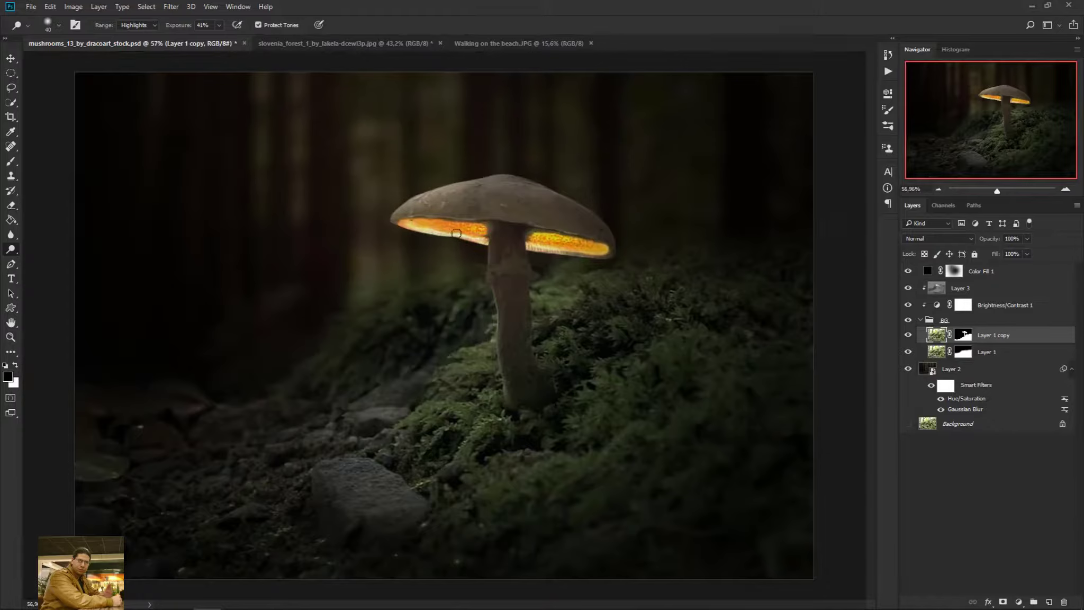
scroll(562, 251, "down", 4)
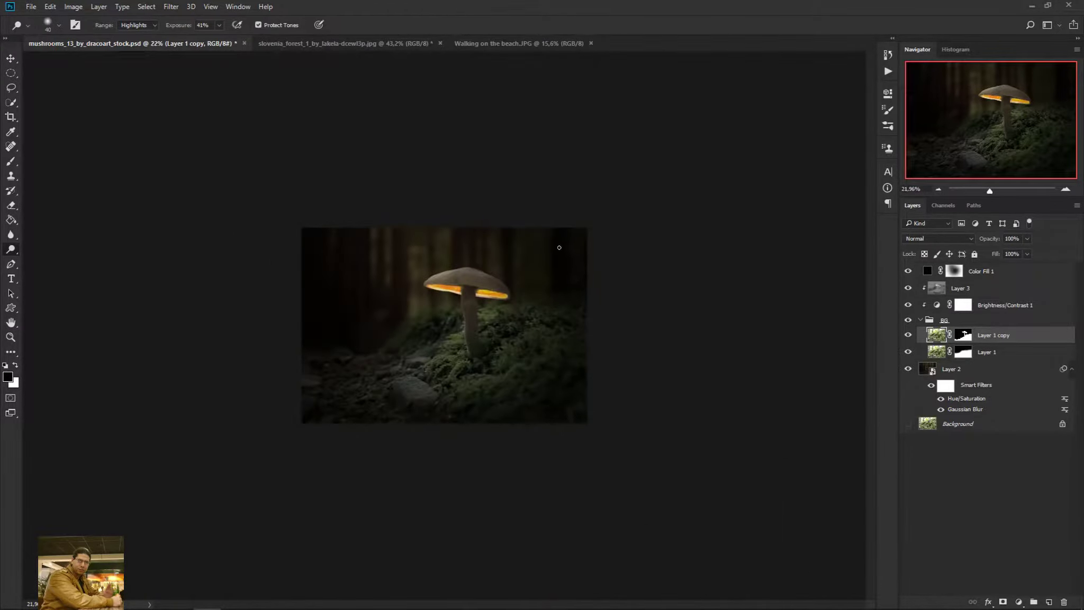
scroll(561, 249, "up", 7)
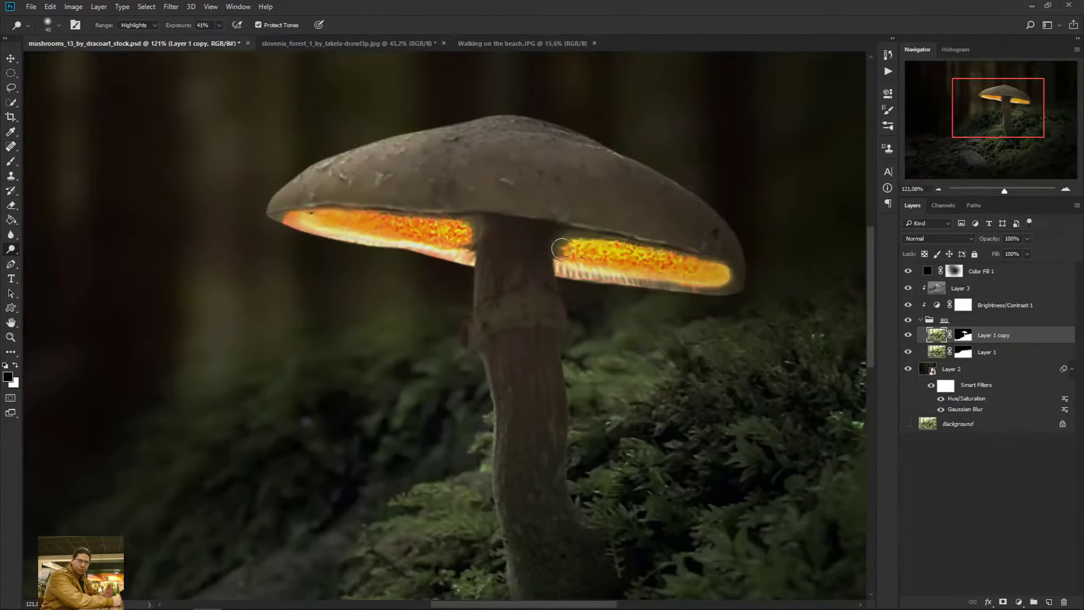
scroll(636, 257, "down", 1)
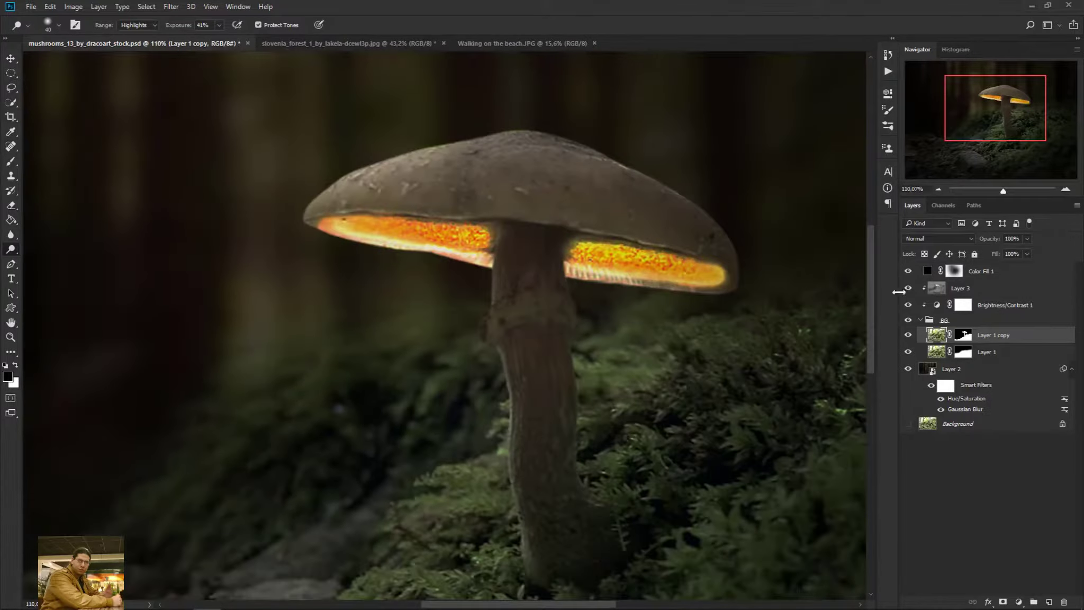
left_click(908, 288)
scroll(533, 250, "down", 5)
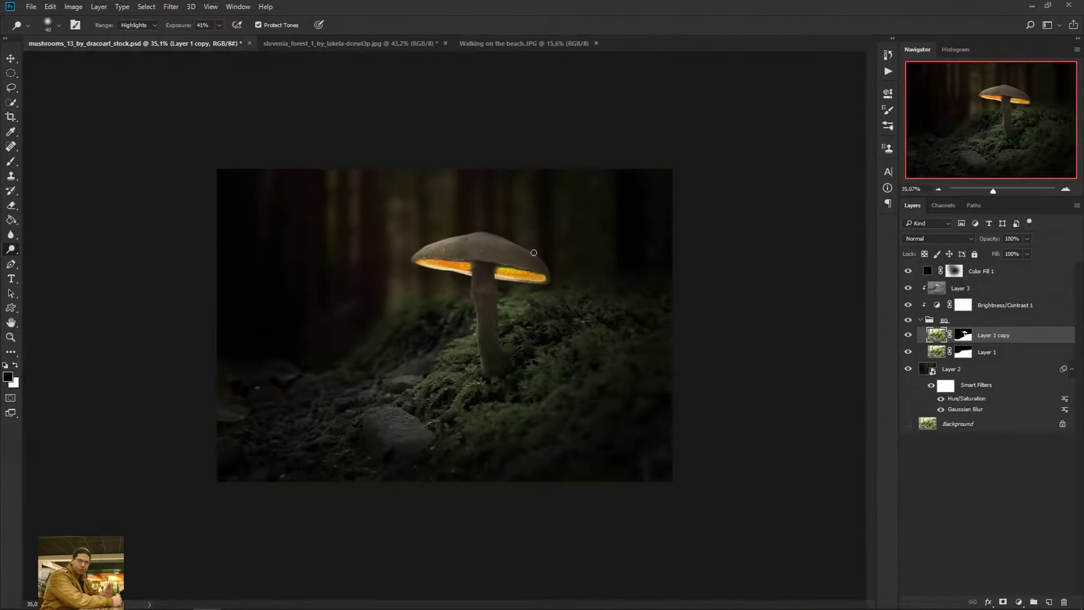
left_click(909, 306)
left_click(909, 307)
scroll(495, 220, "down", 1)
scroll(494, 217, "up", 2)
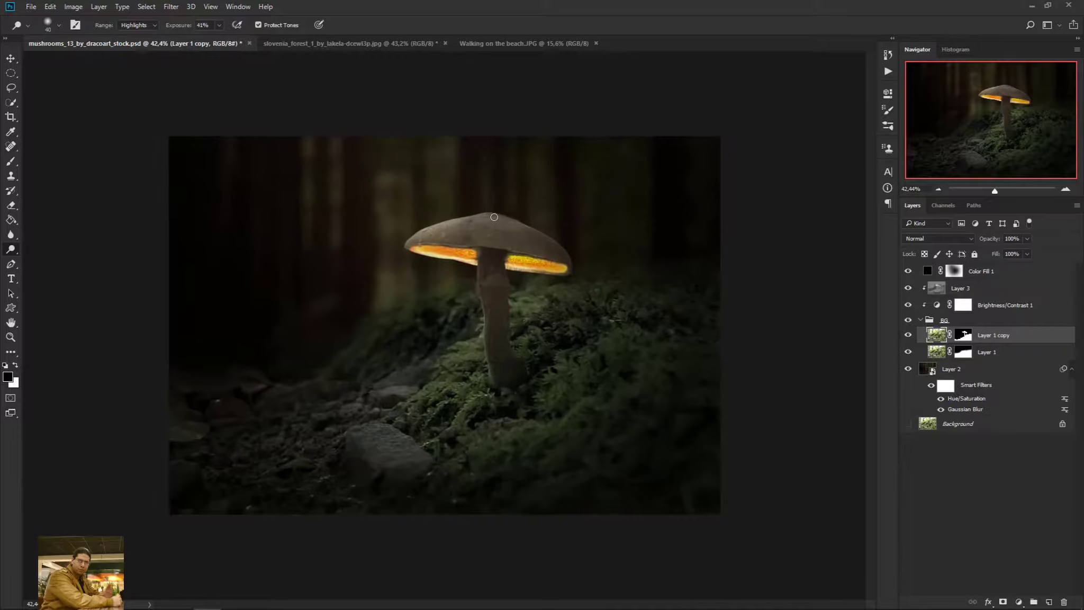
scroll(494, 217, "down", 2)
scroll(495, 217, "up", 1)
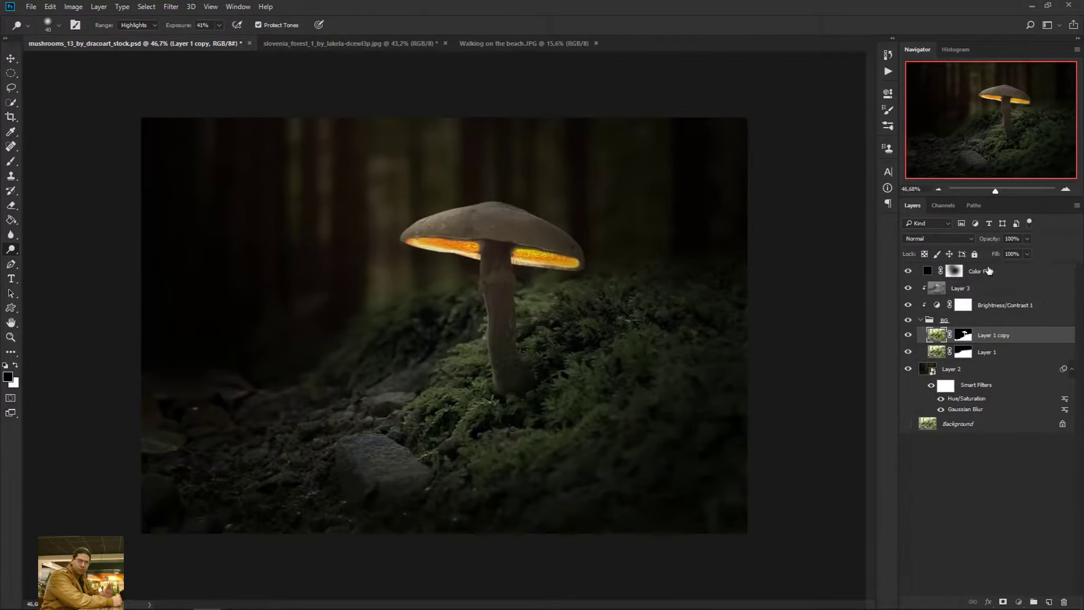
Add a Brightness/Contrast adjustment above Color Fill 1 with brightness 65 and contrast 35, and compare the image with and without it
left_click(988, 271)
left_click(1019, 602)
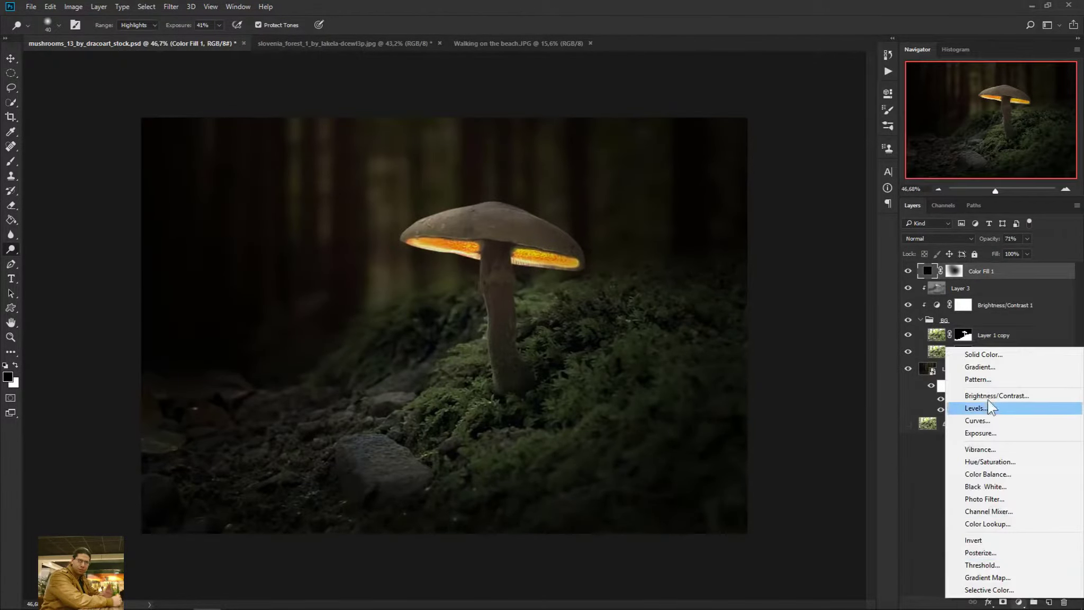
left_click(1052, 396)
left_click_drag(793, 151, 819, 150)
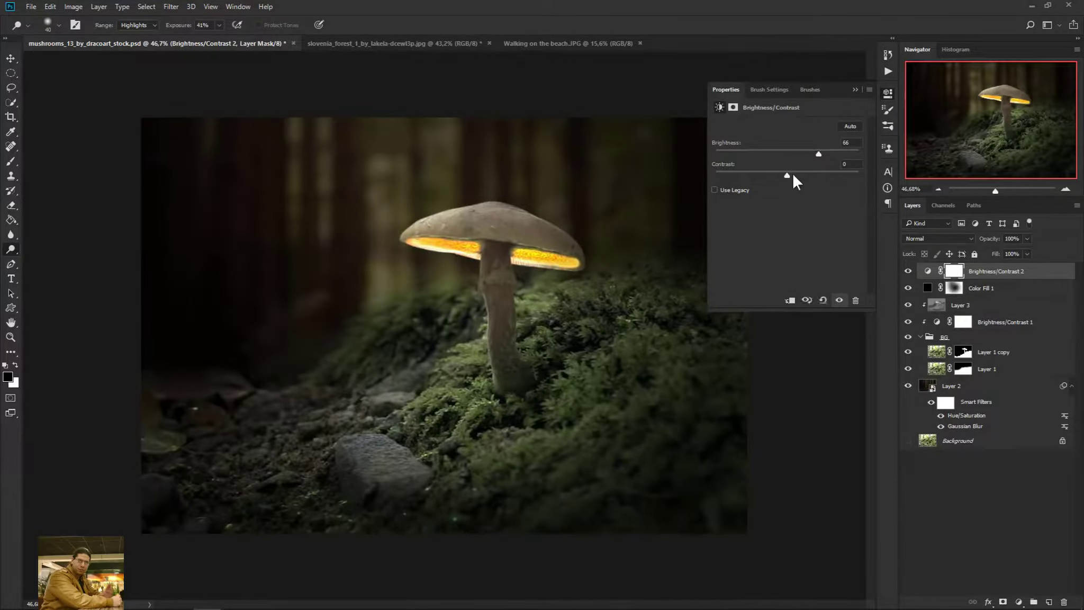
mouse_move(819, 153)
left_mouse_down()
mouse_move(831, 155)
mouse_move(819, 155)
left_mouse_up()
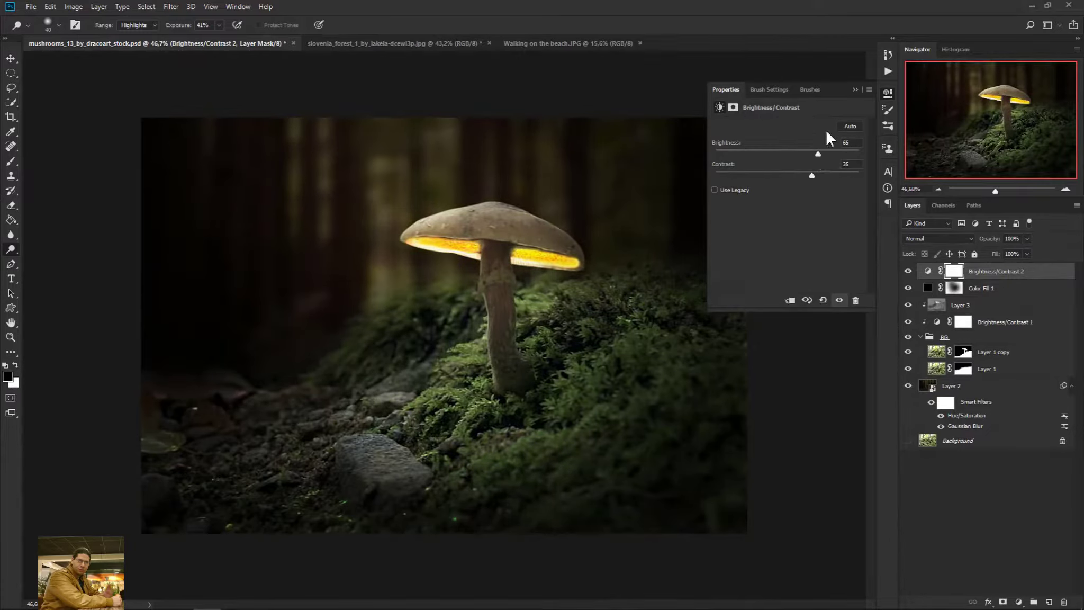
left_click(855, 91)
left_click(909, 272)
left_click(909, 273)
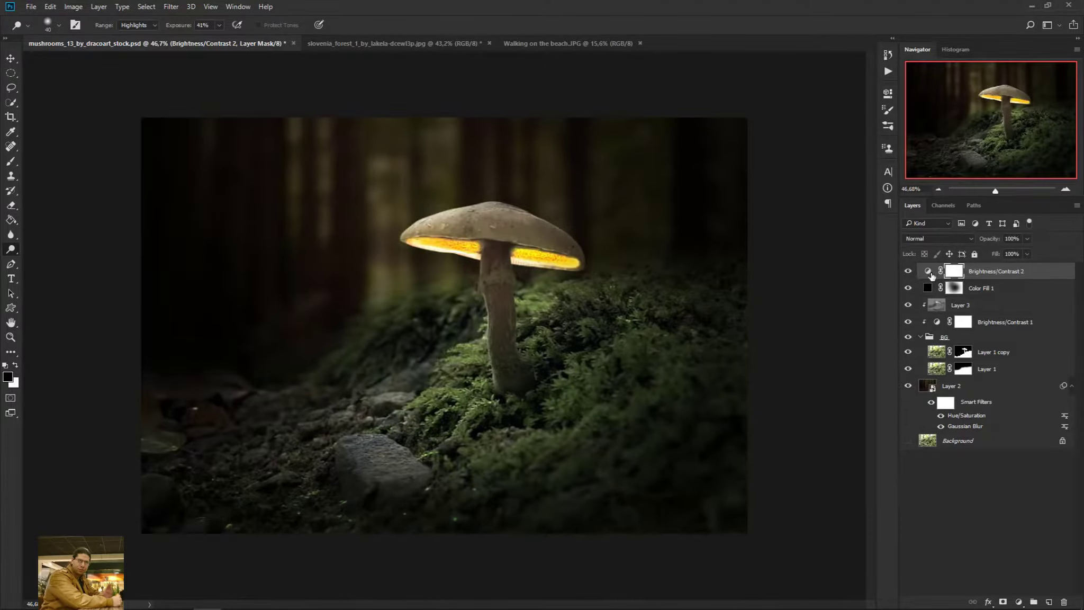
Paint black on the Brightness/Contrast 2 mask with a 700 px brush at 34% opacity from the moss right of the mushroom to the lower edge
left_click(13, 162)
key("bracketleft")
key("bracketleft")
key("bracketleft")
key("bracketleft")
key("bracketleft")
key("bracketleft")
key("bracketleft")
key("bracketleft")
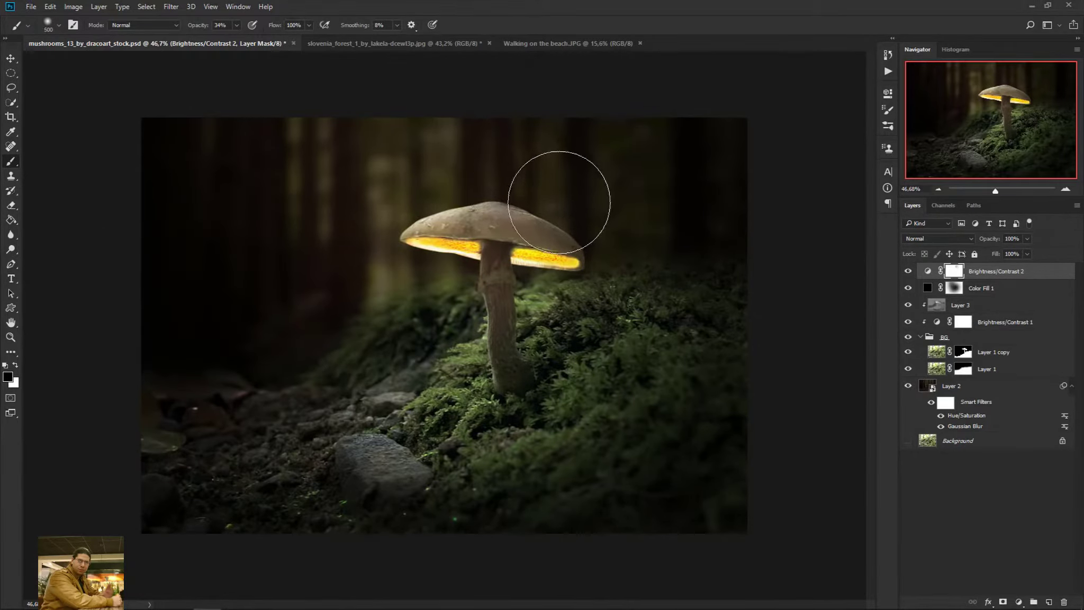
key("bracketright")
key("bracketright")
mouse_move(644, 238)
left_mouse_down()
mouse_move(634, 374)
mouse_move(653, 497)
mouse_move(522, 525)
left_mouse_up()
Mask the brightening off the outer areas around the mushroom with black at 100% brush opacity, undoing the last strokes
left_click_drag(194, 30, 231, 38)
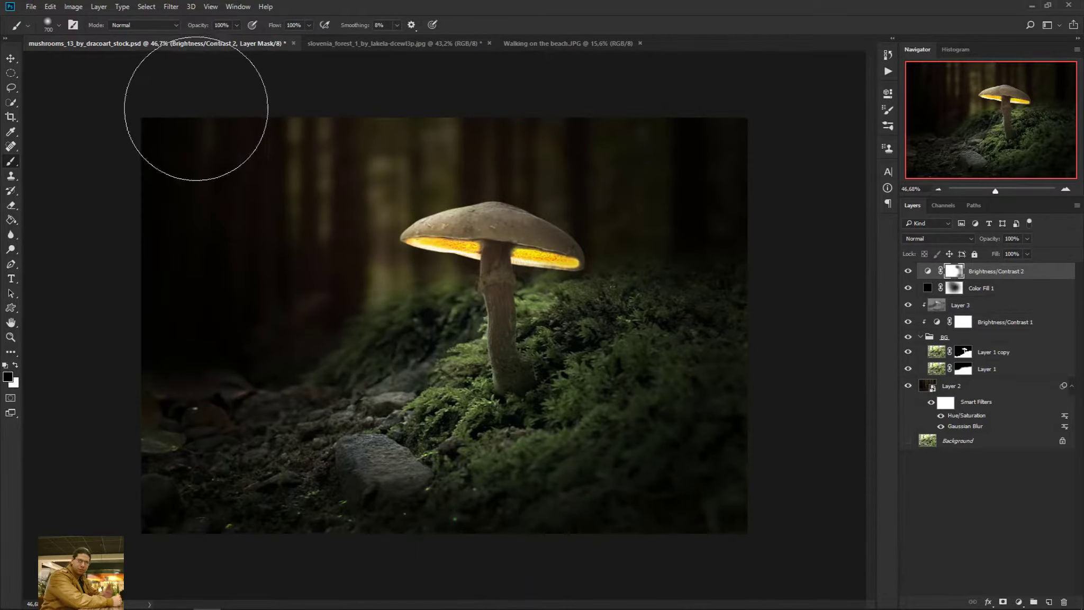
mouse_move(297, 405)
left_mouse_down()
mouse_move(259, 464)
mouse_move(174, 466)
mouse_move(291, 530)
mouse_move(438, 537)
mouse_move(401, 510)
mouse_move(475, 522)
mouse_move(597, 503)
mouse_move(564, 488)
mouse_move(761, 430)
mouse_move(689, 328)
mouse_move(557, 378)
mouse_move(408, 368)
mouse_move(381, 322)
mouse_move(340, 319)
mouse_move(318, 256)
mouse_move(328, 174)
mouse_move(360, 137)
mouse_move(548, 123)
mouse_move(737, 195)
mouse_move(727, 188)
mouse_move(615, 225)
mouse_move(581, 187)
mouse_move(607, 170)
mouse_move(761, 142)
left_mouse_up()
key("ctrl+z")
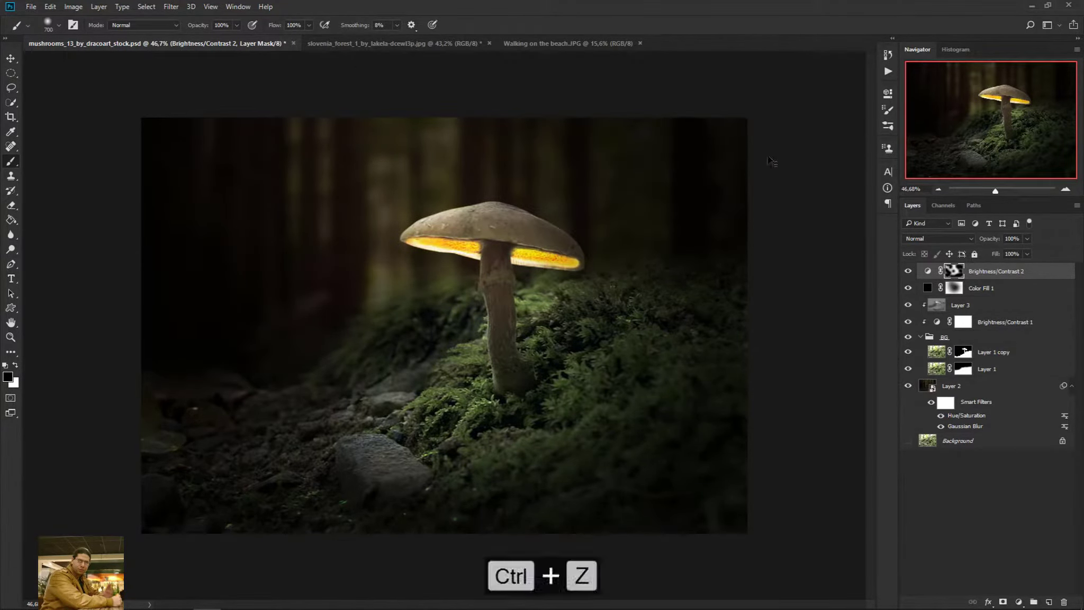
key("ctrl+alt+z")
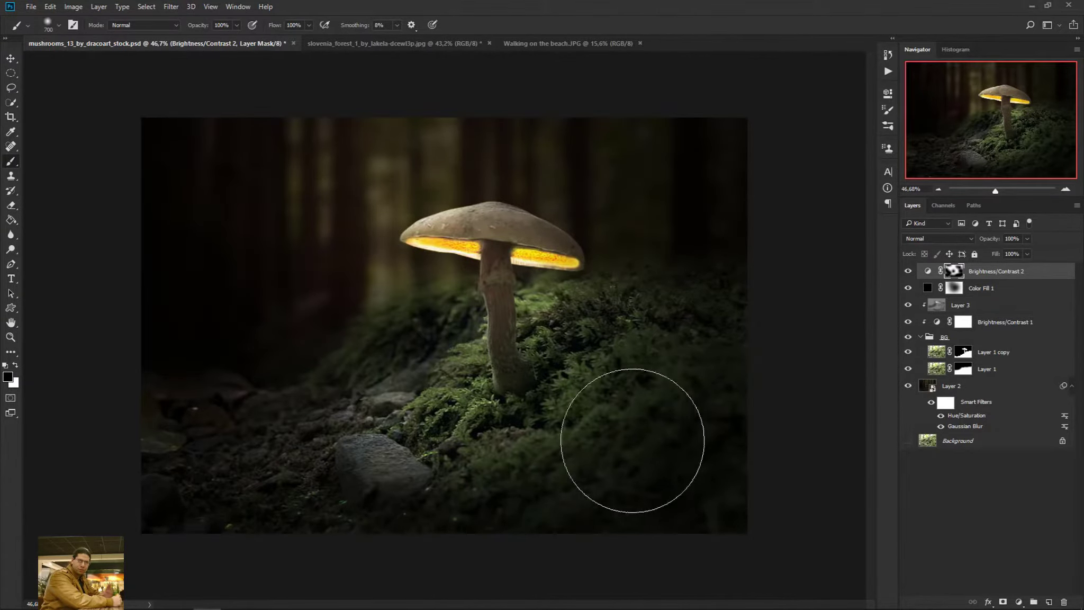
scroll(536, 249, "down", 3)
scroll(536, 249, "up", 3)
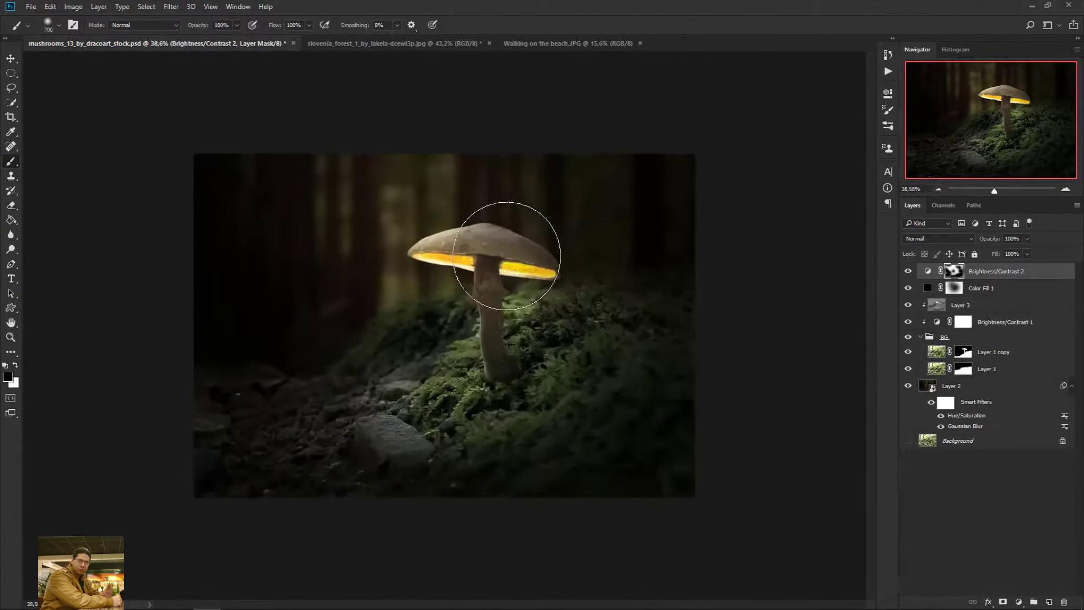
left_click(909, 271)
left_click(909, 272)
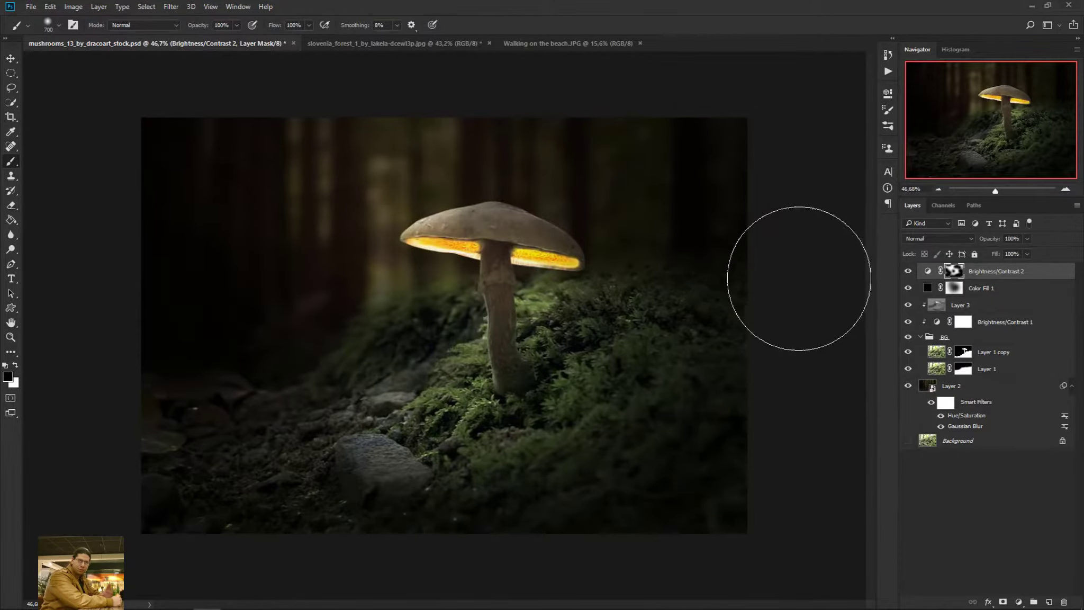
Create an empty layer above Brightness/Contrast 2 and choose a bright orange foreground color with a hue of 41°
left_click(1029, 278)
left_click(1049, 602)
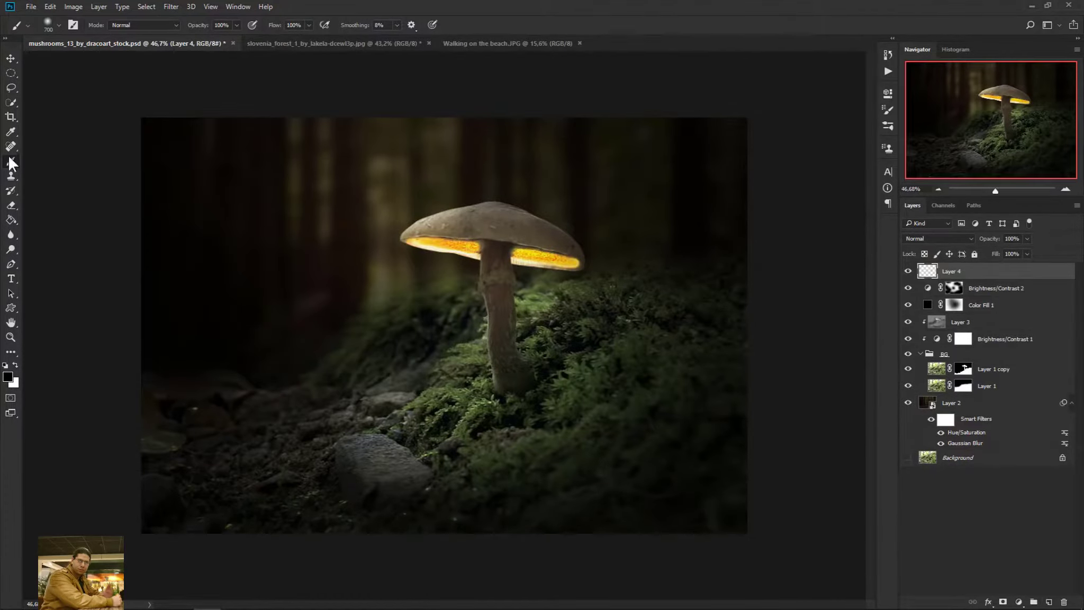
left_click(11, 378)
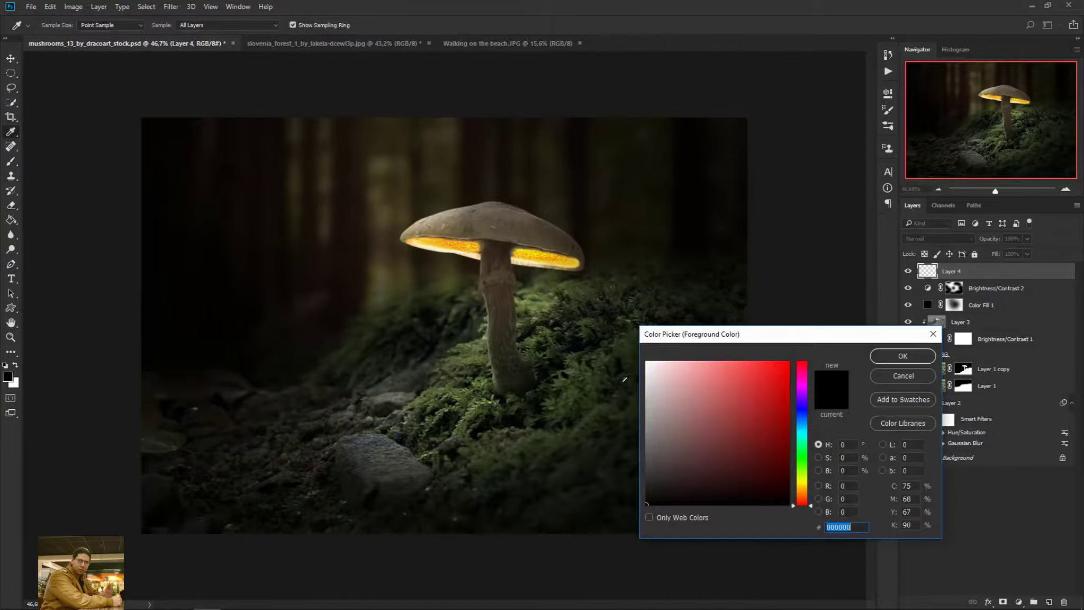
left_click_drag(788, 346, 697, 254)
left_click_drag(713, 392, 713, 397)
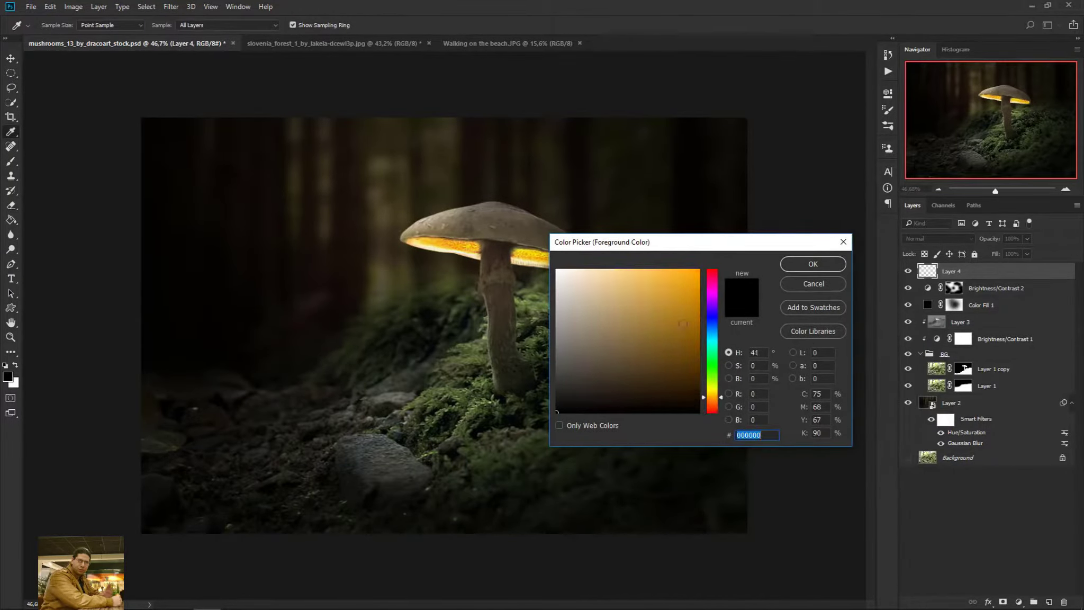
left_click(691, 281)
left_click(809, 264)
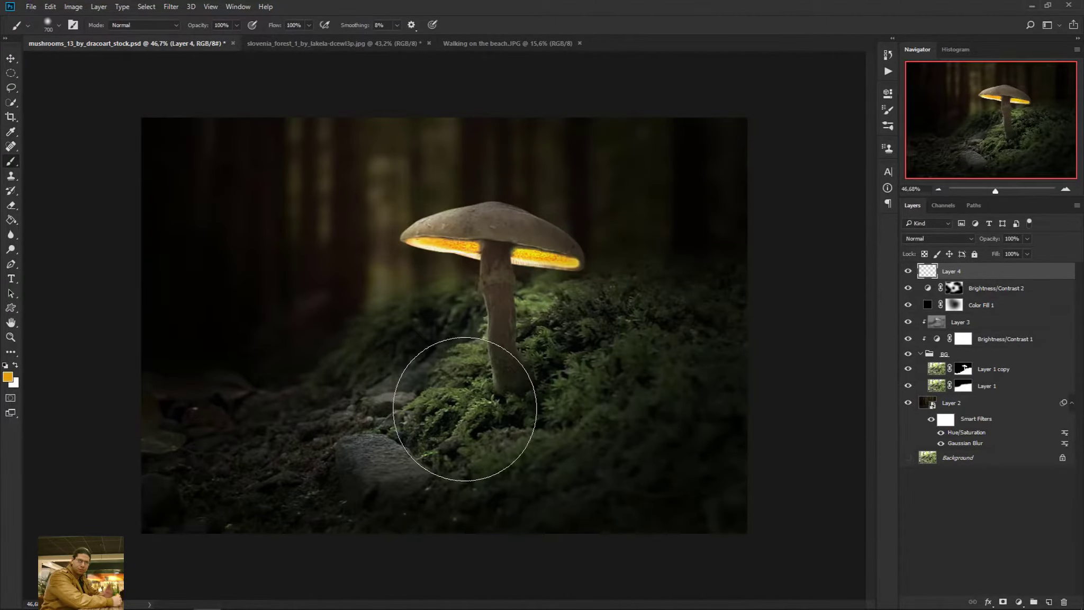
Paint orange on Layer 4 over the moss around the mushroom's stem with a 400 px brush at 50% opacity
left_click(460, 399)
key("ctrl+z")
key("bracketleft")
key("bracketleft")
key("bracketleft")
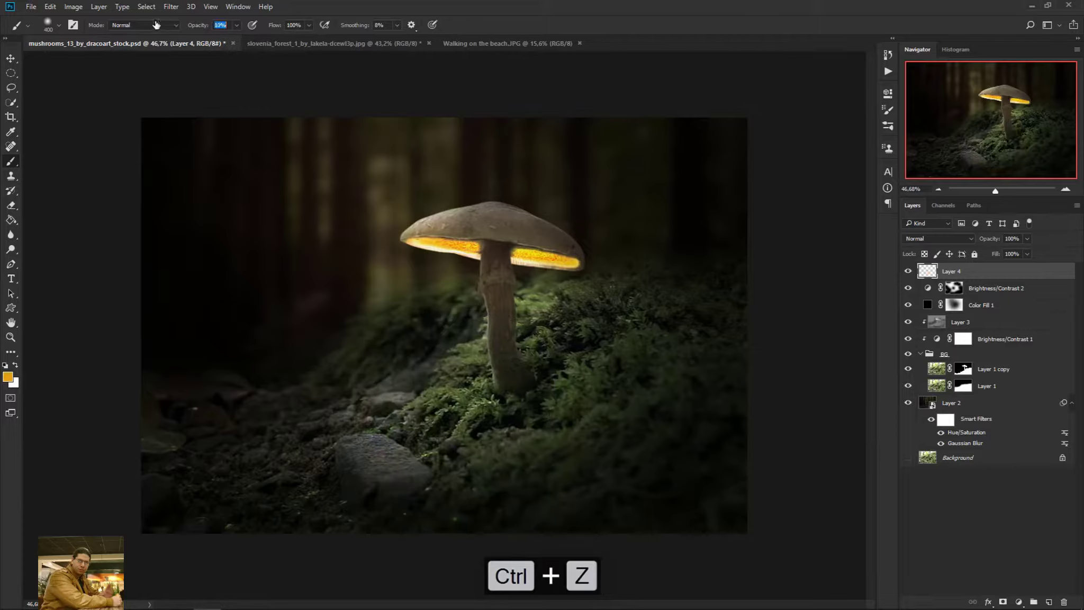
key("5")
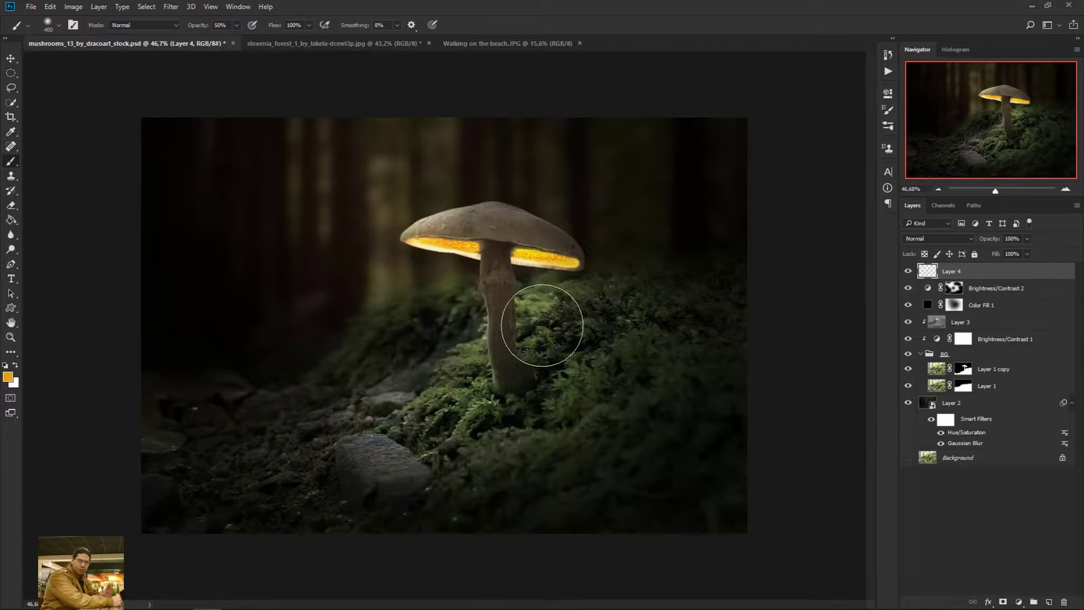
left_click(553, 320)
left_click(598, 369)
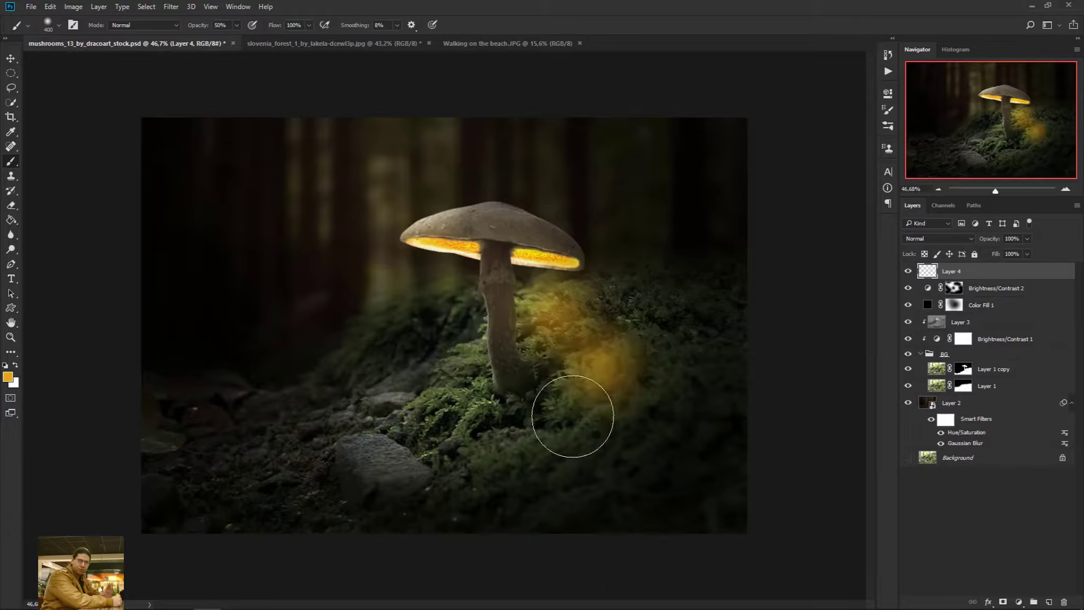
left_click_drag(572, 418, 514, 455)
left_click(503, 455)
left_click(443, 428)
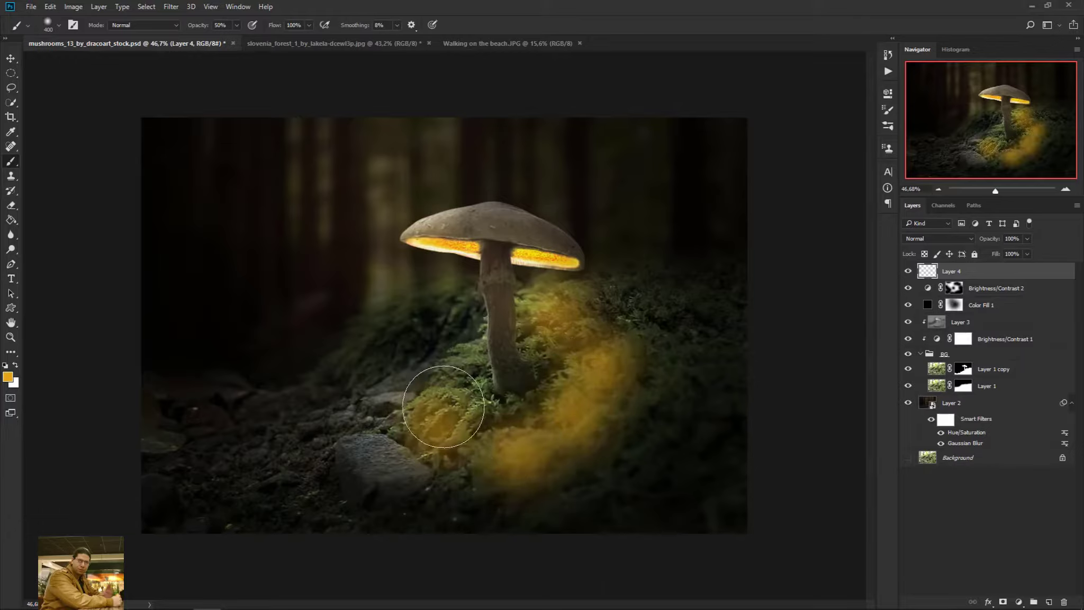
left_click(454, 371)
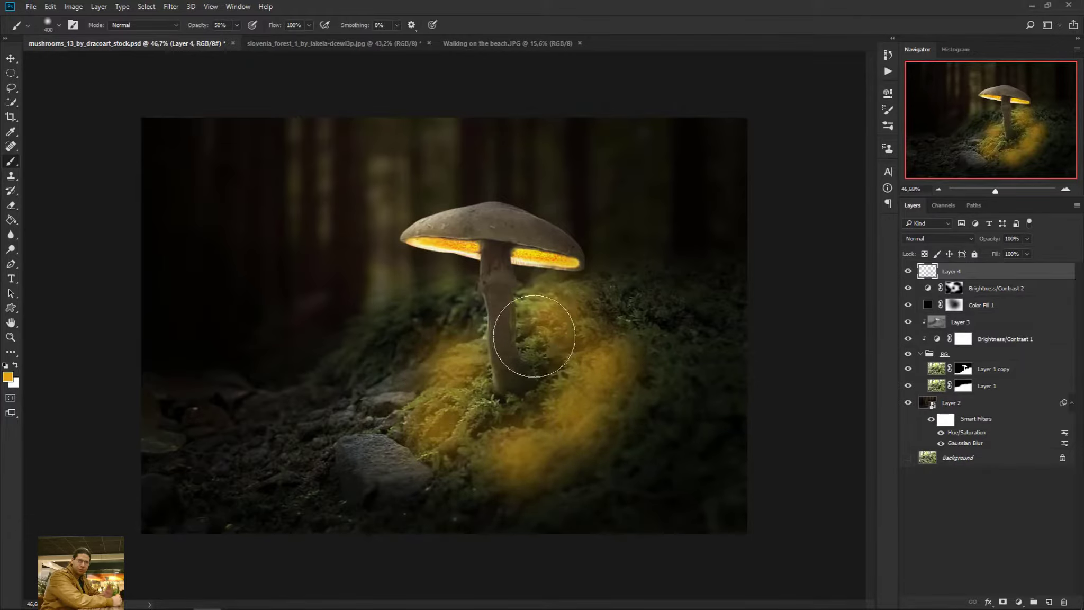
left_click(548, 339)
left_click(460, 400)
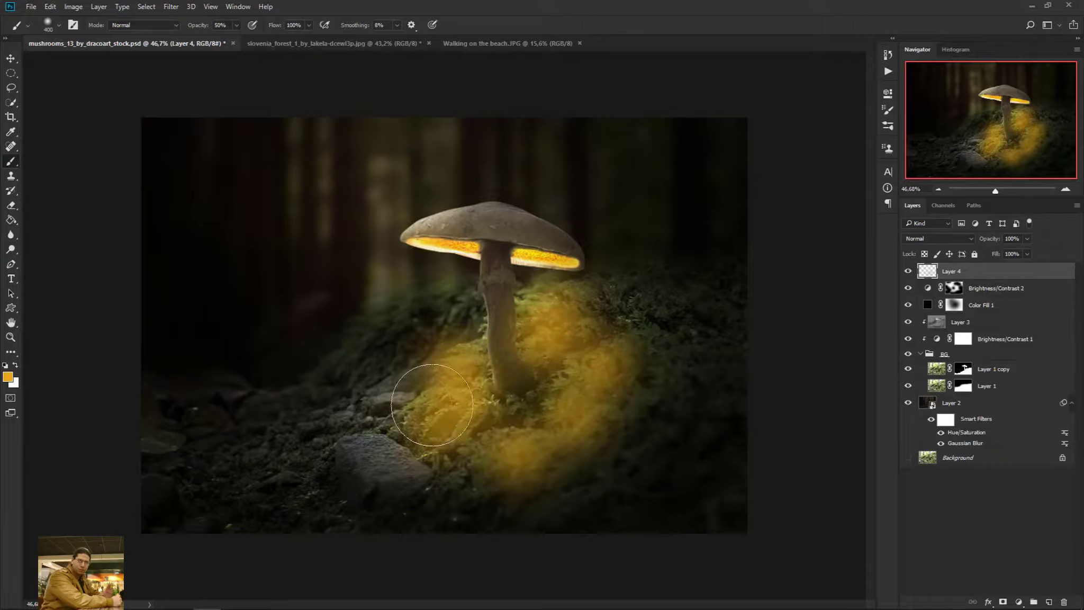
Set Layer 4 to Overlay and spread the orange onto the nearby stones, soil and outer moss at 28% brush opacity
left_click(929, 239)
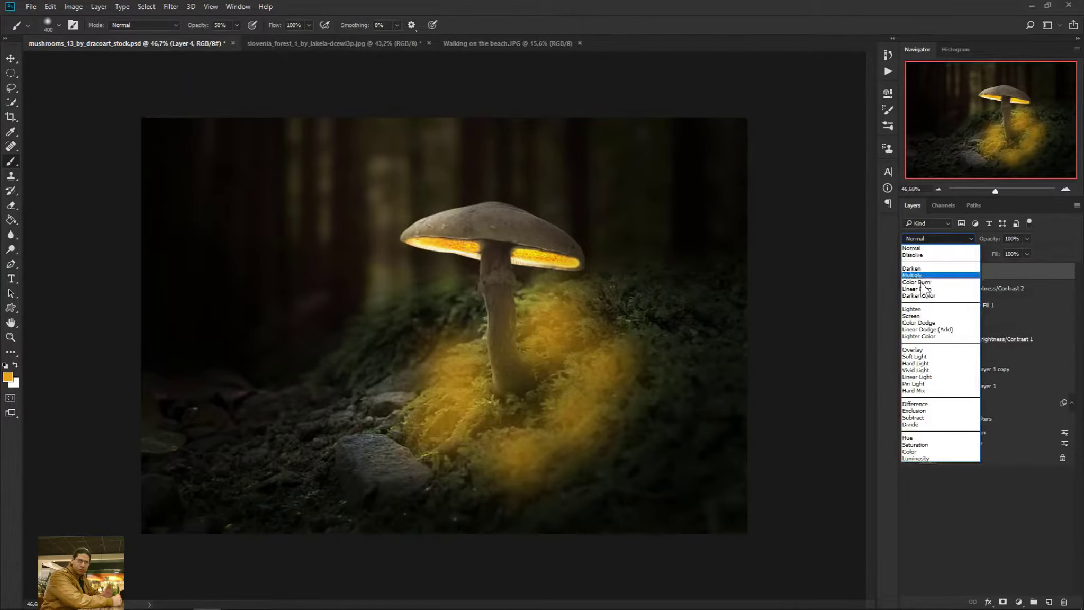
left_click(942, 350)
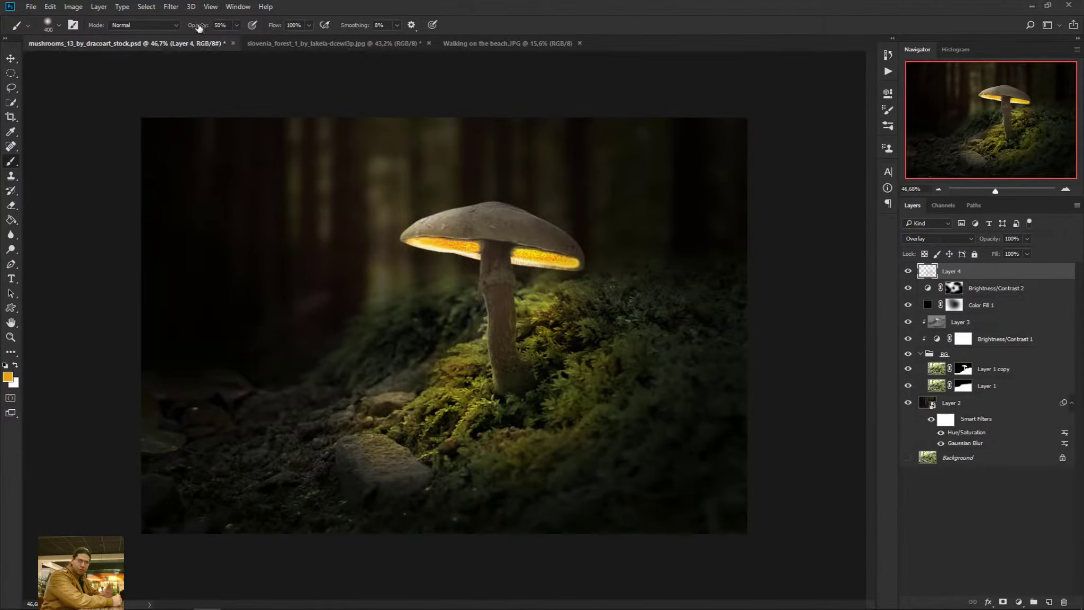
left_click_drag(188, 27, 186, 28)
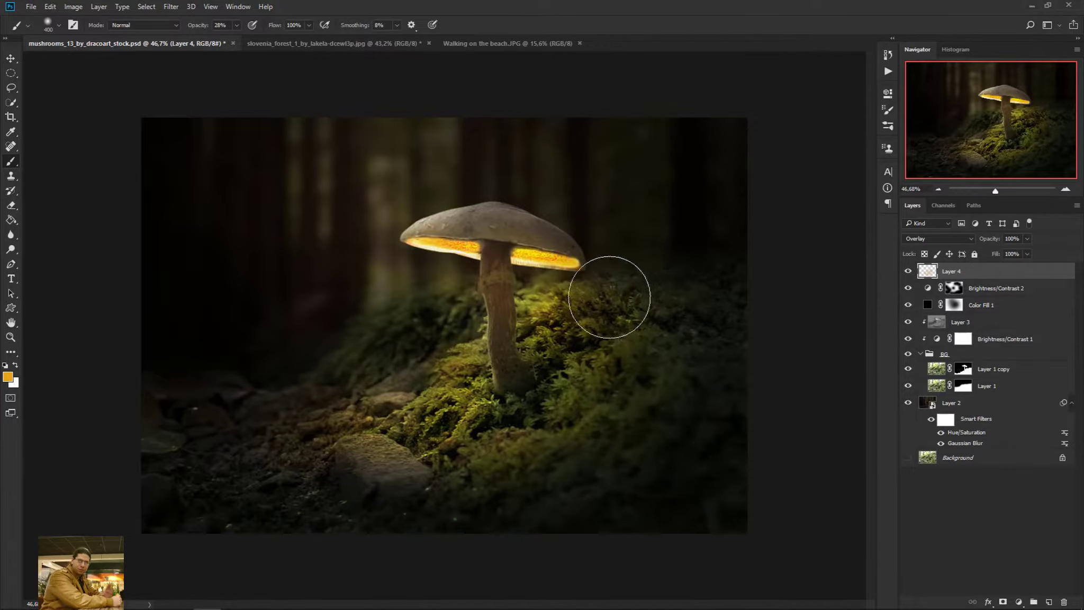
Compare the whole image with and without Layer 4's orange glow
key("ctrl+minus")
key("ctrl+minus")
key("ctrl+plus")
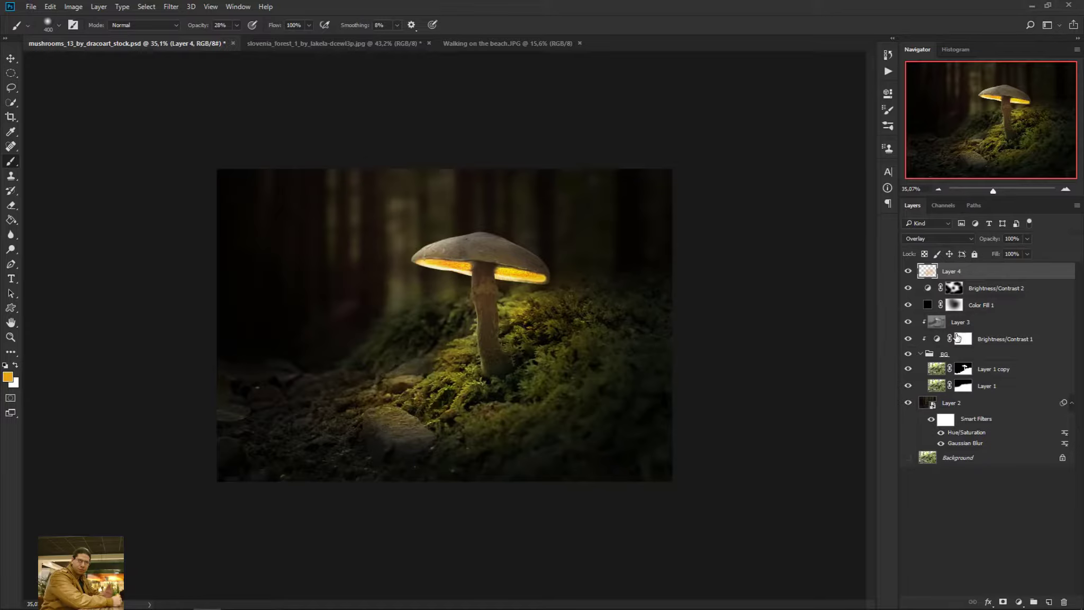
left_click(909, 271)
scroll(680, 379, "up", 1)
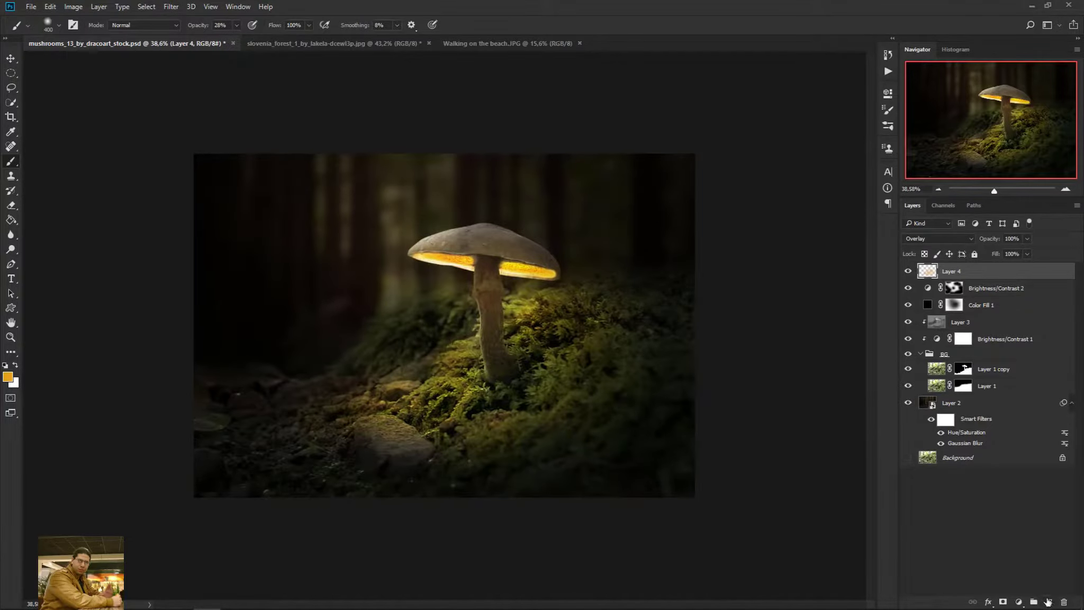
Add an empty Soft Light layer above Layer 4 and paint orange around the mushroom with a 600 px brush, stepping back the last stroke
left_click(1047, 602)
left_click(935, 237)
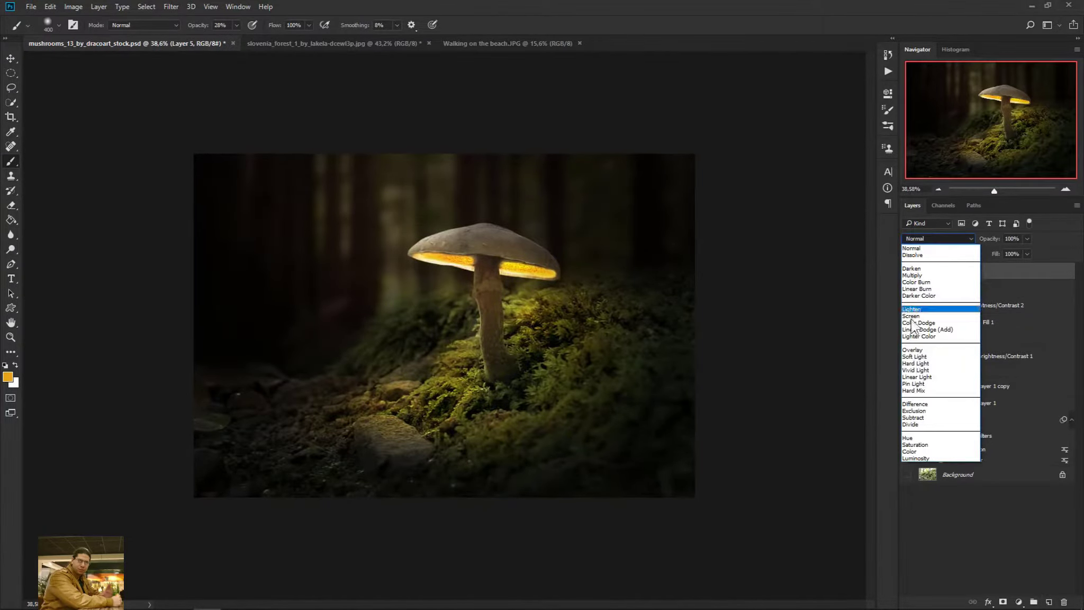
left_click(937, 359)
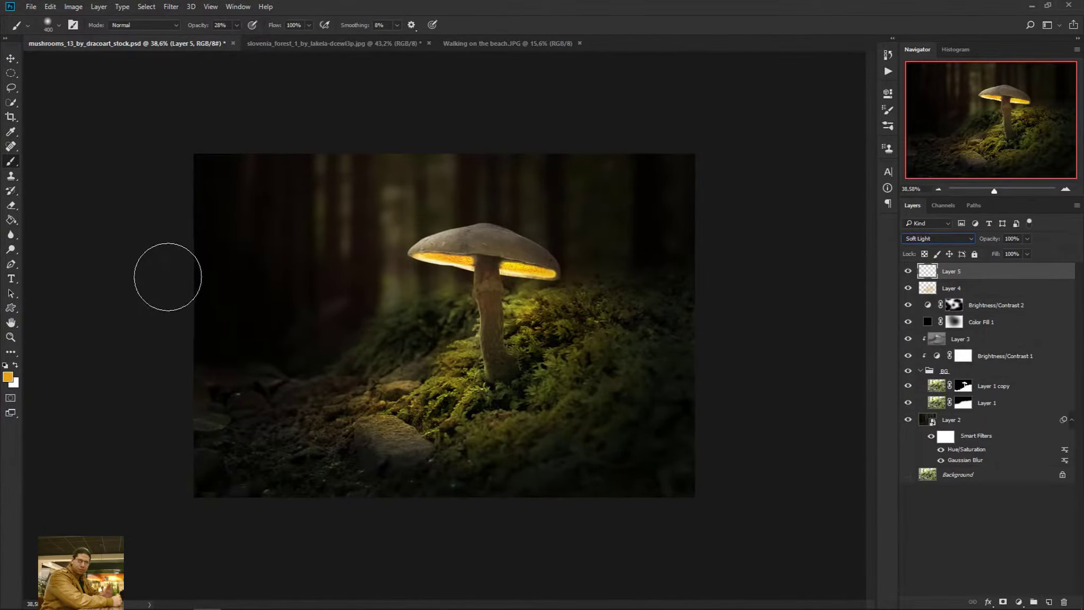
left_click_drag(439, 285, 436, 290)
key("bracketright")
key("bracketright")
left_click_drag(447, 351, 556, 291)
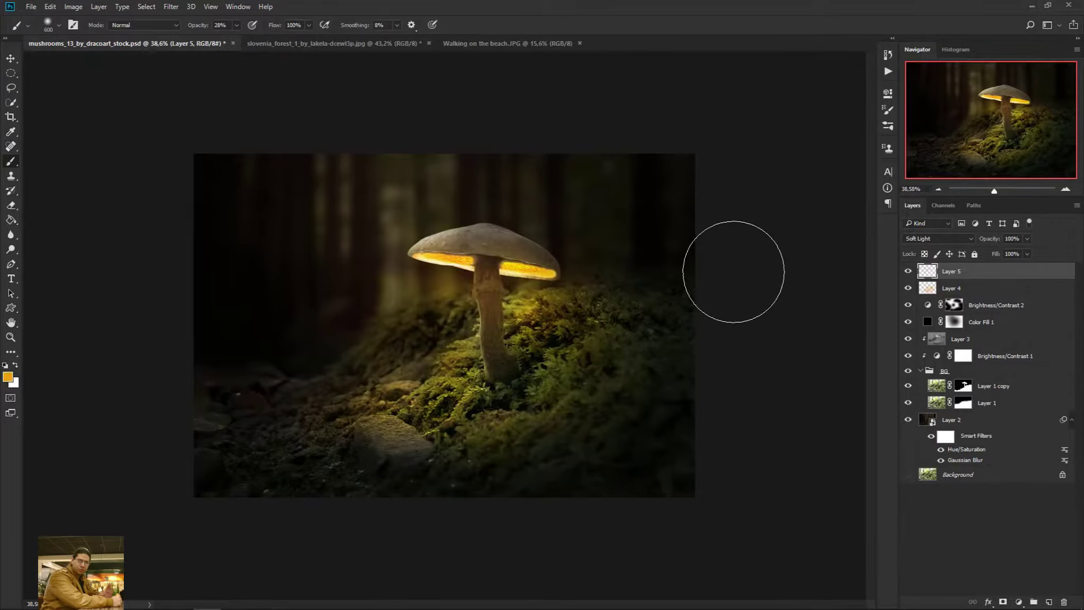
key("ctrl+alt+z")
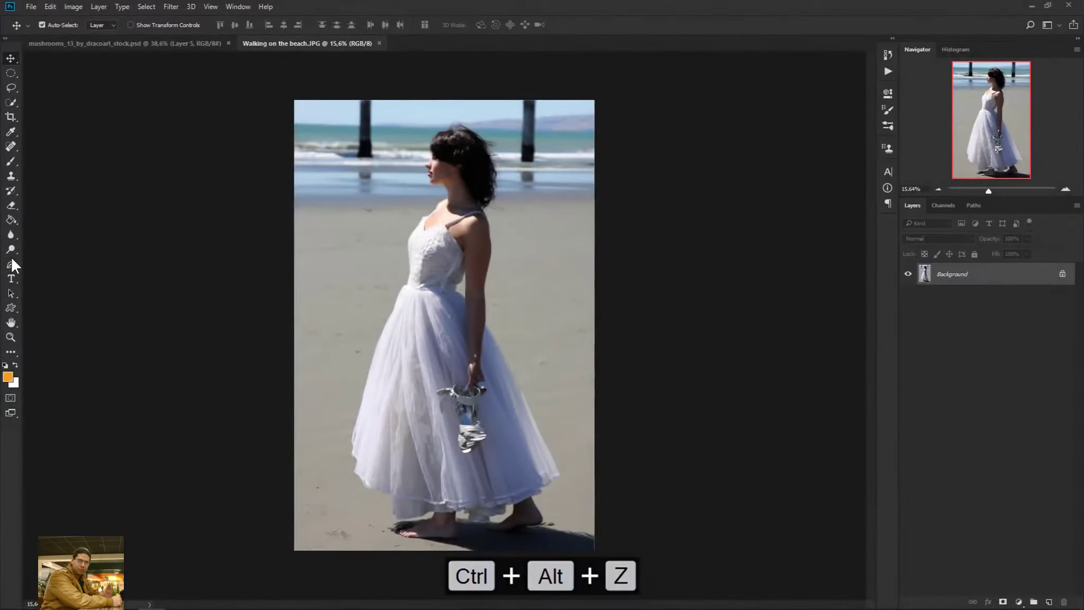
In the Walking on the beach image, start a Pen path at the woman's hair and trace down her back and outer arm
left_click(11, 264)
key("ctrl+plus")
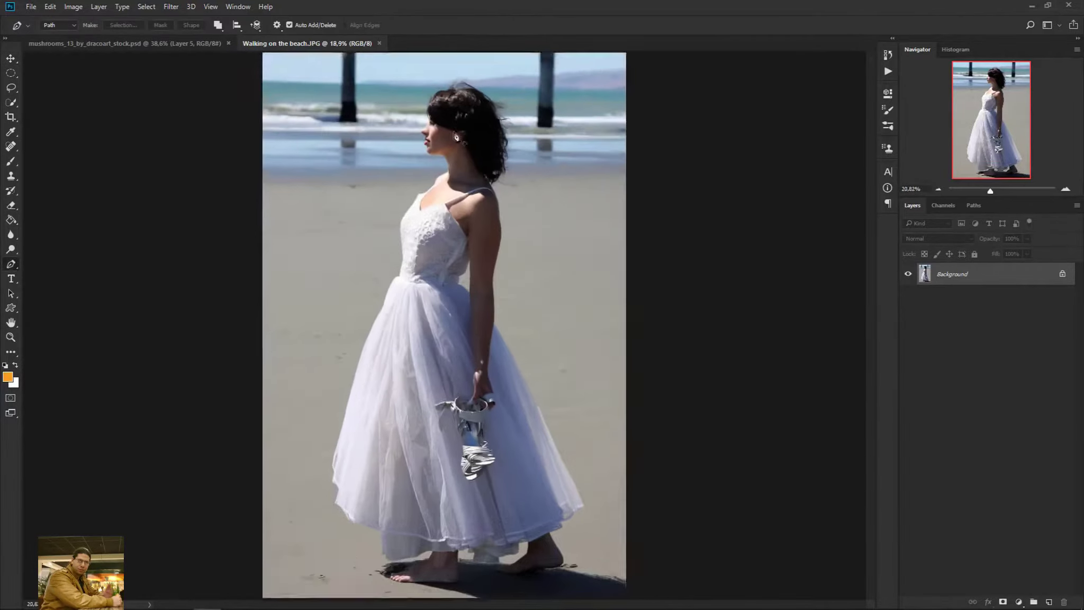
scroll(461, 85, "up", 6)
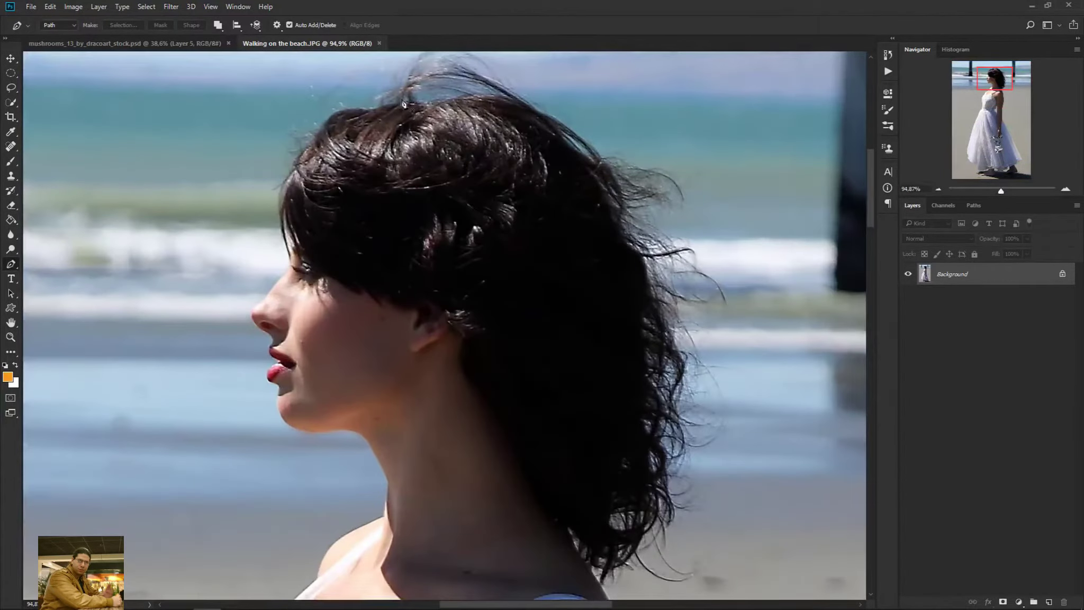
left_click_drag(387, 132, 419, 163)
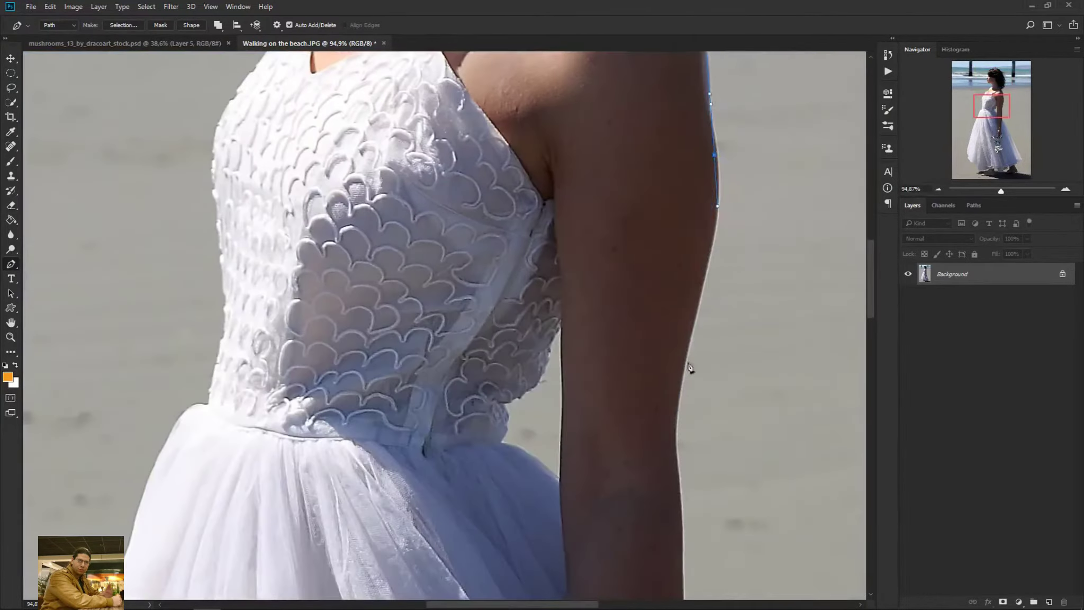
left_click(683, 367)
left_click(674, 436)
left_click(681, 498)
Continue the path down the back edge of the skirt and around the rear heel, undoing a misplaced anchor point
scroll(684, 550, "down", 10)
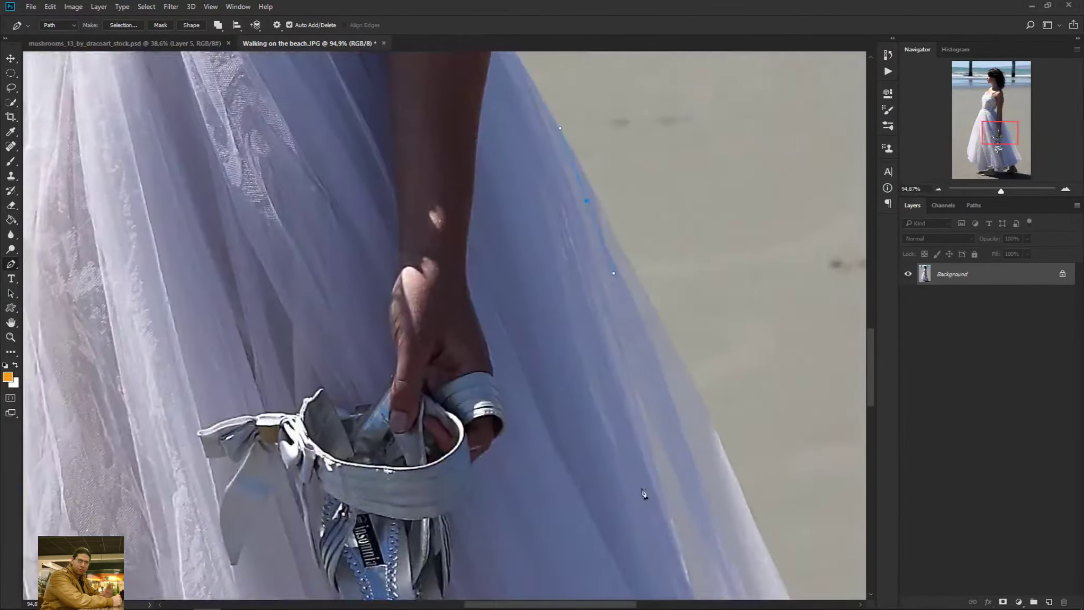
left_click(609, 209)
left_click(650, 287)
left_click(669, 342)
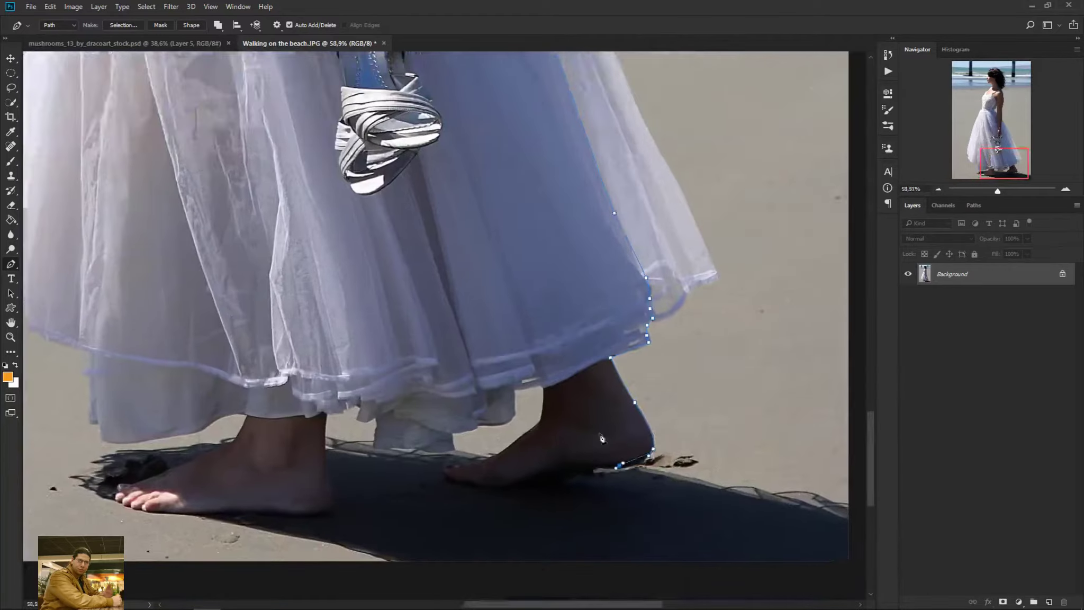
key("ctrl+z")
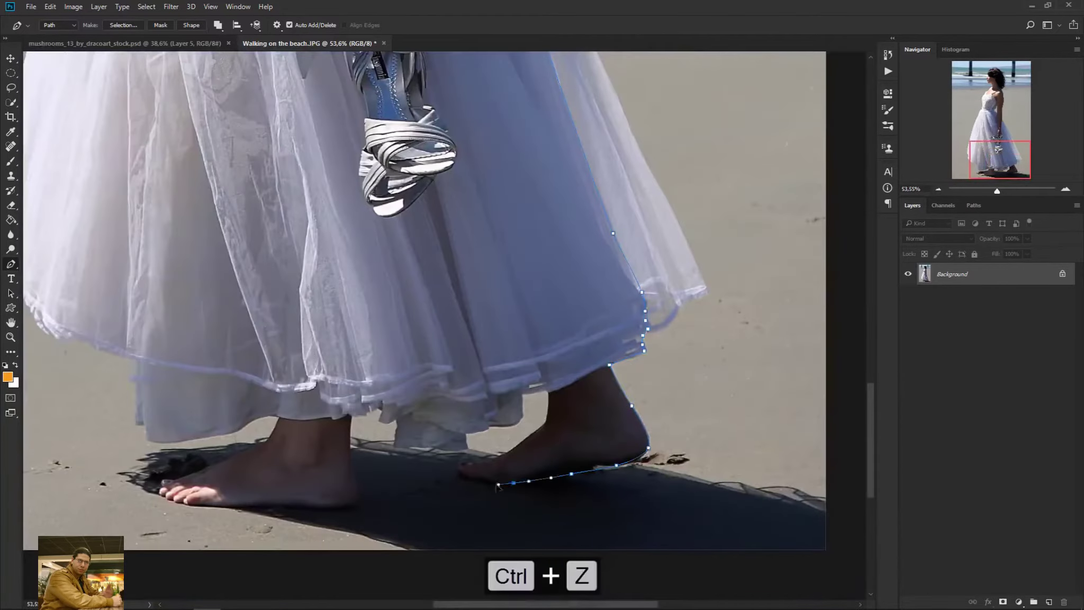
Continue the path under the hem and around the front foot from the heel past the toes to the ankle
scroll(640, 316, "up", 2)
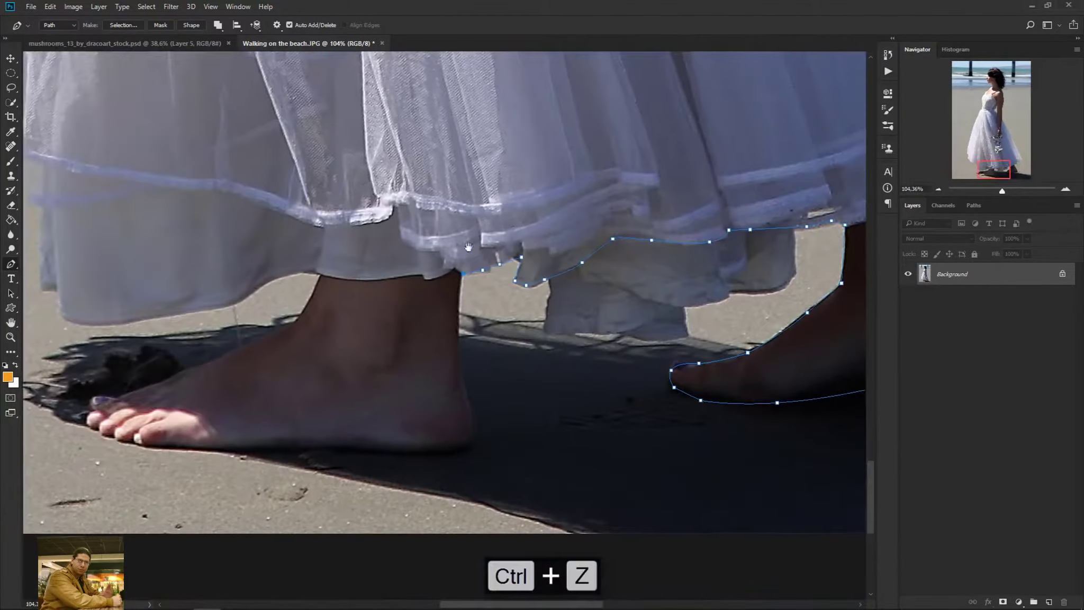
left_click(472, 448)
left_click(363, 450)
left_click(314, 440)
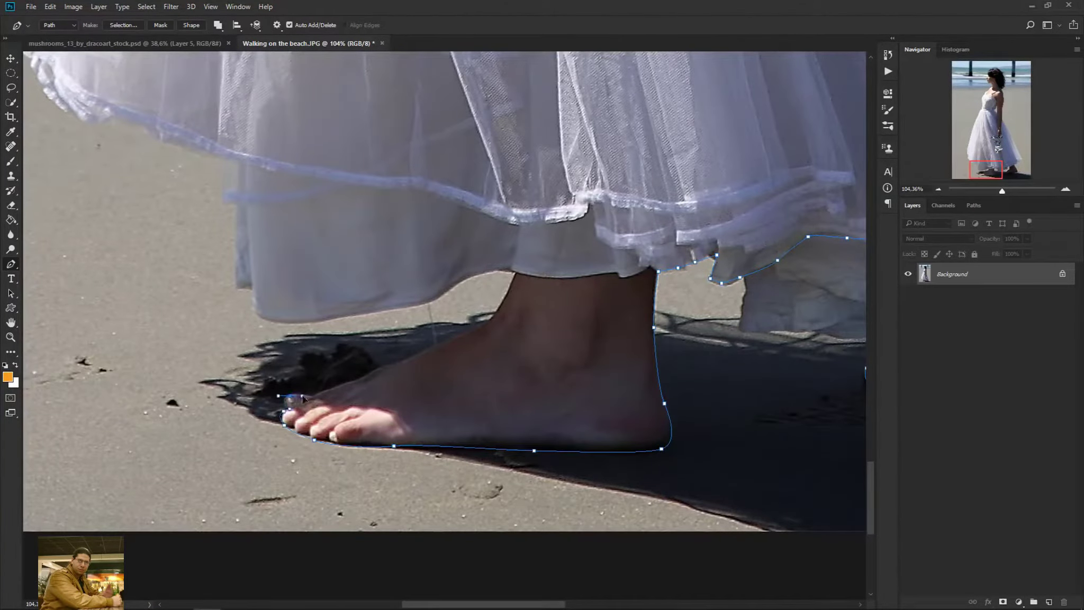
left_click(367, 375)
left_click(419, 357)
left_click(486, 324)
left_click(494, 318)
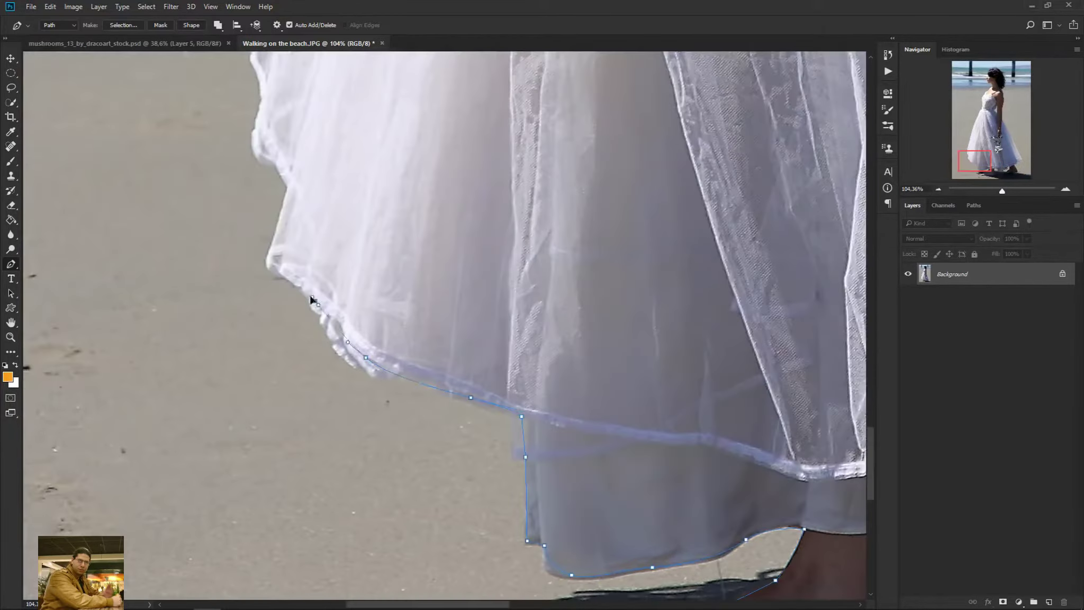
Trace the path up the front of the skirt, bodice and face and close it at the hair, undoing misplaced points
left_click(487, 168)
key("ctrl+alt+z")
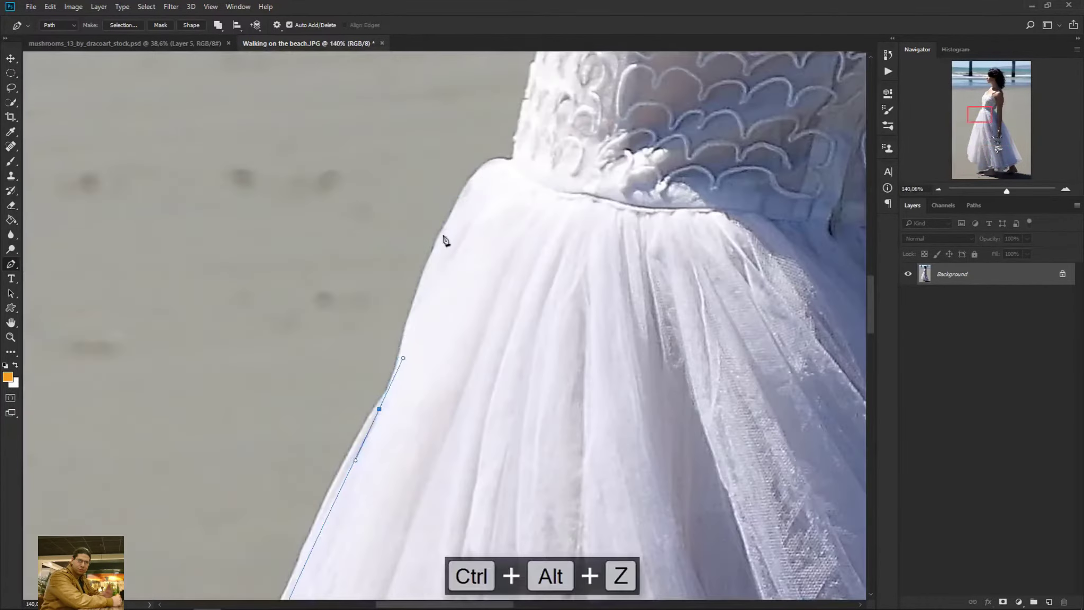
key("ctrl+z")
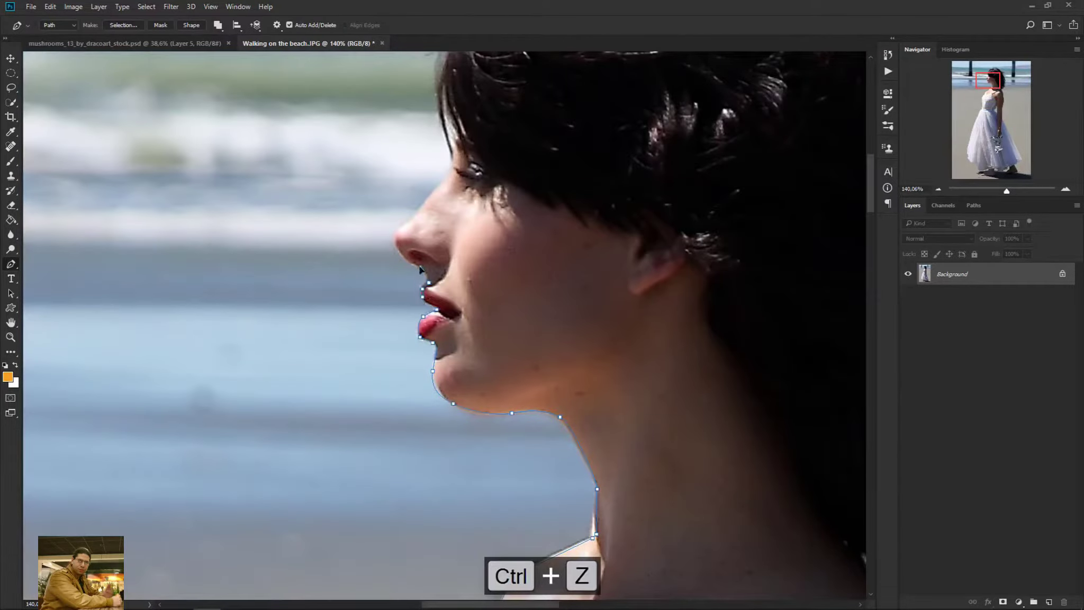
left_click(404, 238)
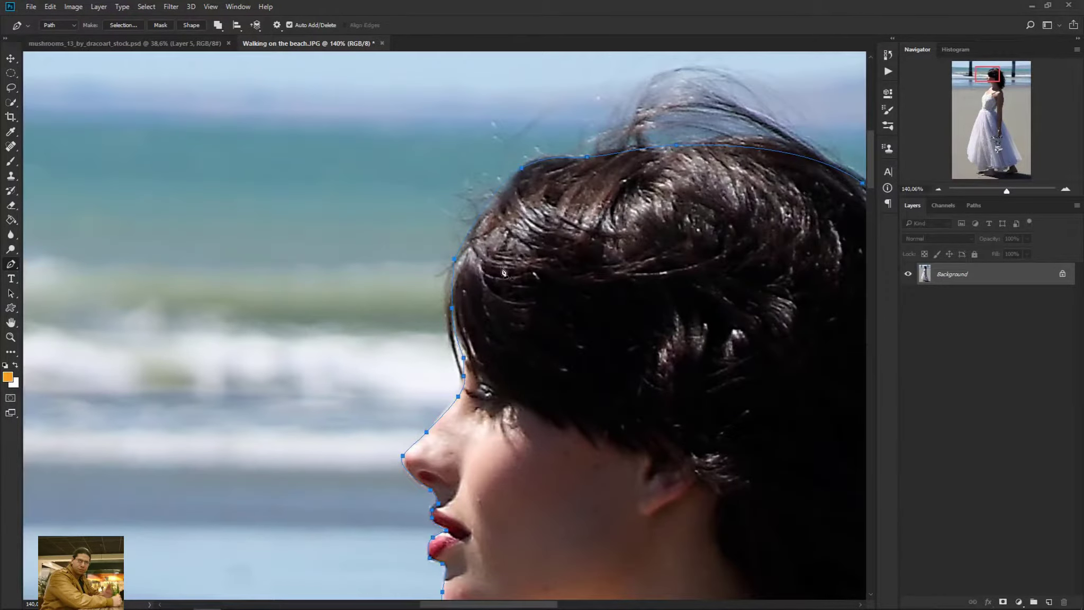
key("ctrl+z")
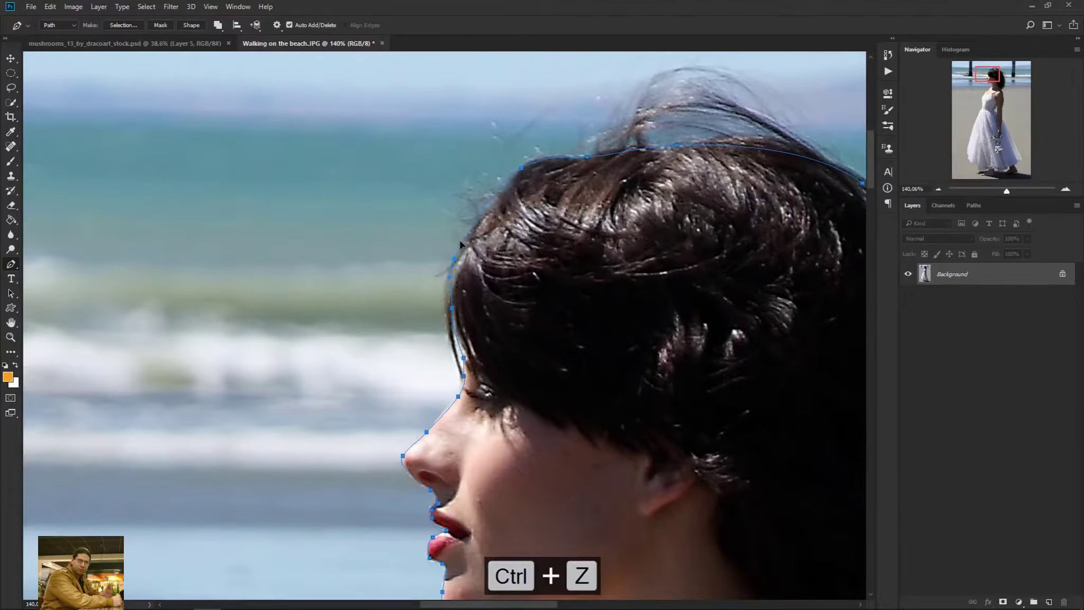
scroll(460, 246, "down", 2)
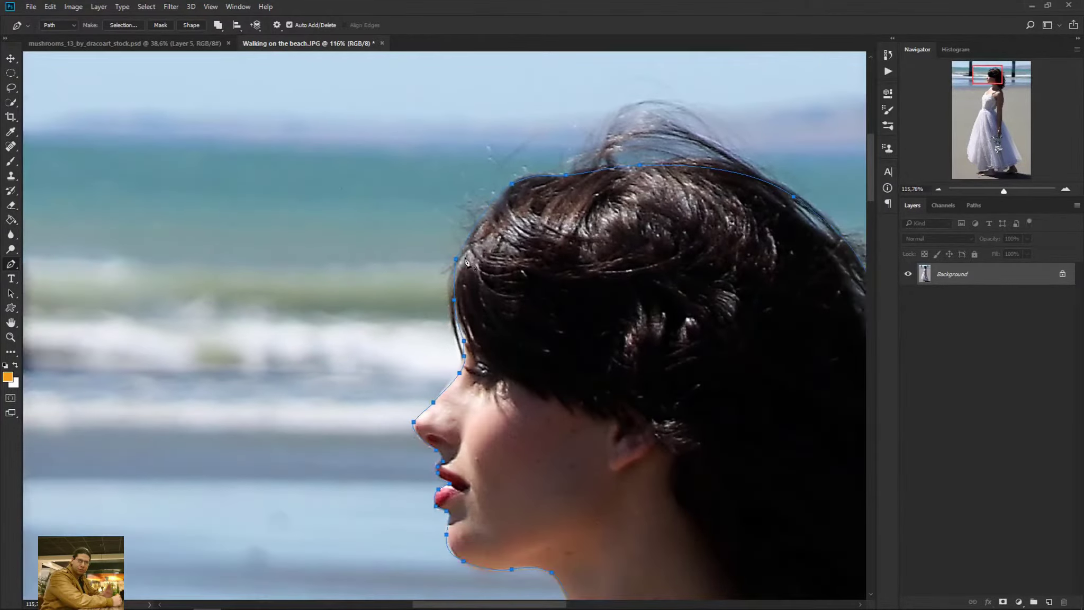
Convert the closed path around the woman into a selection and hide the beach background with a layer mask
key("ctrl+0")
right_click(458, 233)
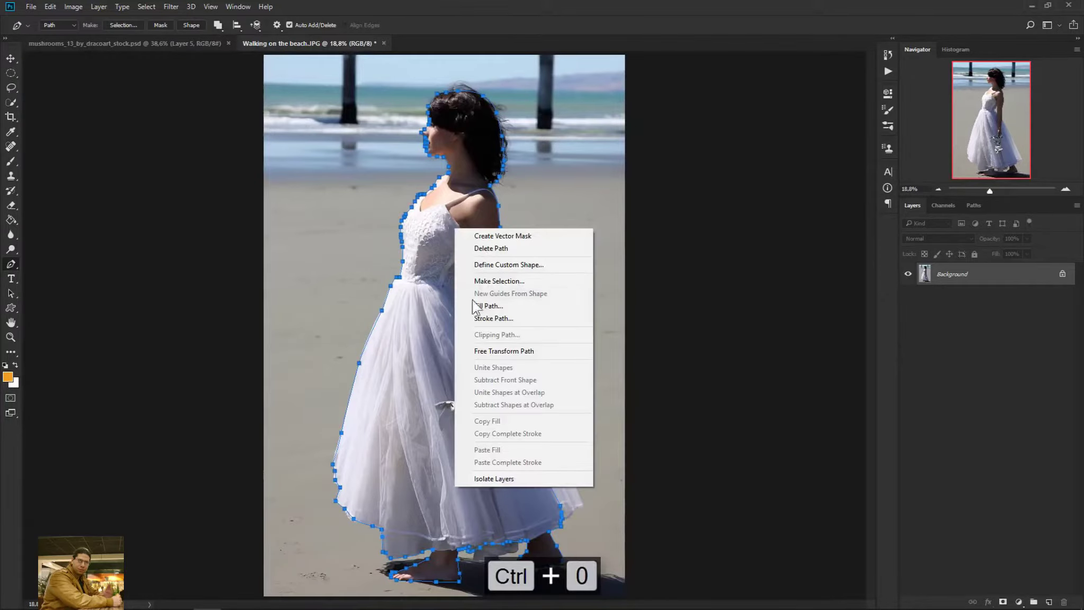
left_click(550, 281)
left_click(605, 174)
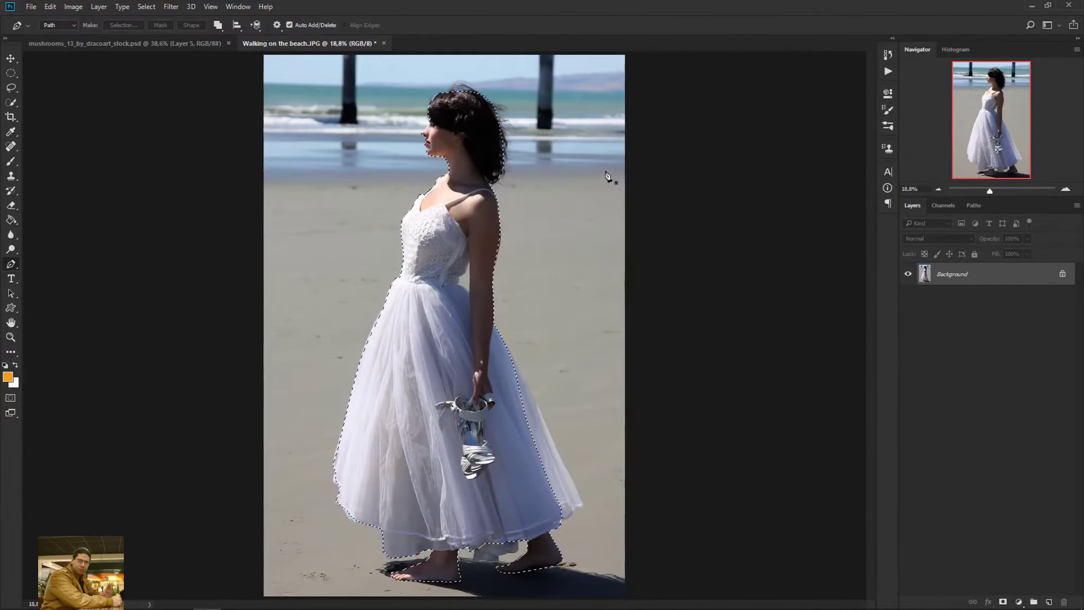
left_click(1003, 602)
Outline the gap between the woman's arm and waist with the Polygonal Lasso at 1 px feather and remove it on the mask
scroll(461, 261, "up", 5)
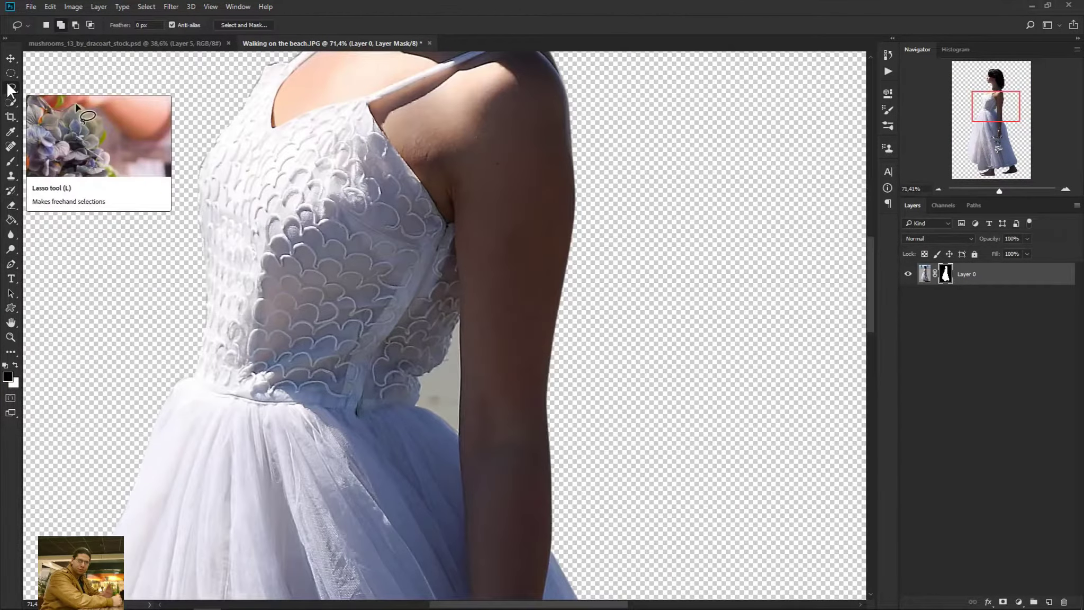
left_click(10, 88)
left_click(58, 99)
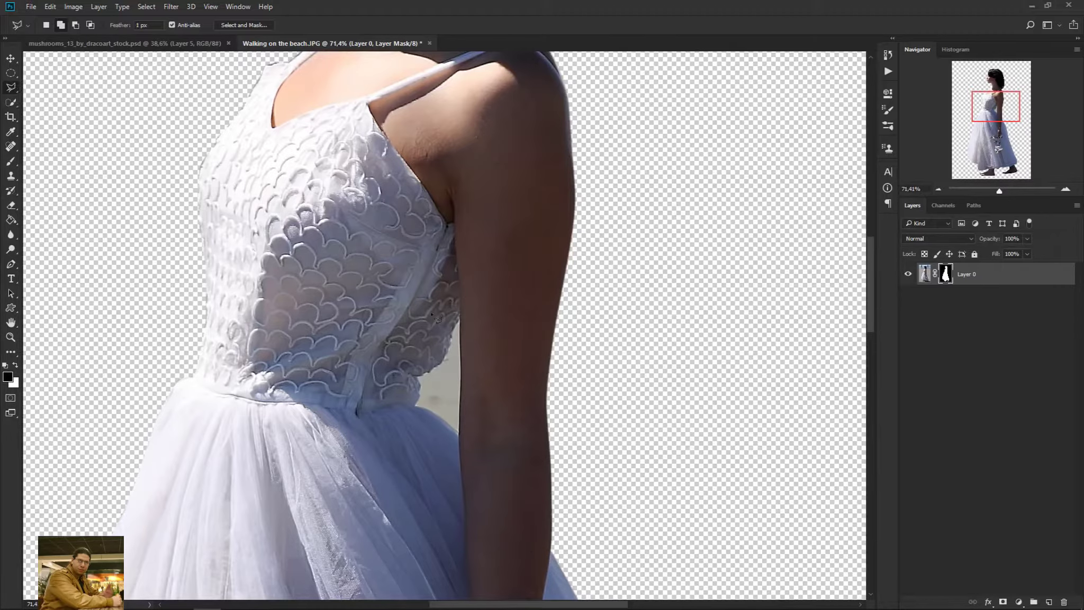
scroll(465, 328, "up", 1)
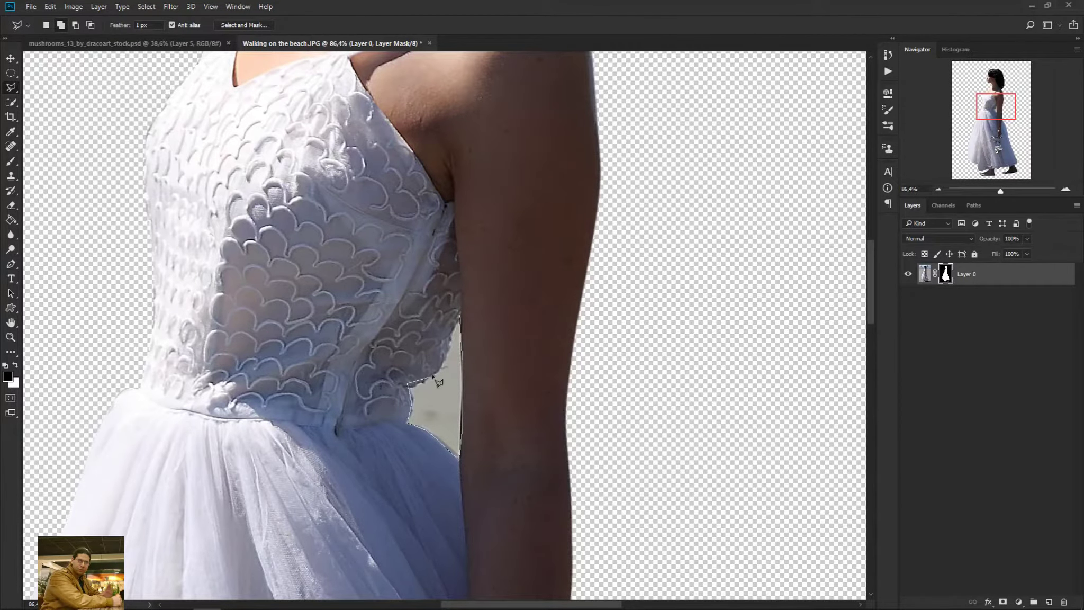
left_click(460, 319)
key("x")
key("Delete")
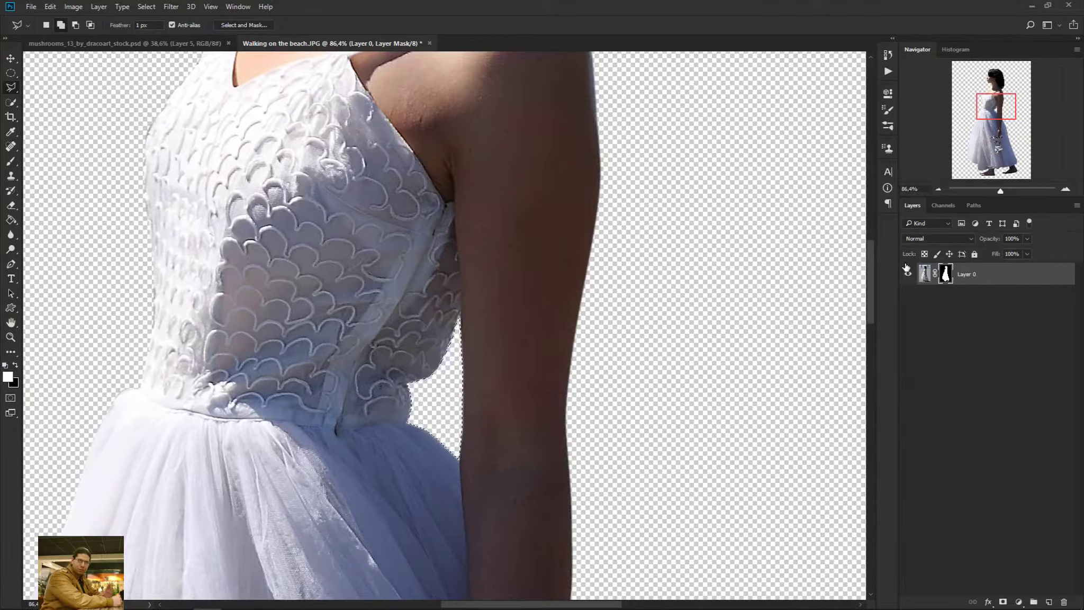
Clear the selection and bring the masked woman into the mushrooms_13_by_dracoart_stock.psd document as a new layer
key("ctrl+d")
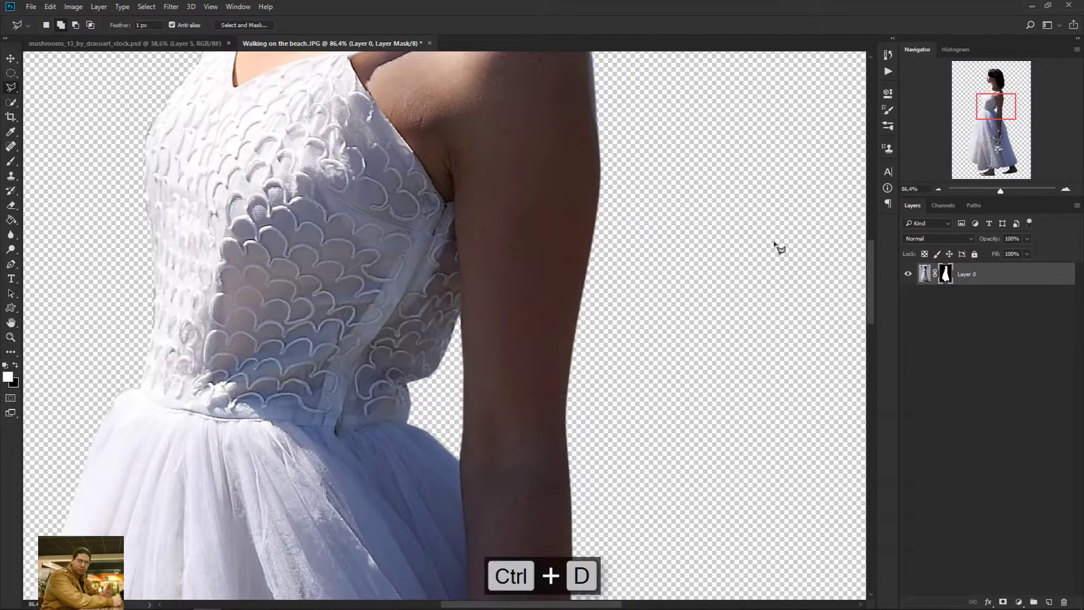
scroll(659, 296, "down", 5)
key("ctrl+0")
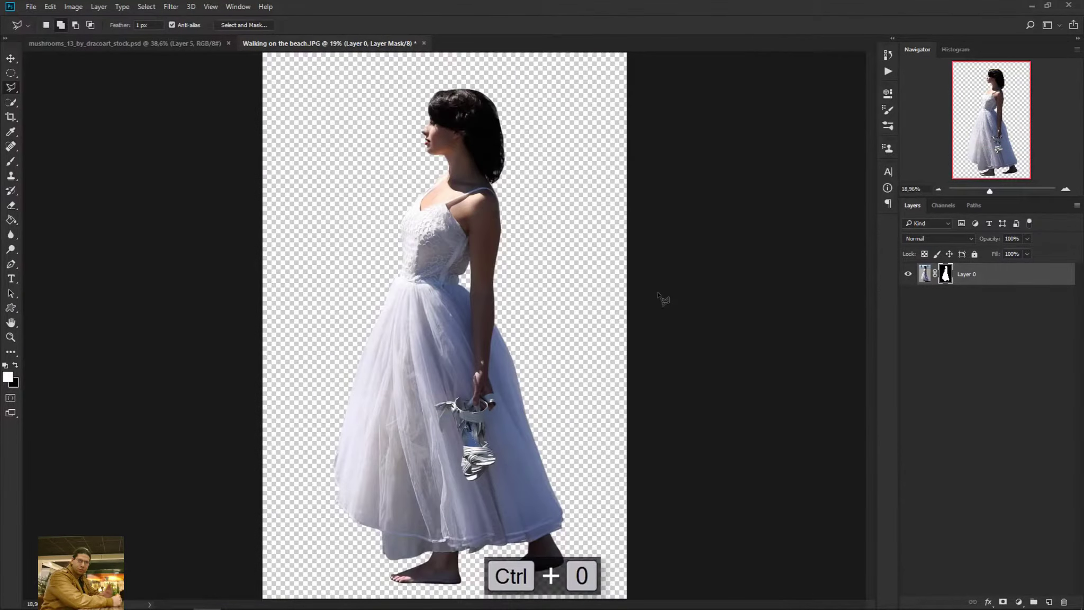
key("v")
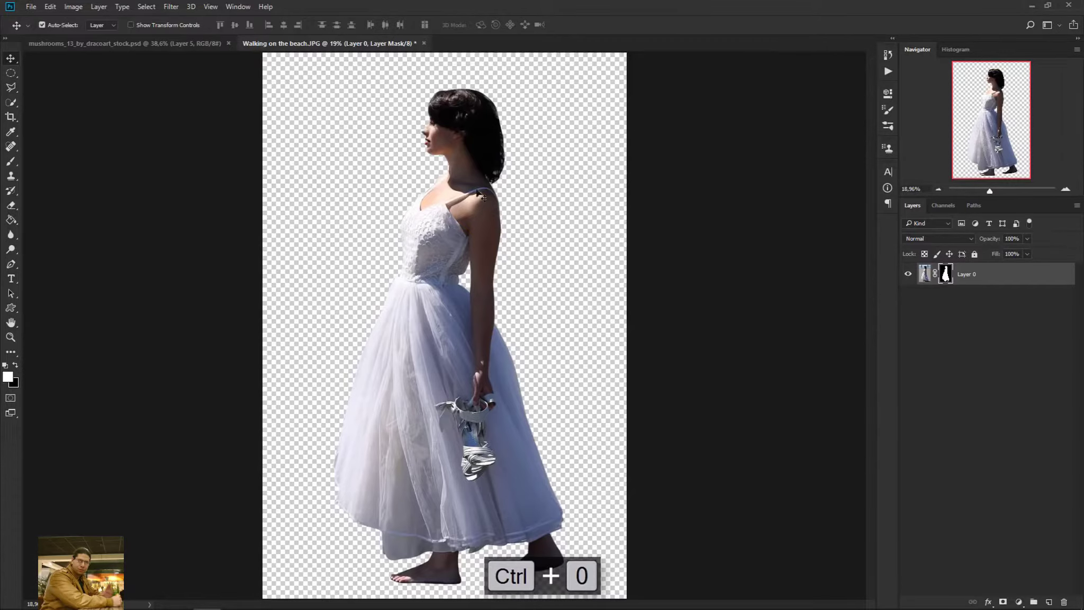
left_click_drag(478, 128, 400, 260)
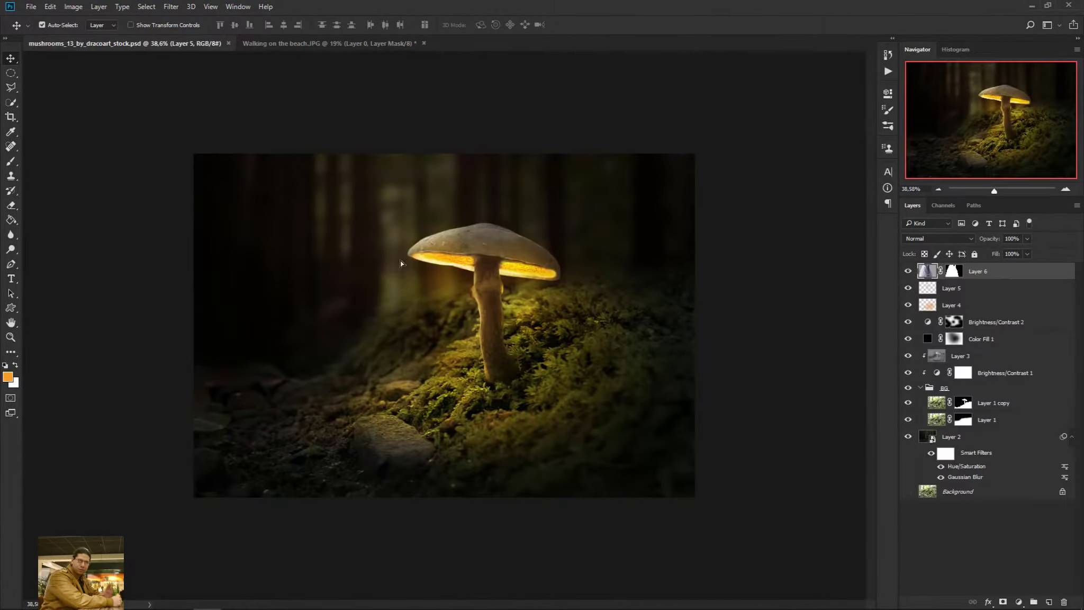
Scale the woman down to about 26% with Free Transform and flip her horizontally to face the mushroom
key("ctrl+t")
key("ctrl+0")
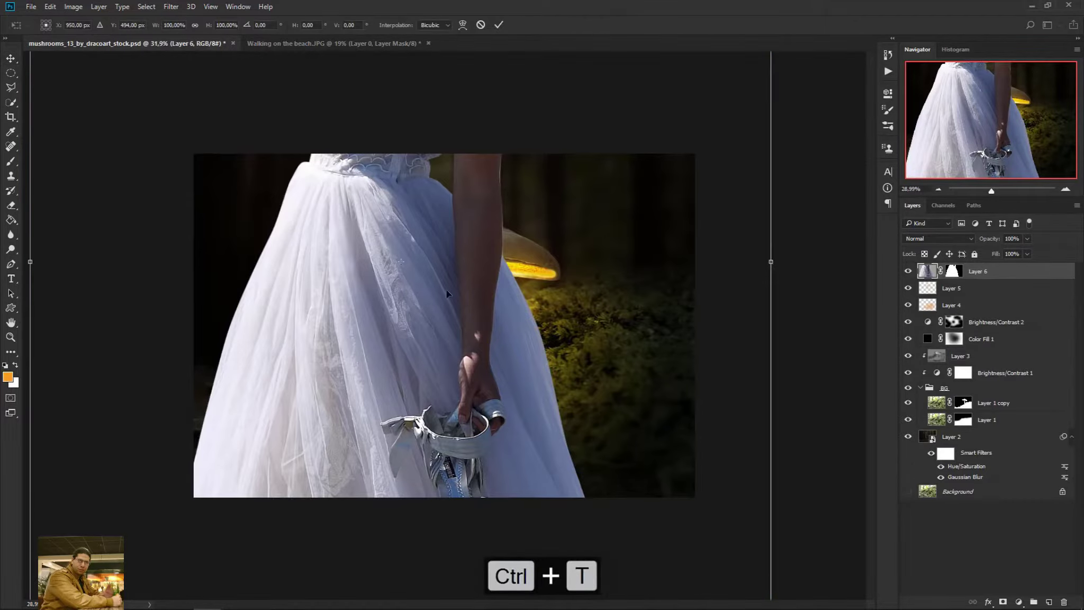
left_click_drag(559, 107, 426, 295)
key("ctrl+0")
right_click(427, 295)
left_click(509, 456)
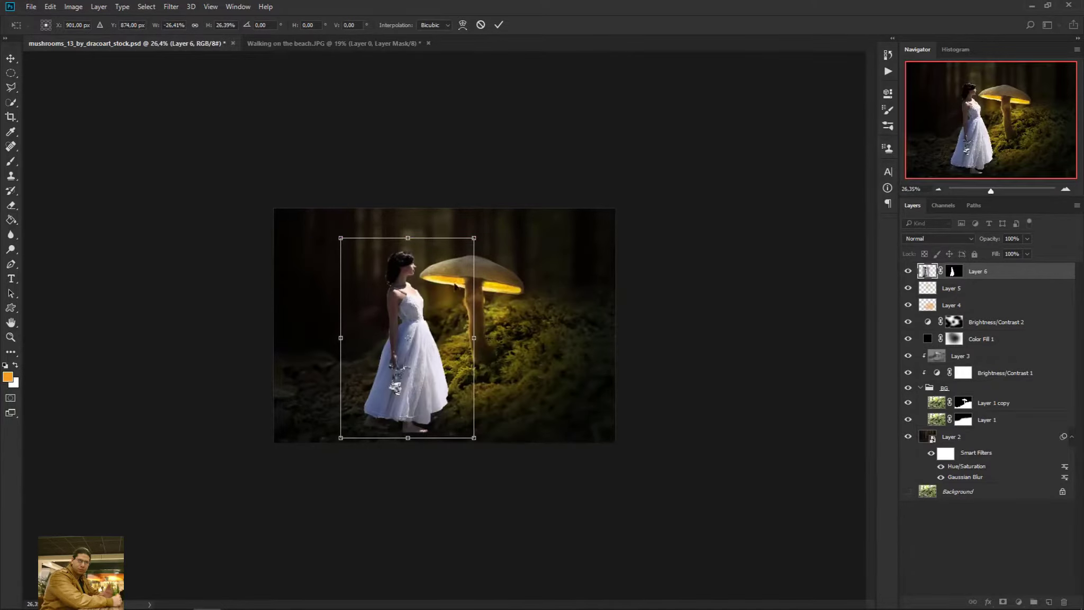
Resize the flipped woman to about 17.5% with her feet by the stone in front of the mushroom and apply the transform
left_click_drag(460, 259, 440, 293)
scroll(341, 320, "up", 5)
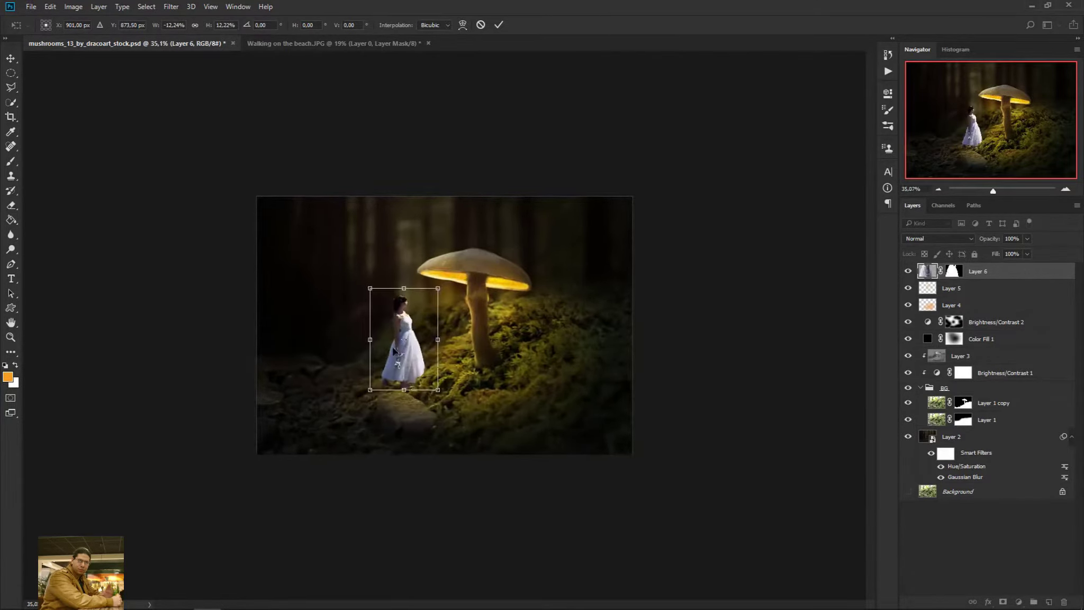
scroll(342, 320, "up", 1)
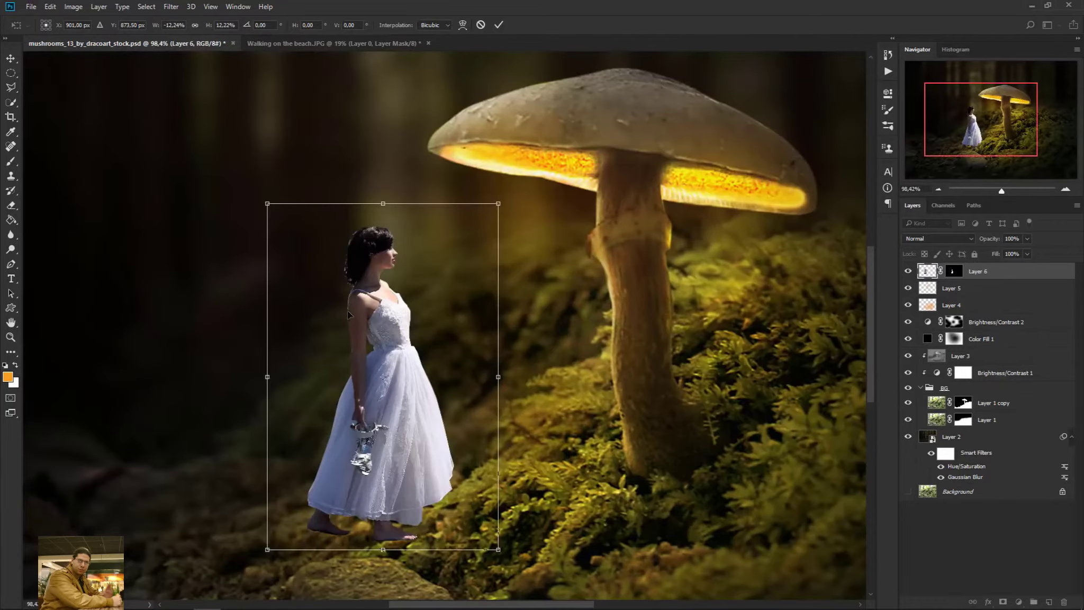
scroll(348, 315, "down", 1)
left_click_drag(474, 510, 516, 570)
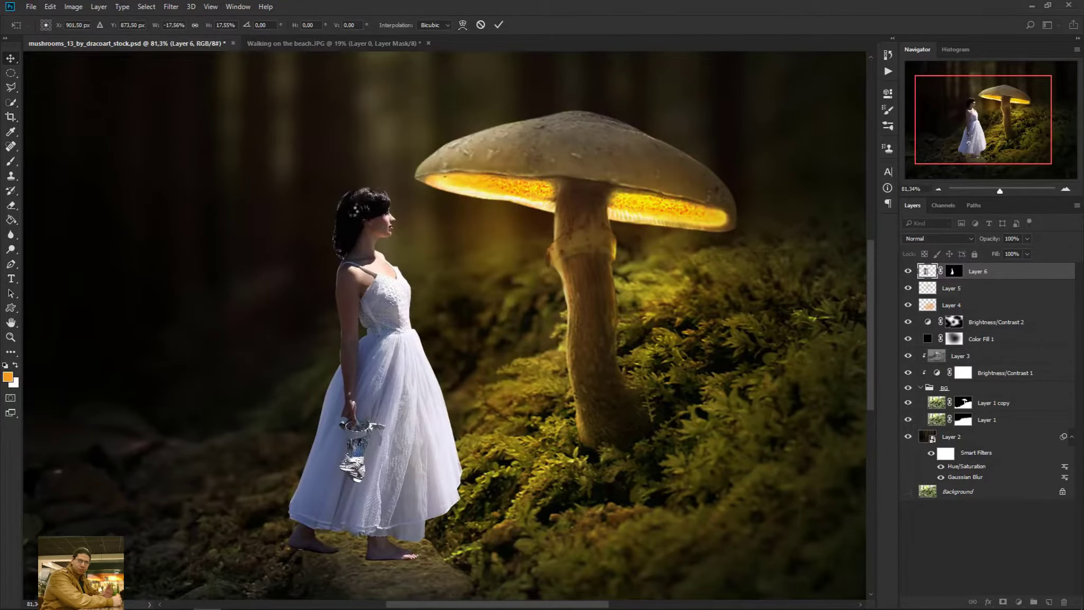
key("Return")
Open the woman's layer mask in Select and Mask and refine the back and crown of her hair with a size 20 Refine Edge Brush
scroll(317, 198, "up", 4)
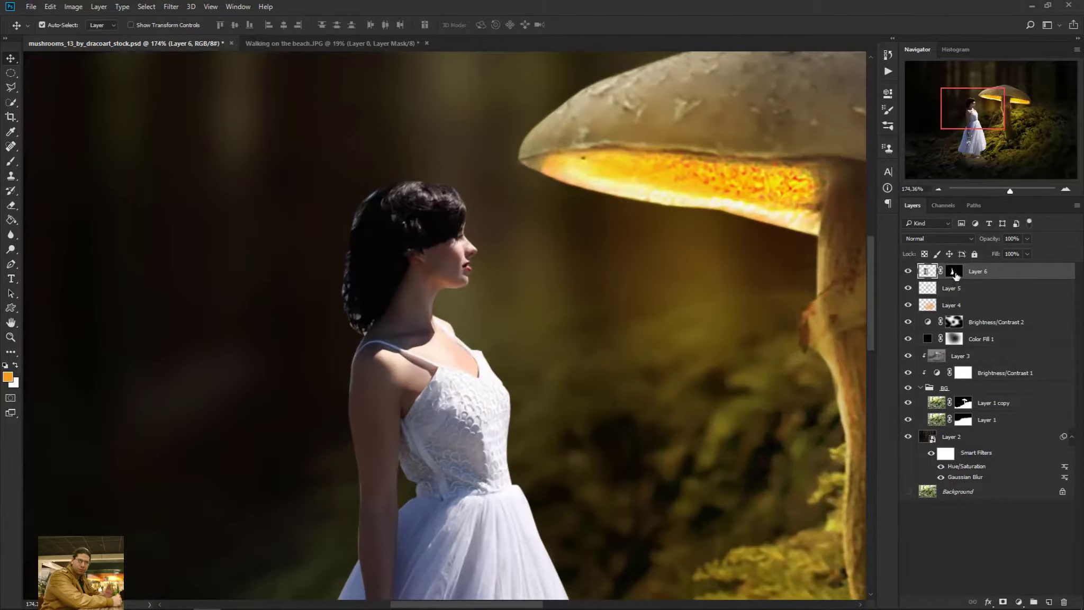
left_click(955, 272)
right_click(955, 272)
left_click(990, 368)
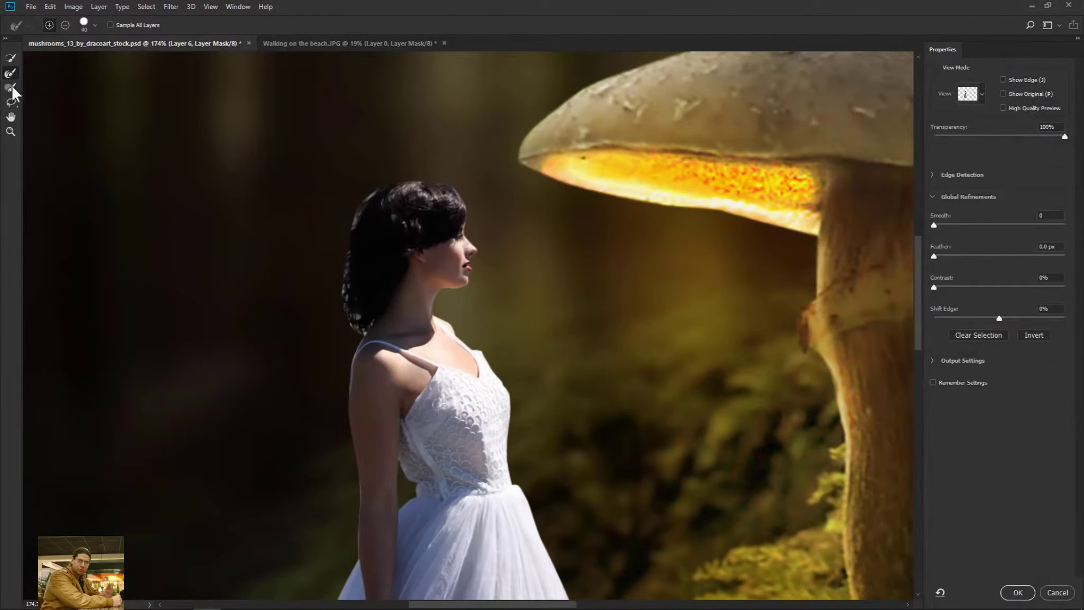
left_click(9, 74)
key("[")
mouse_move(386, 223)
left_mouse_down()
mouse_move(363, 211)
mouse_move(368, 182)
mouse_move(351, 223)
left_mouse_up()
left_click_drag(344, 288, 358, 324)
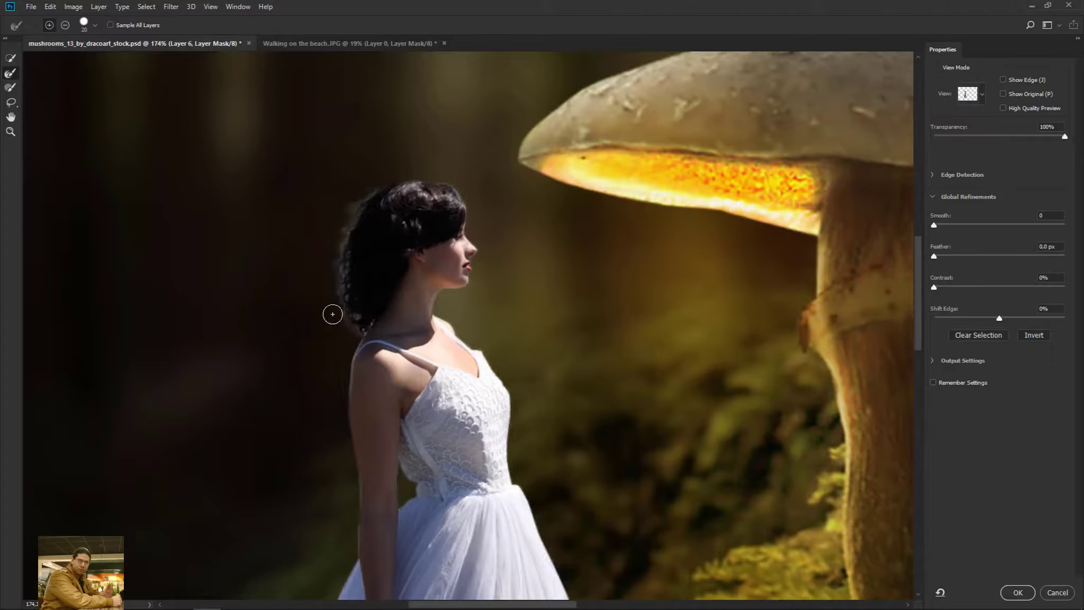
mouse_move(383, 187)
left_mouse_down()
mouse_move(435, 183)
mouse_move(470, 207)
left_mouse_up()
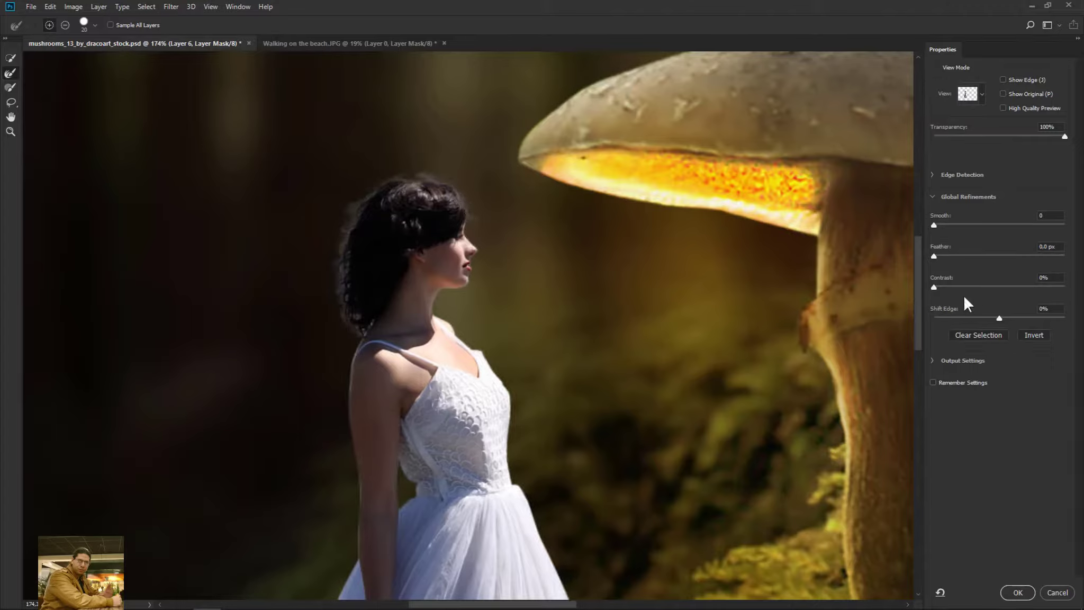
Set Shift Edge to -35%, Radius to 3 px and Smooth to 2, and output the refined edge to the layer mask
left_click_drag(989, 316, 982, 319)
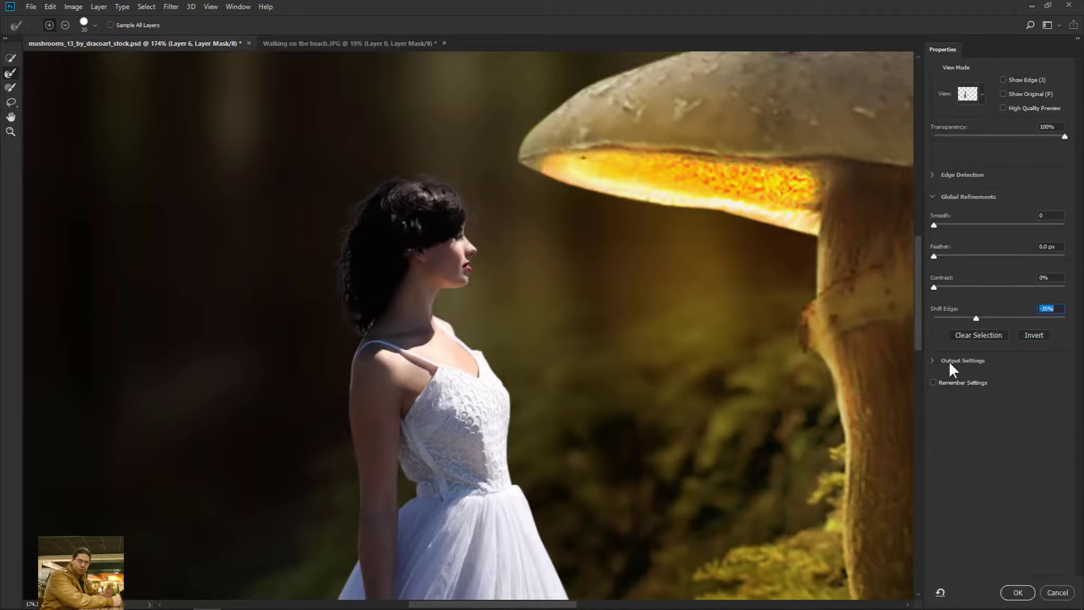
left_click(932, 361)
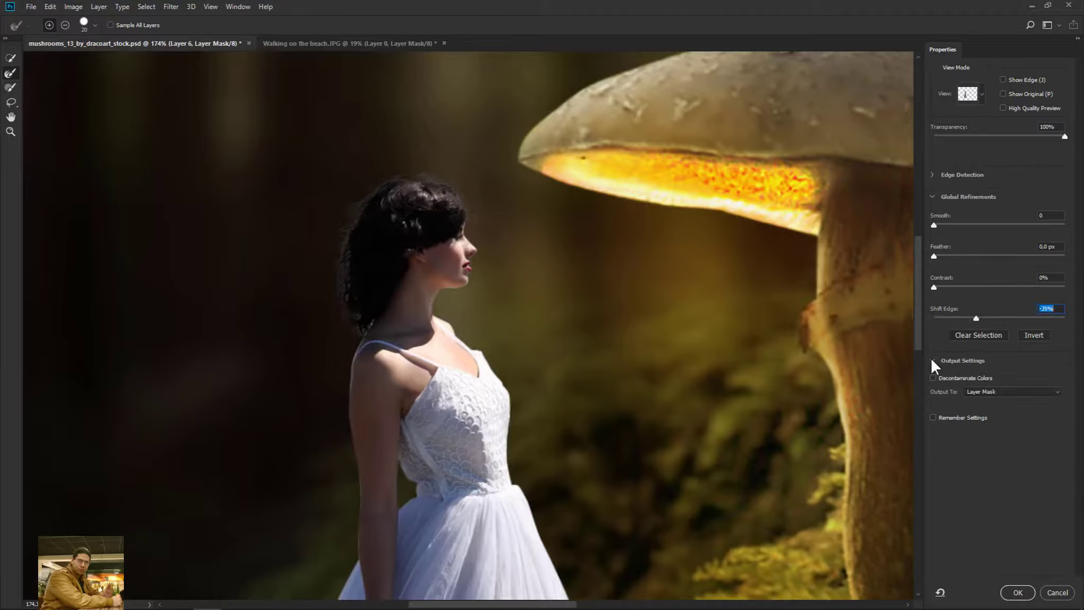
left_click(933, 178)
left_click_drag(946, 203, 967, 206)
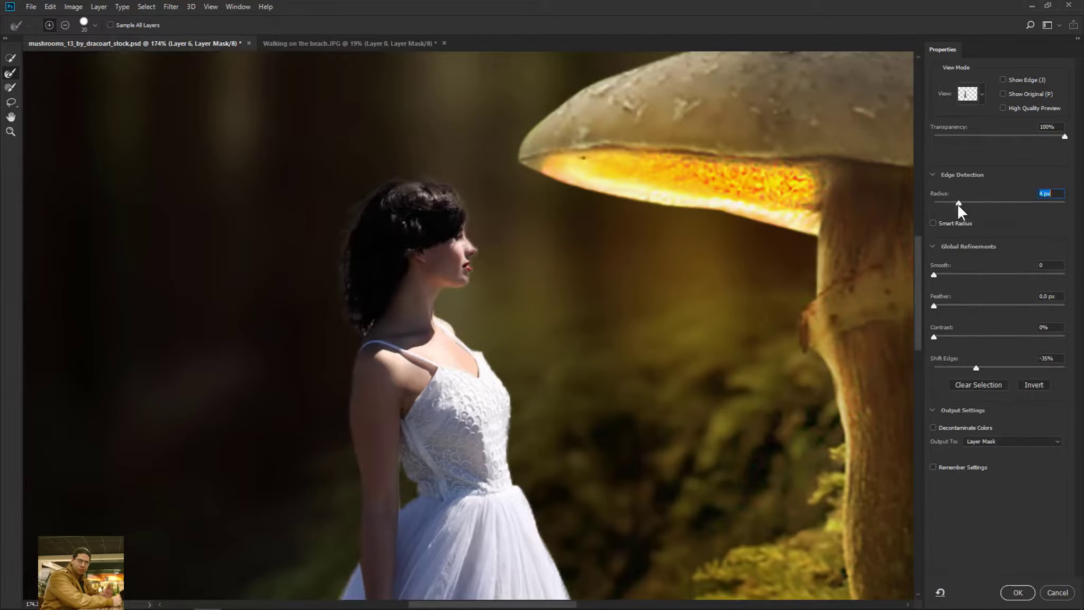
left_click(956, 205)
left_click_drag(934, 274, 937, 274)
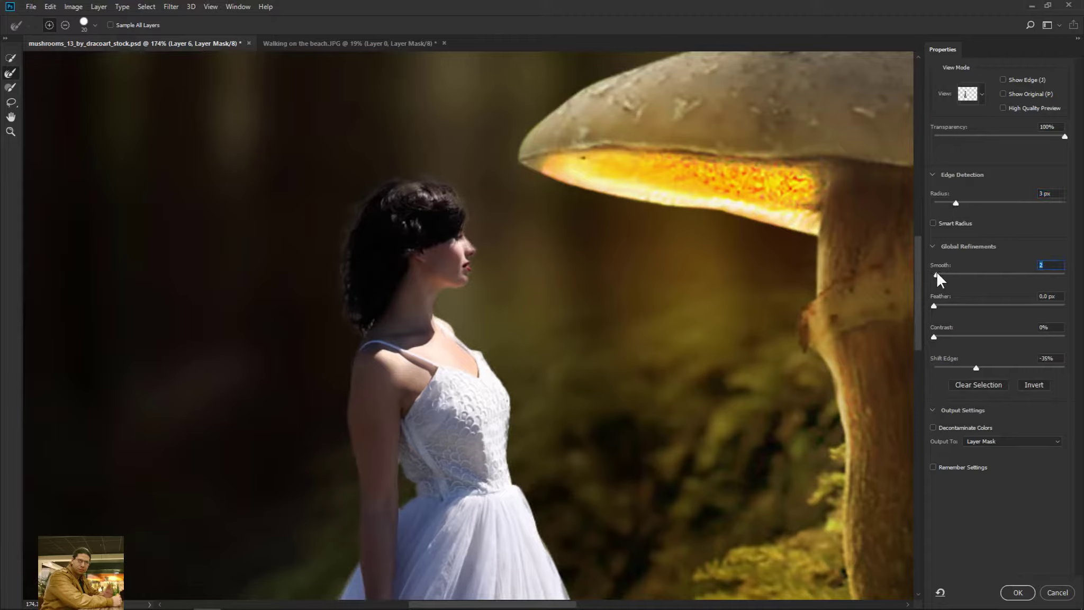
left_click(1018, 592)
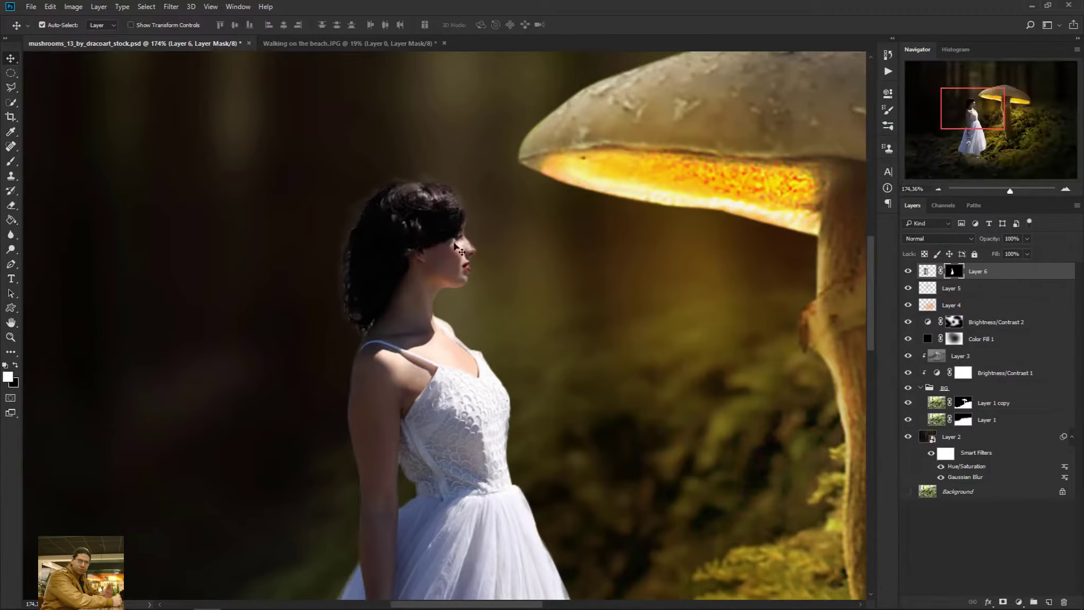
Paint the halo behind the woman's hair out of the mask in black with a size 30 brush at 100% opacity
key("ctrl+0")
scroll(412, 246, "up", 5)
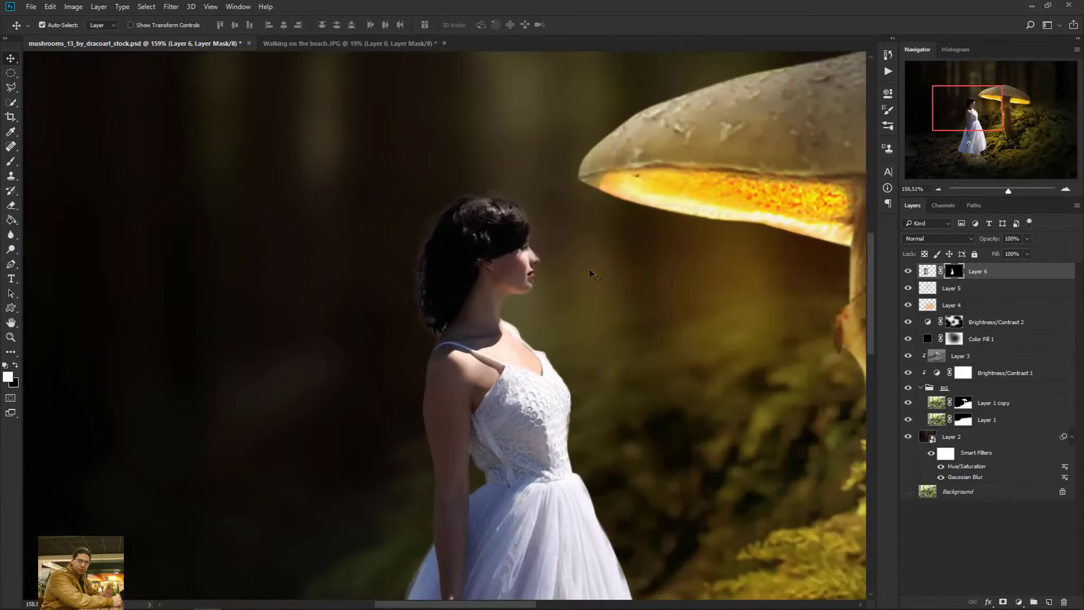
key("b")
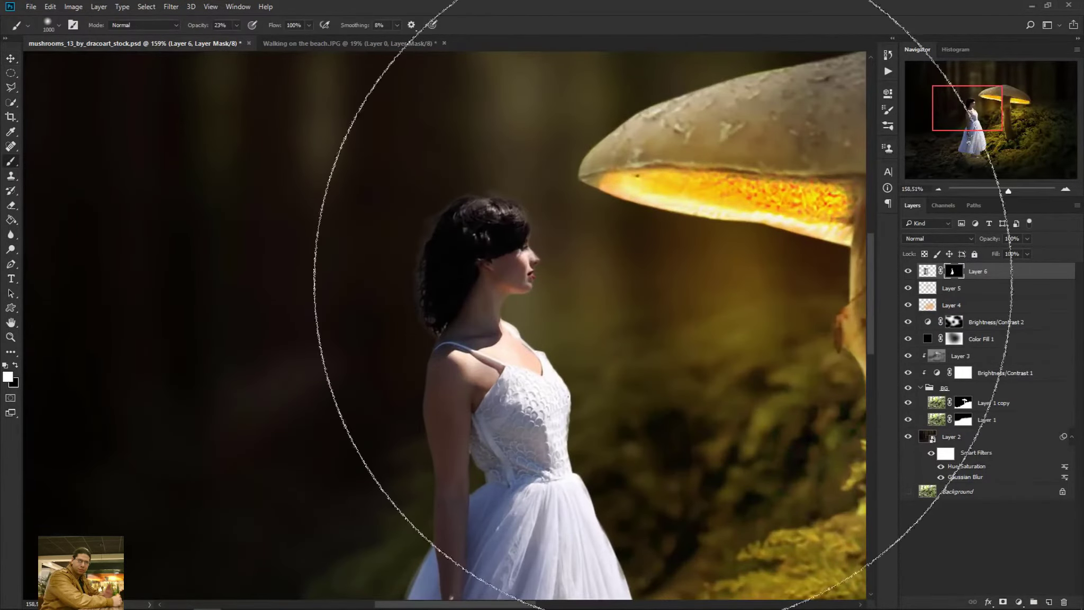
key("bracketleft")
key("bracketleft")
key("bracketleft")
key("bracketleft")
key("bracketleft")
key("bracketleft")
key("bracketleft")
key("bracketleft")
key("bracketleft")
key("bracketleft")
key("bracketleft")
key("bracketleft")
key("bracketleft")
key("bracketleft")
key("bracketleft")
scroll(408, 233, "up", 2)
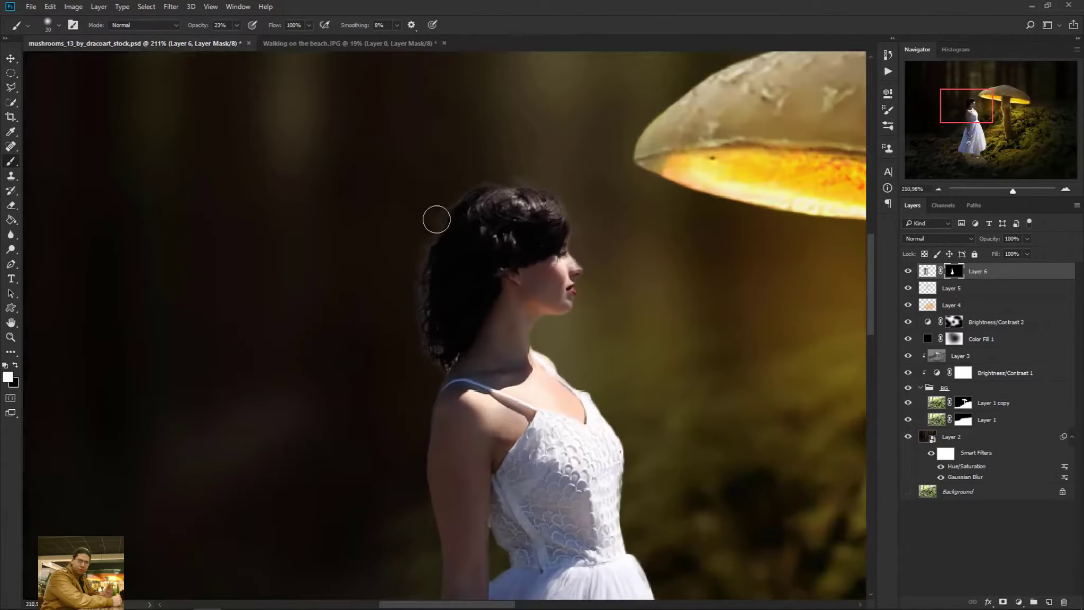
key("x")
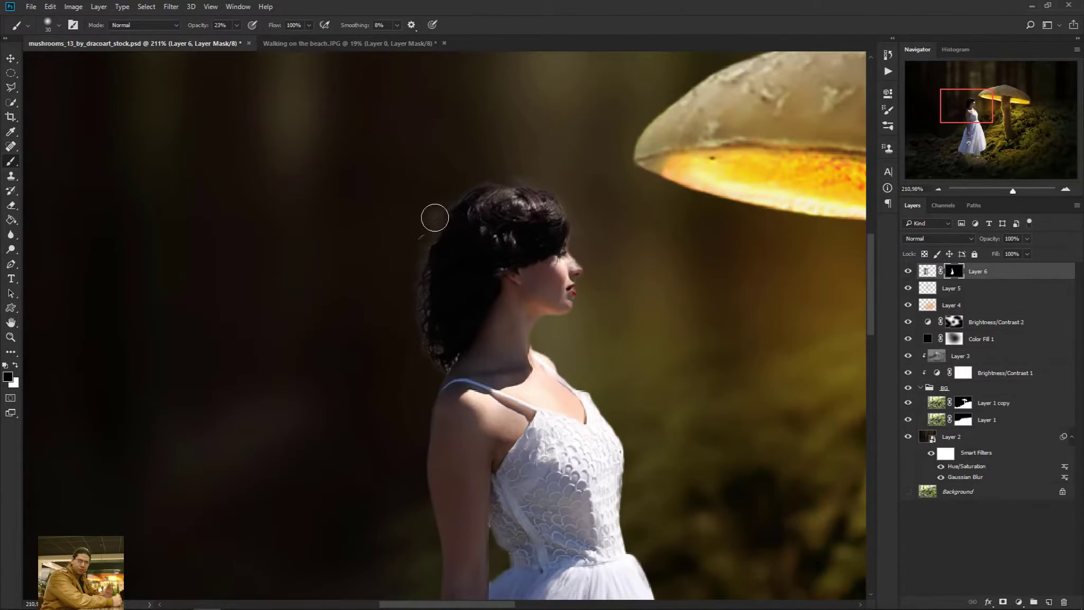
type("100")
key("Return")
left_click_drag(416, 246, 411, 344)
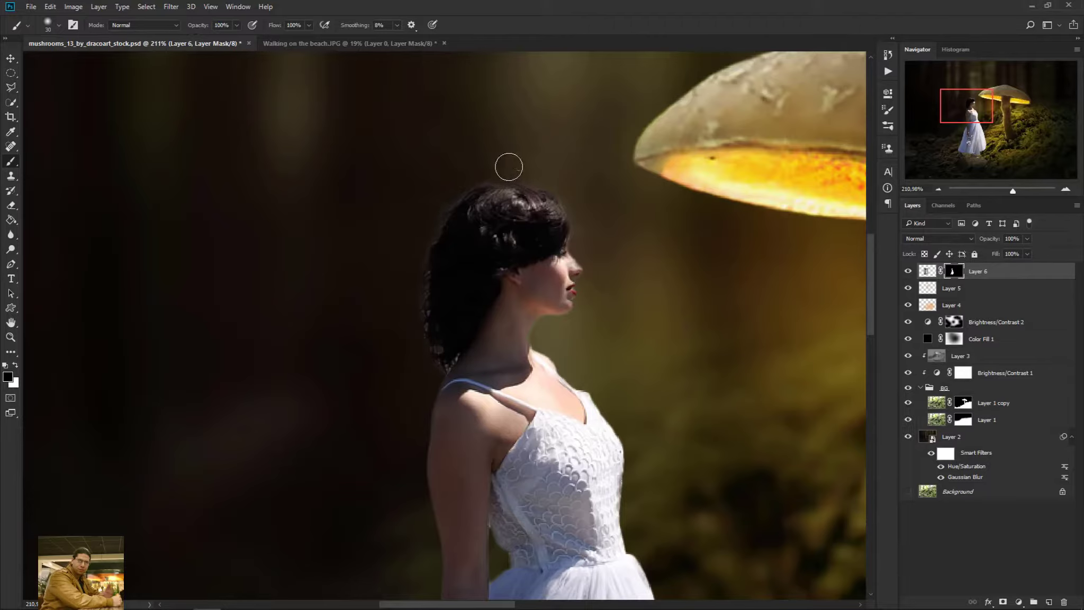
Scale the woman to about 60%, rotate her about -0.35° and stand her on the stone left of the mushroom
scroll(484, 313, "down", 2)
key("ctrl+0")
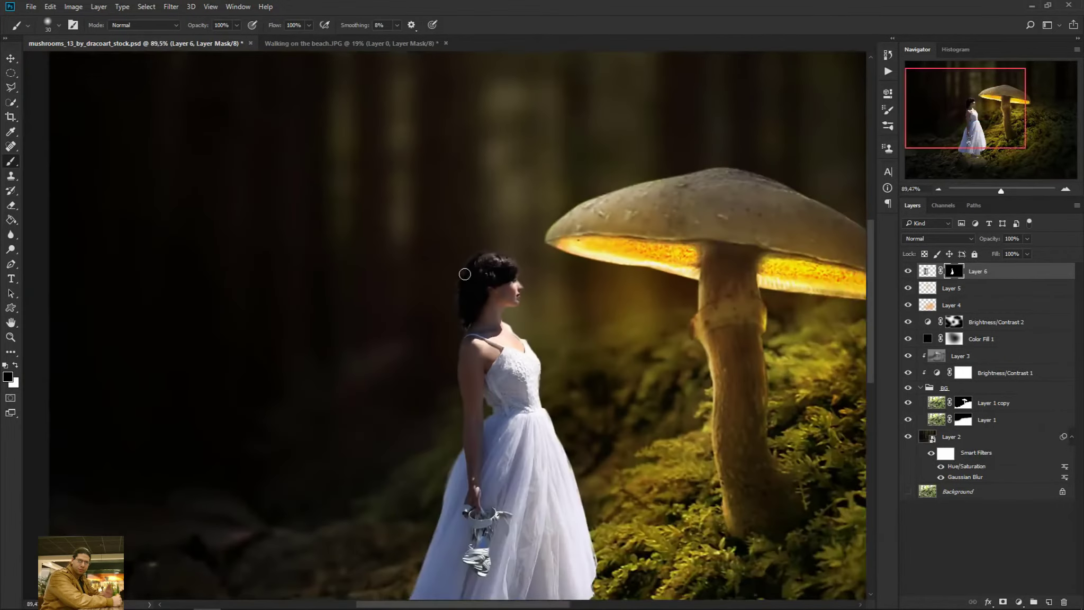
scroll(430, 262, "down", 1)
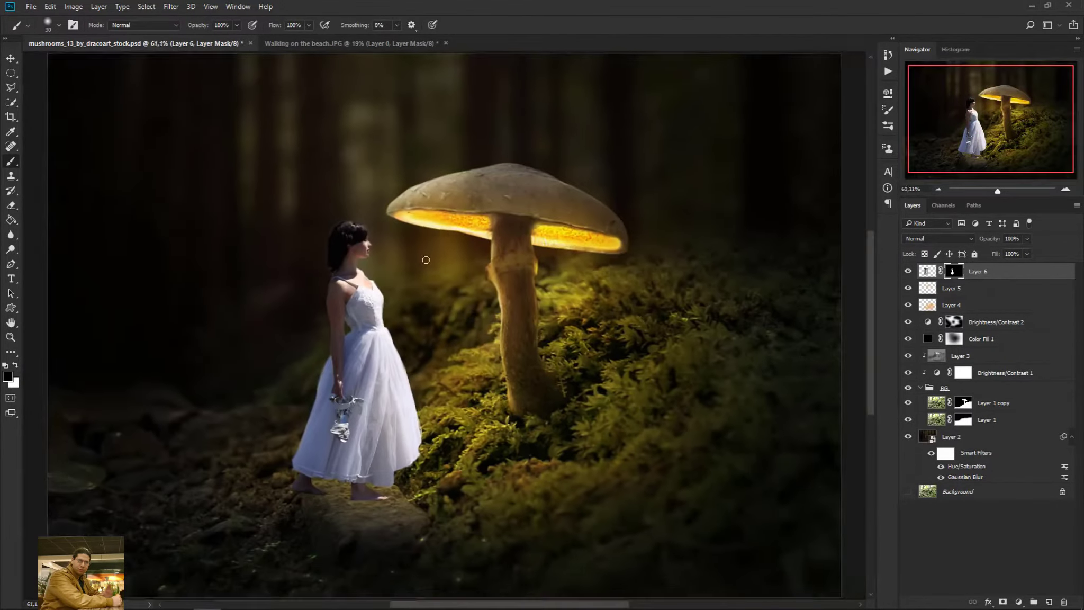
left_click(927, 271)
key("ctrl+t")
left_click_drag(460, 211, 393, 340)
left_click_drag(470, 345, 471, 343)
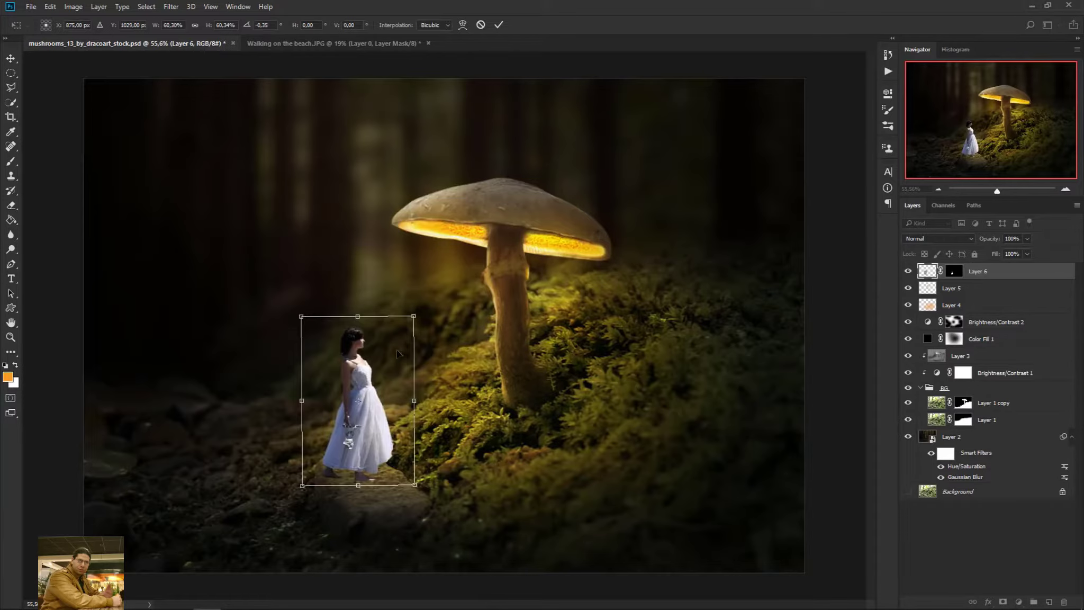
left_click_drag(399, 353, 400, 349)
scroll(442, 323, "down", 2)
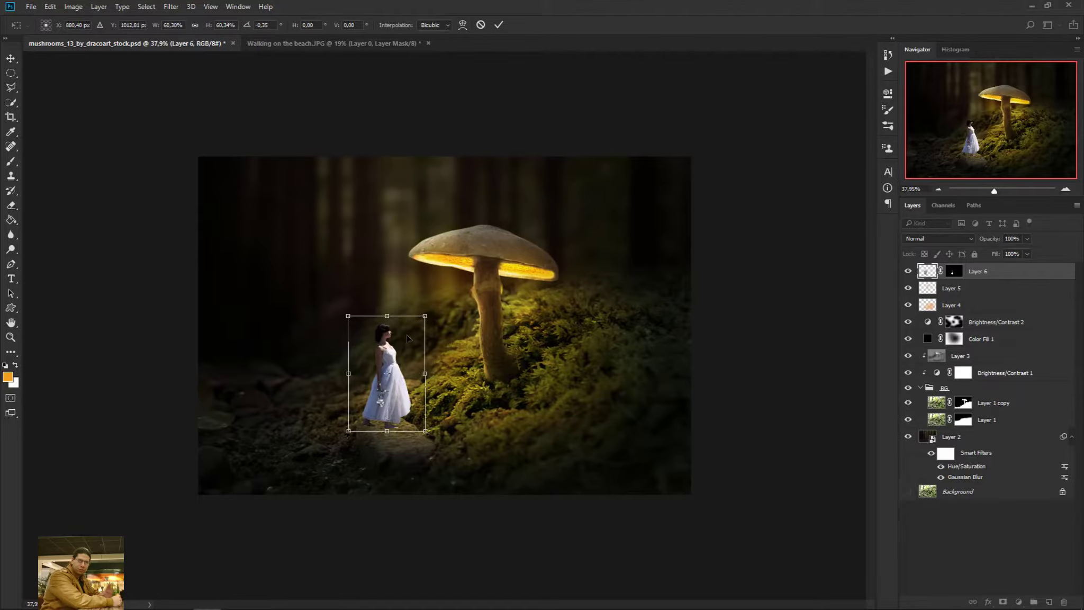
key("Return")
Rename the woman's layer as model
key("b")
scroll(553, 318, "down", 2)
scroll(529, 324, "up", 2)
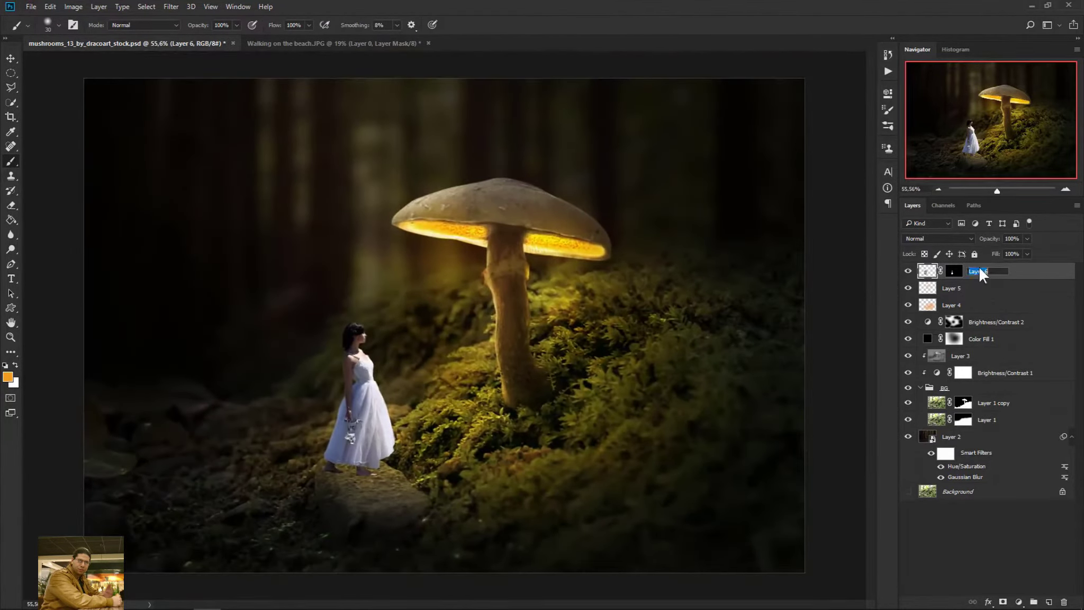
type("model")
key("Return")
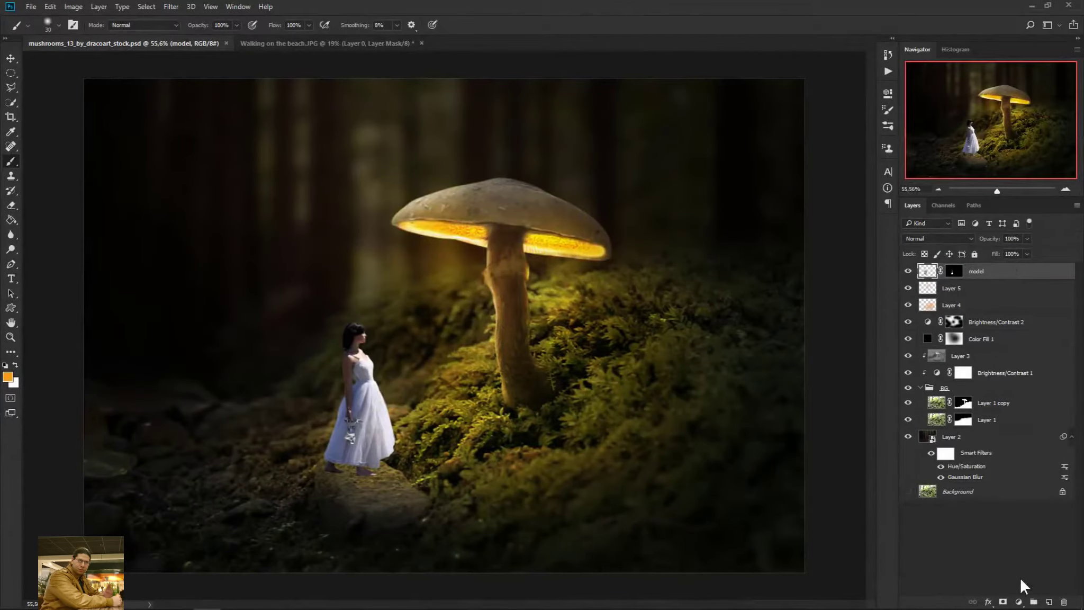
Add a Curves adjustment clipped to the model layer and lower its white point output below 160 to darken the woman
left_click(1019, 602)
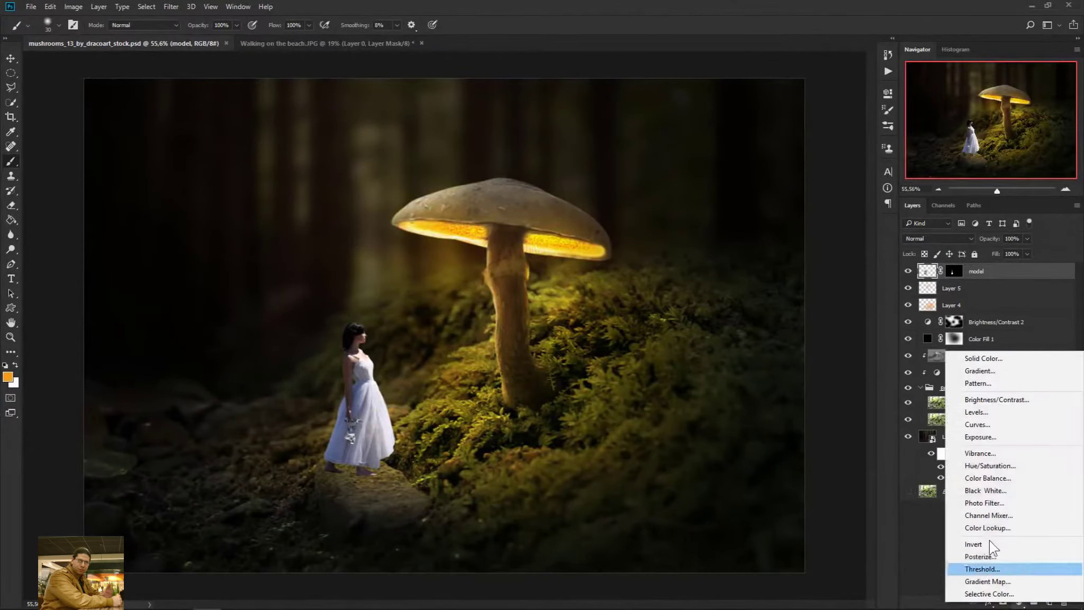
left_click(1022, 433)
left_click(791, 301)
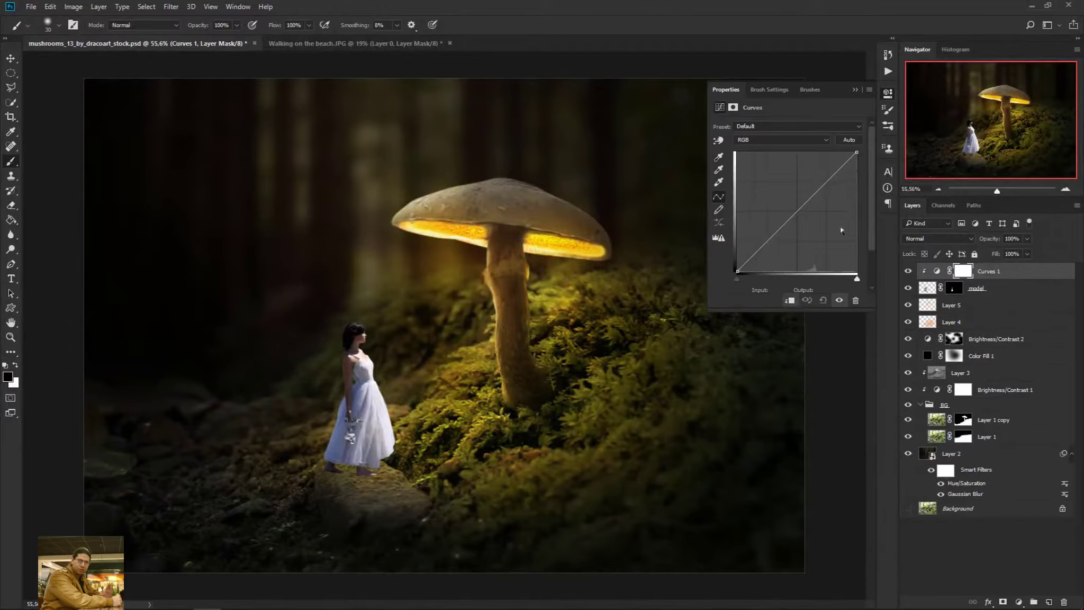
left_click_drag(858, 153, 860, 192)
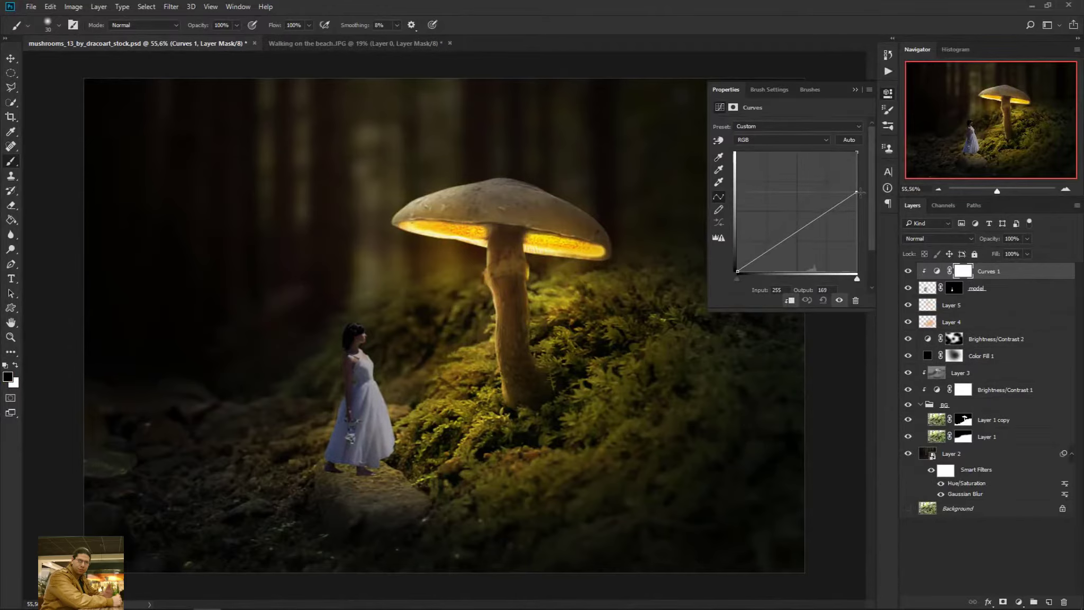
left_click_drag(860, 192, 862, 197)
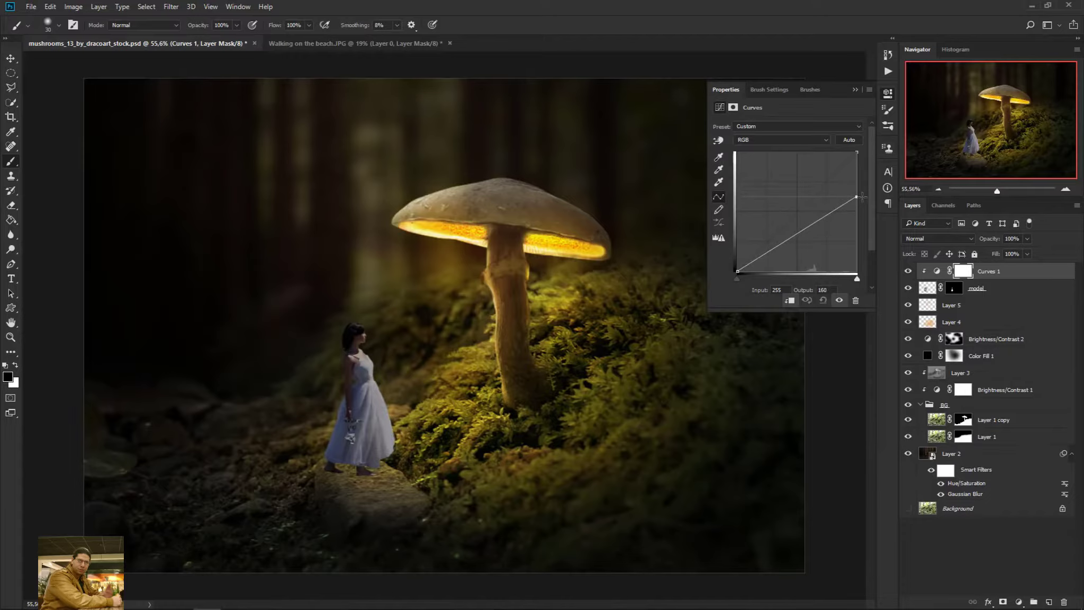
left_click_drag(862, 197, 866, 212)
left_click(888, 94)
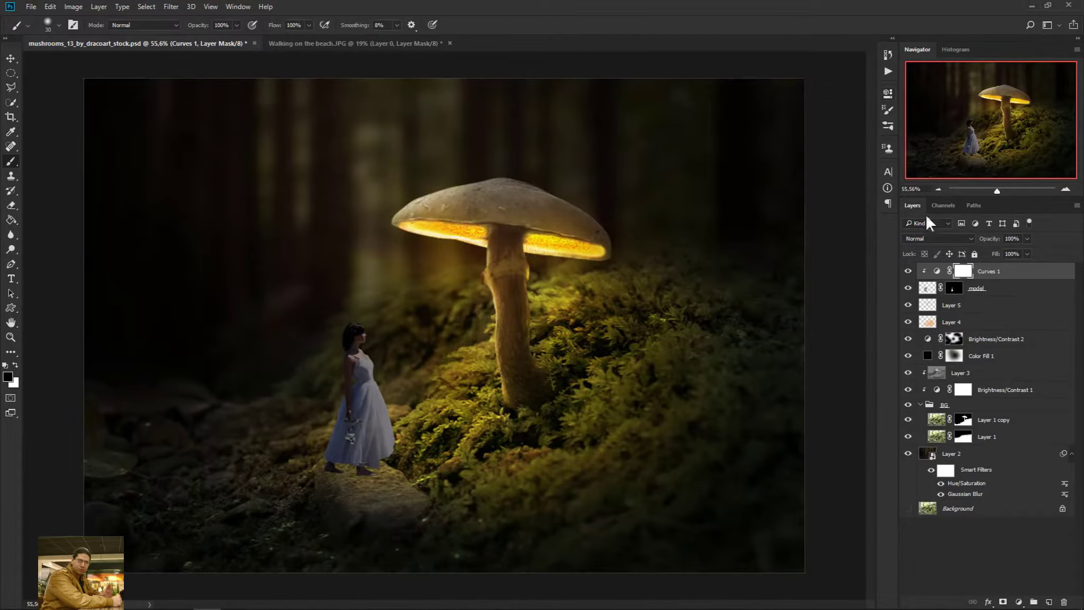
scroll(293, 399, "up", 5)
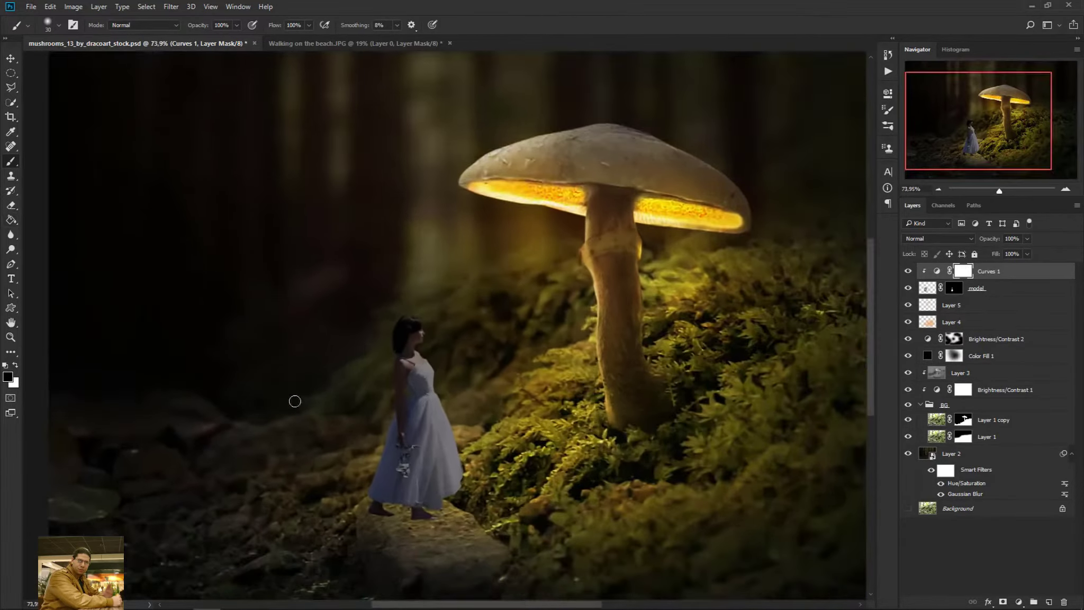
Paint black on the Curves mask with a size 30 brush at 100% opacity to bring back light on the woman's face and neck
left_click(14, 365)
scroll(503, 312, "up", 3)
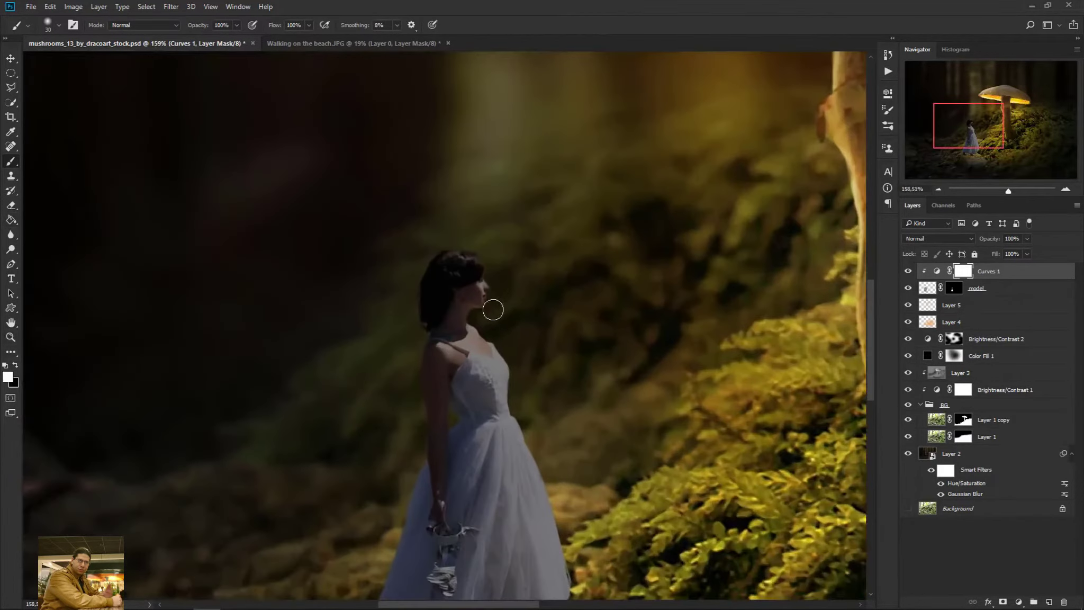
left_click(15, 366)
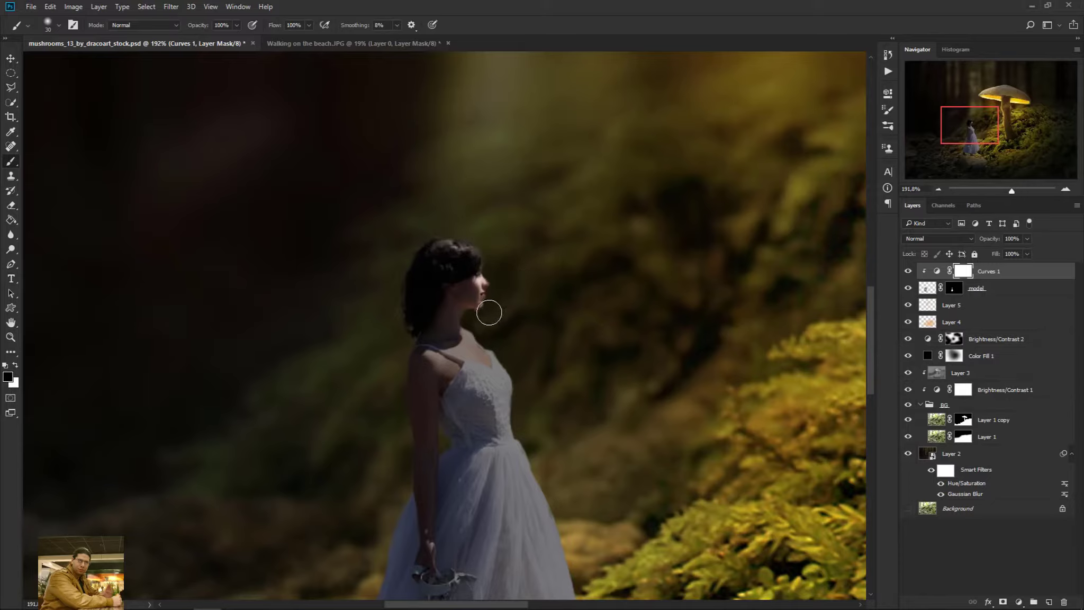
left_click_drag(475, 323, 476, 339)
Brighten the woman's chest and the front of her dress on the Curves mask with a size 70 black brush at 14% opacity
left_click_drag(199, 27, 197, 28)
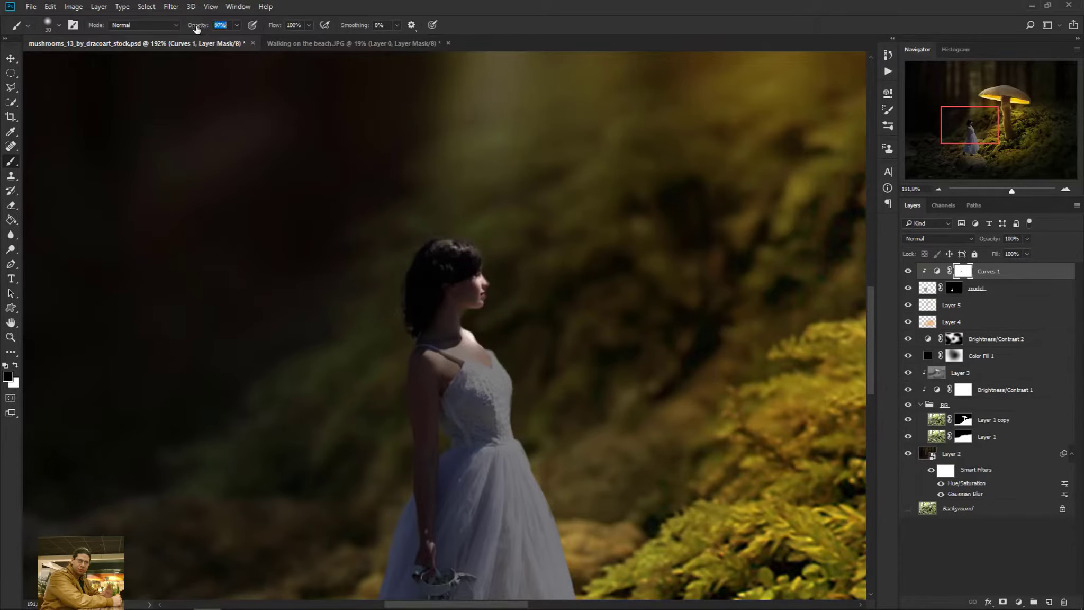
type("14")
key("Return")
key("bracketright")
key("bracketright")
key("bracketright")
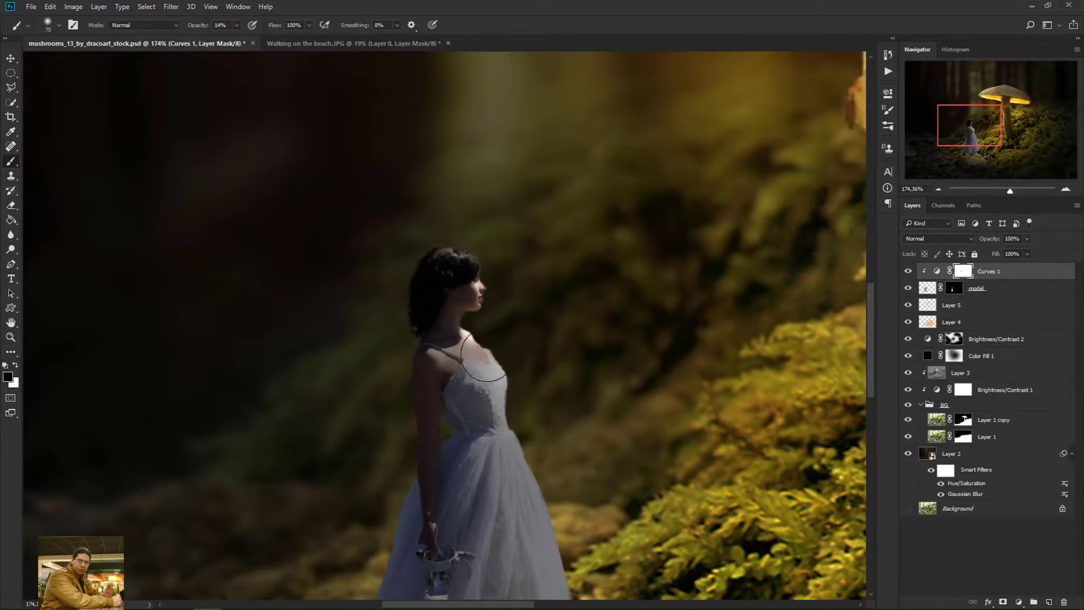
scroll(487, 334, "down", 3)
mouse_move(483, 332)
left_mouse_down()
mouse_move(511, 370)
mouse_move(555, 512)
left_mouse_up()
scroll(540, 371, "down", 4)
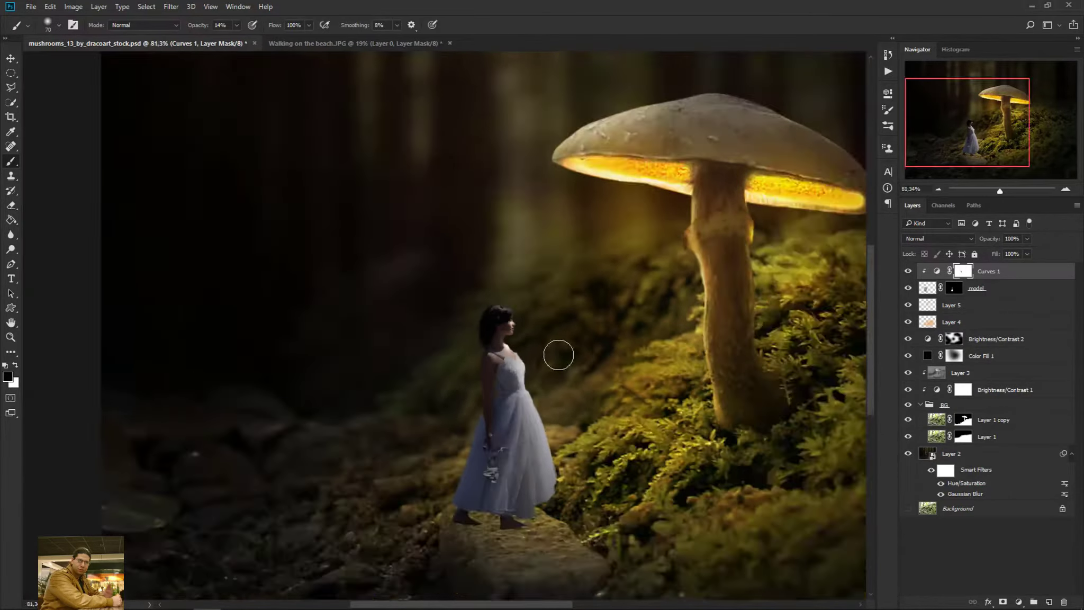
Mask more of the Curves darkening off the mushroom-facing side of the skirt and compare with the adjustment hidden and shown
scroll(348, 333, "up", 2)
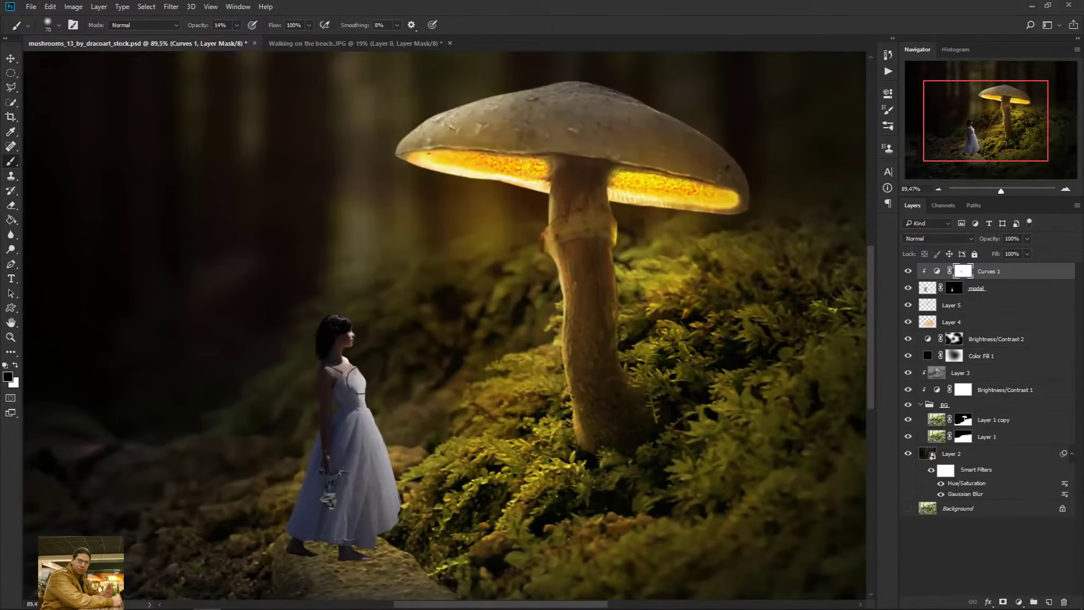
mouse_move(415, 426)
left_mouse_down()
mouse_move(378, 420)
mouse_move(397, 481)
mouse_move(391, 518)
mouse_move(387, 488)
mouse_move(397, 544)
mouse_move(367, 539)
mouse_move(328, 492)
left_mouse_up()
mouse_move(375, 456)
left_mouse_down()
mouse_move(323, 499)
mouse_move(409, 494)
left_mouse_up()
scroll(406, 394, "up", 2)
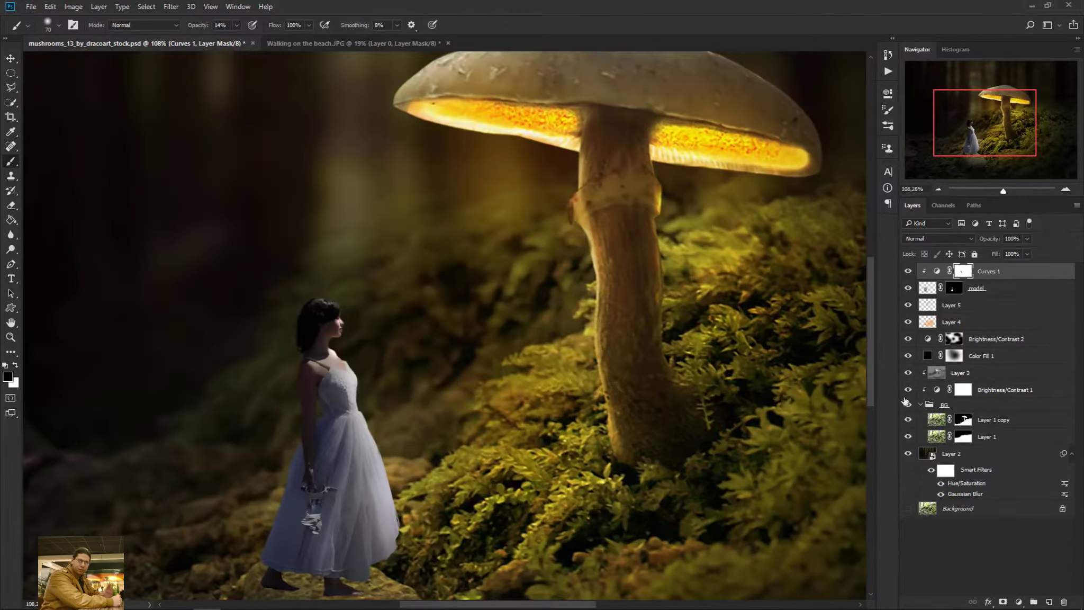
left_click(909, 272)
left_click(909, 272)
Add a Color Balance adjustment clipped to the model layer with midtones at +12 on Cyan/Red and -23 on Yellow/Blue
left_click(1019, 602)
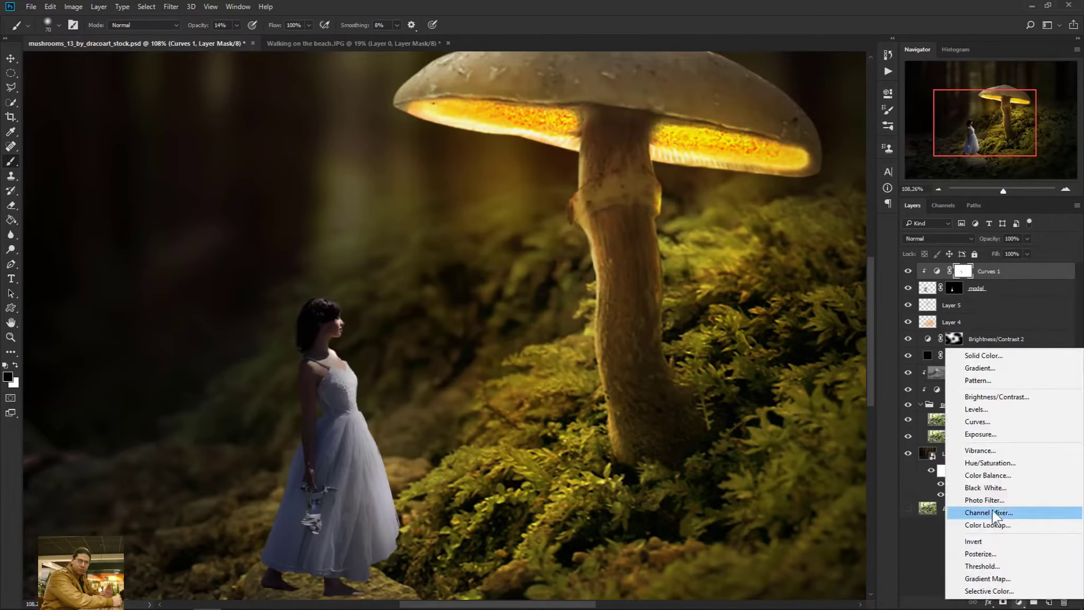
left_click(1039, 478)
left_click(765, 189)
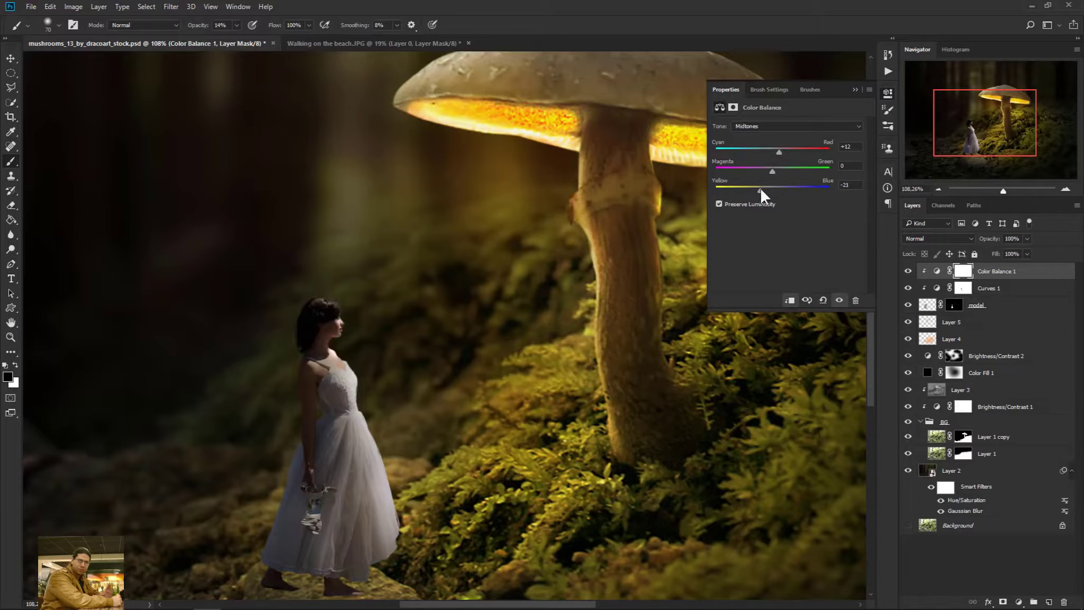
left_click(855, 90)
scroll(358, 373, "down", 5)
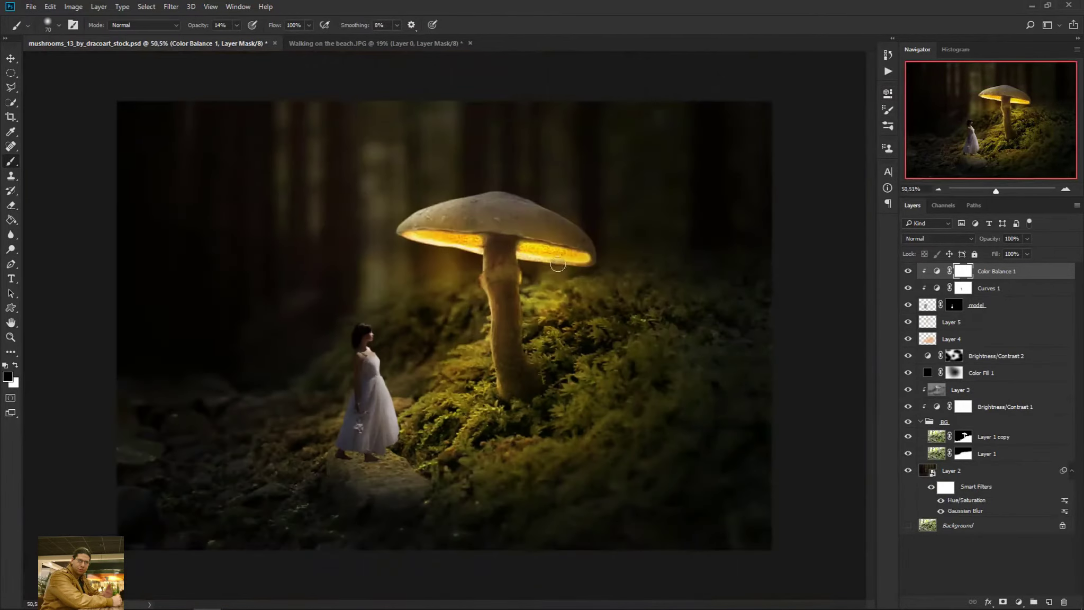
scroll(358, 372, "up", 2)
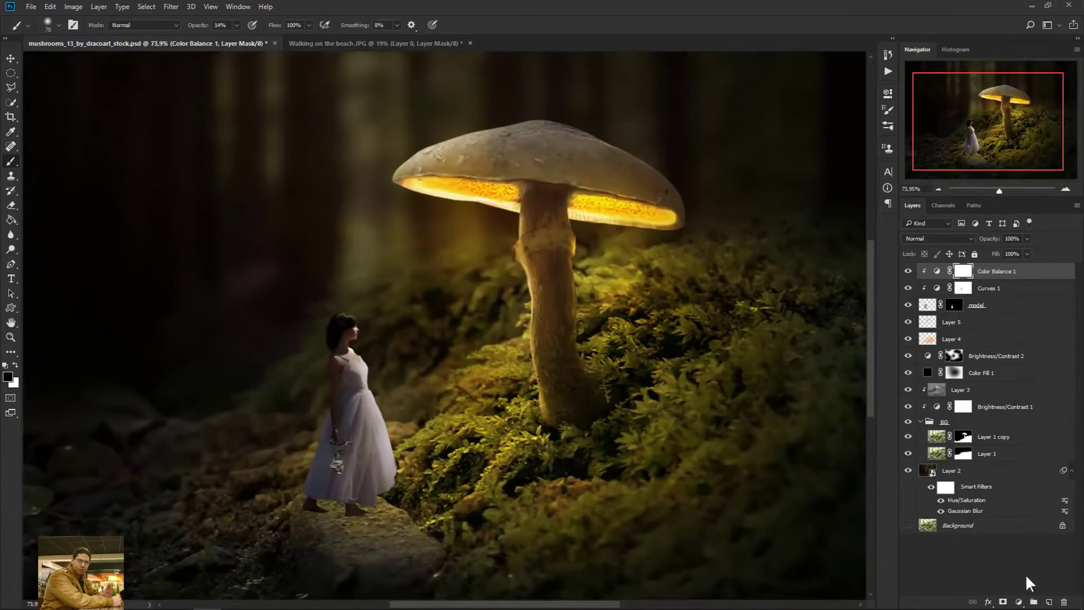
Add a new empty layer above the Color Balance adjustment and clip it to the model layer
left_click(1048, 604)
right_click(978, 275)
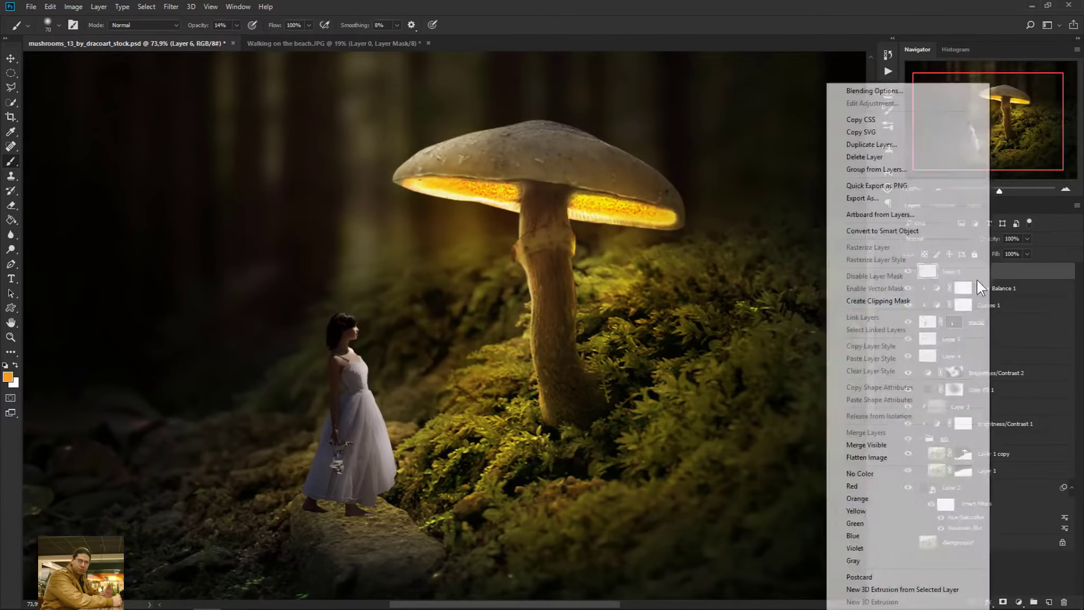
left_click(917, 298)
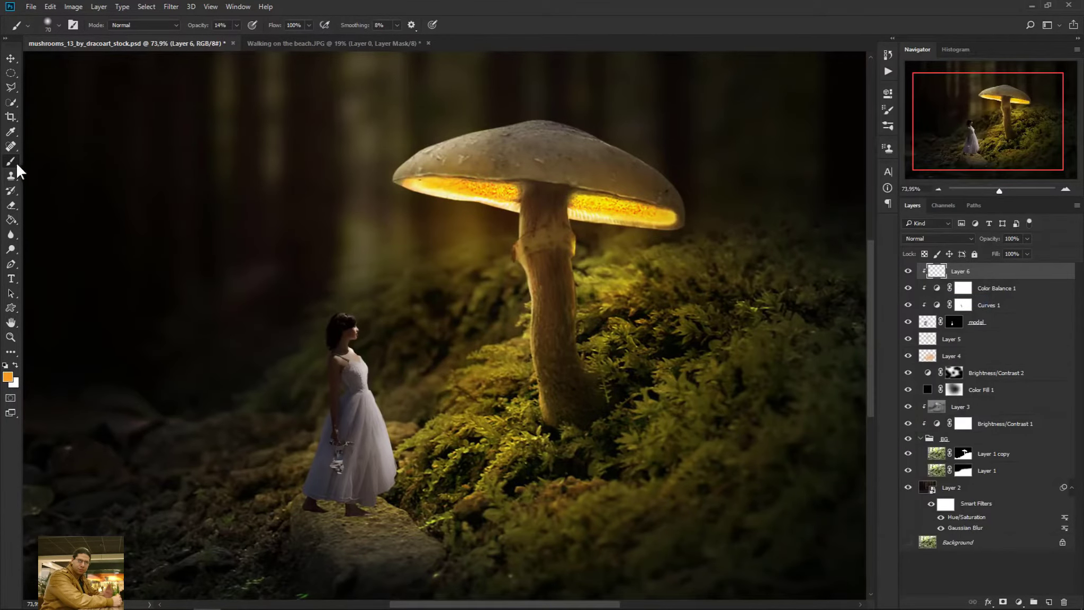
Set the foreground colour to a saturated yellow-orange, #f0a505
left_click(16, 366)
left_click(8, 377)
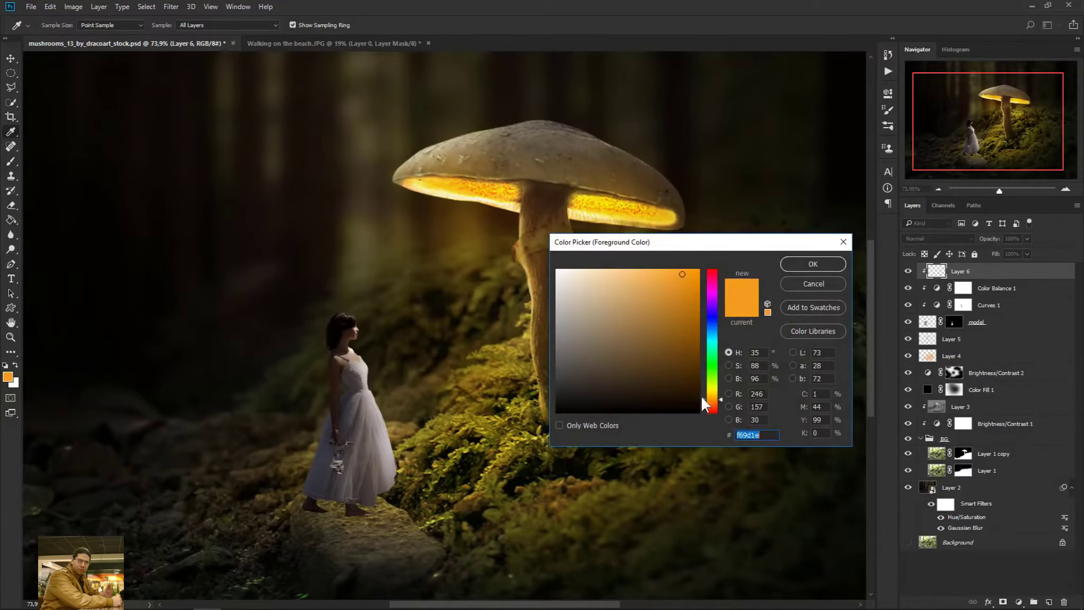
left_click(709, 397)
left_click_drag(693, 317, 699, 273)
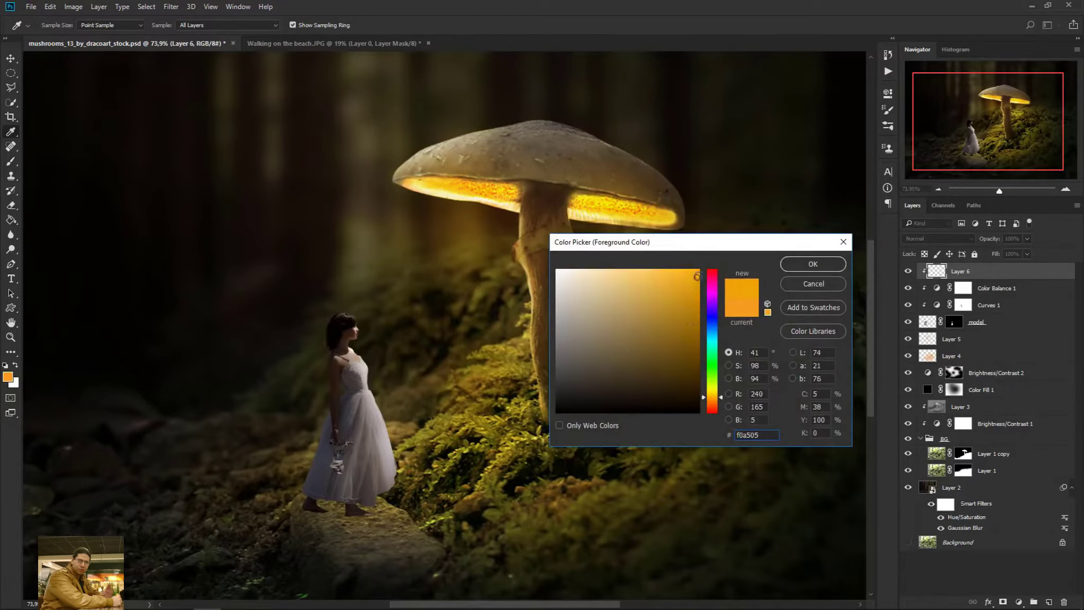
left_click(787, 271)
Paint orange light along the dress's mushroom-facing edge with a size 125 brush at 100% opacity and set the layer's blend mode to Overlay
scroll(394, 322, "up", 3)
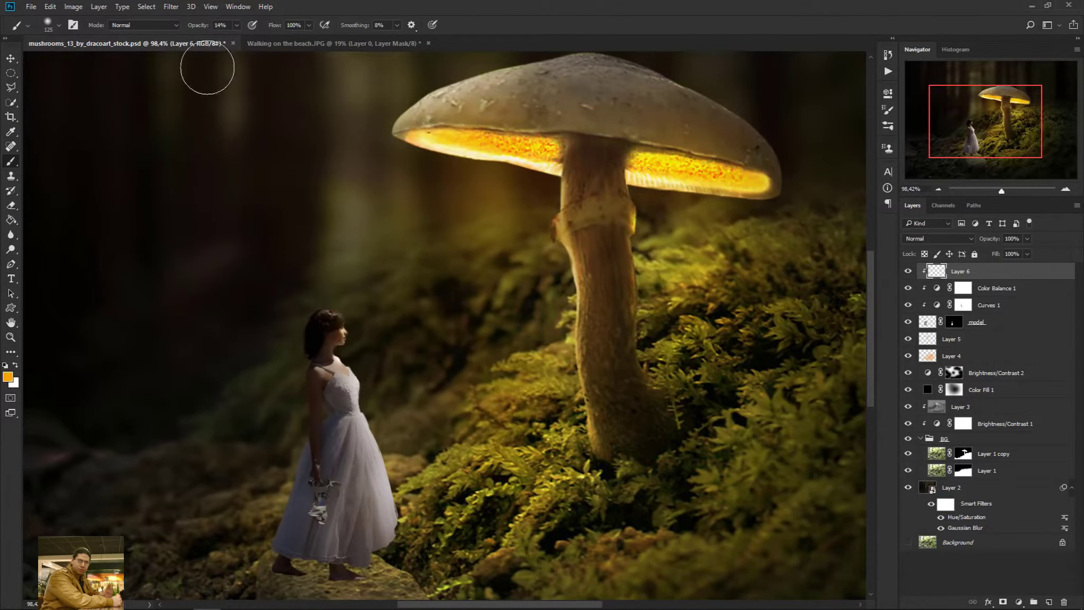
left_click_drag(203, 27, 222, 25)
left_click_drag(363, 310, 370, 343)
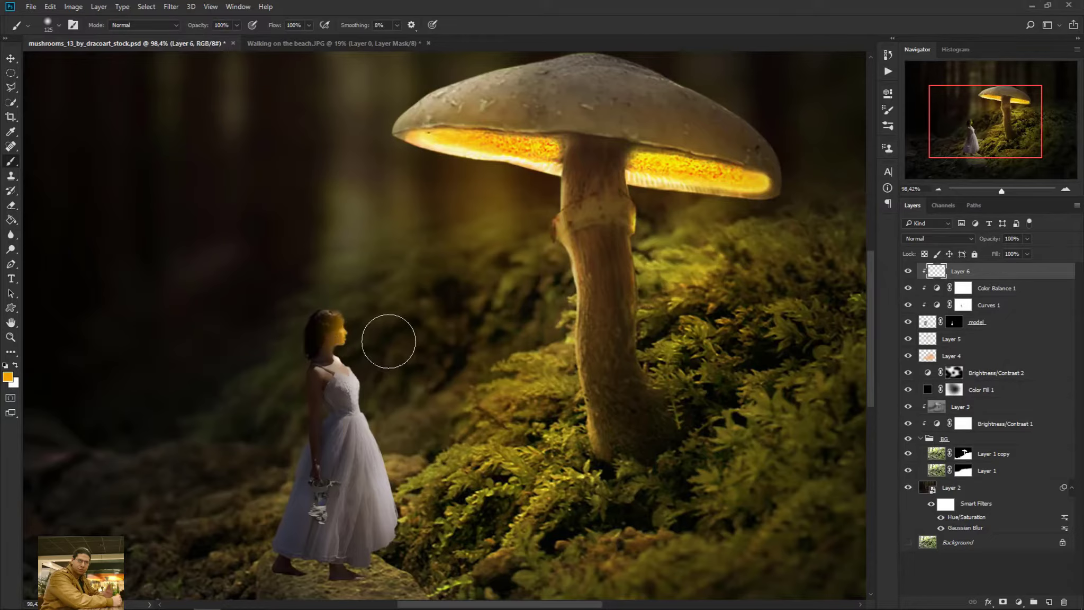
key("ctrl+z")
mouse_move(397, 399)
left_mouse_down()
mouse_move(404, 458)
mouse_move(429, 499)
left_mouse_up()
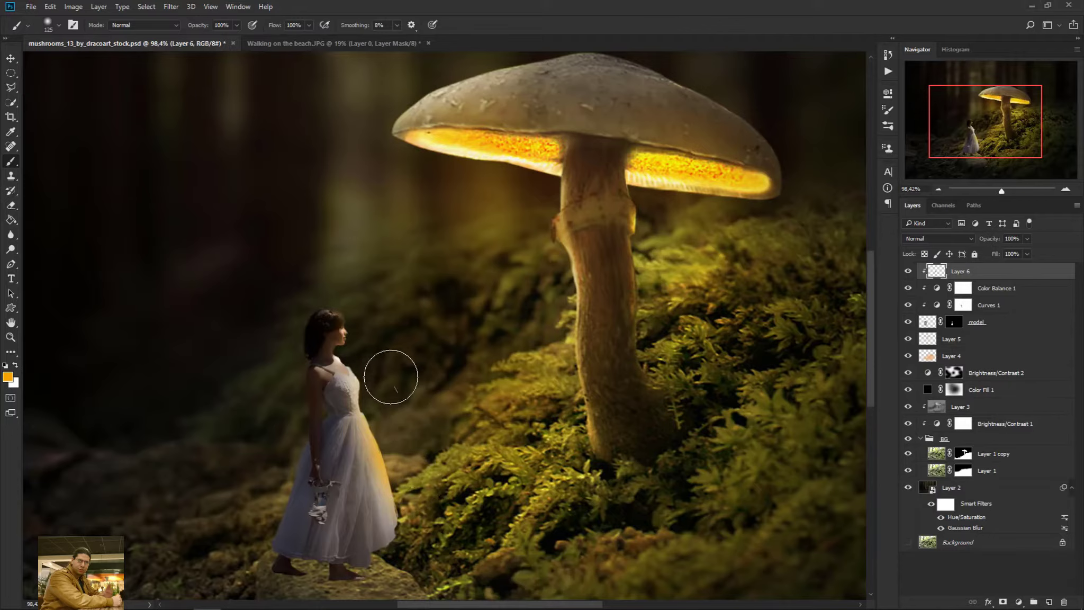
left_click(922, 241)
left_click(933, 348)
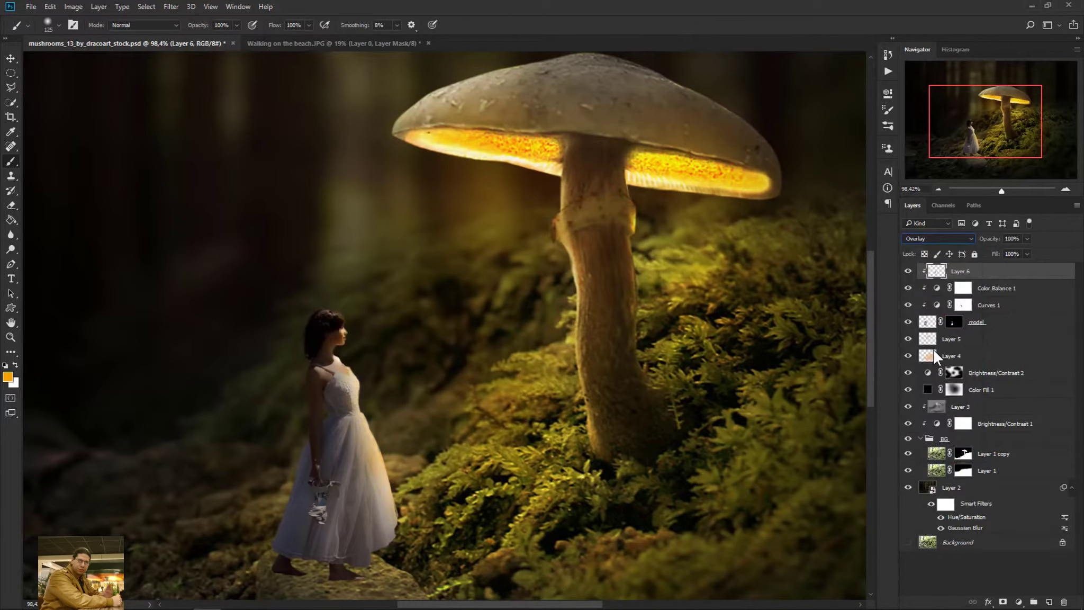
mouse_move(404, 459)
left_mouse_down()
mouse_move(414, 537)
mouse_move(437, 485)
left_mouse_up()
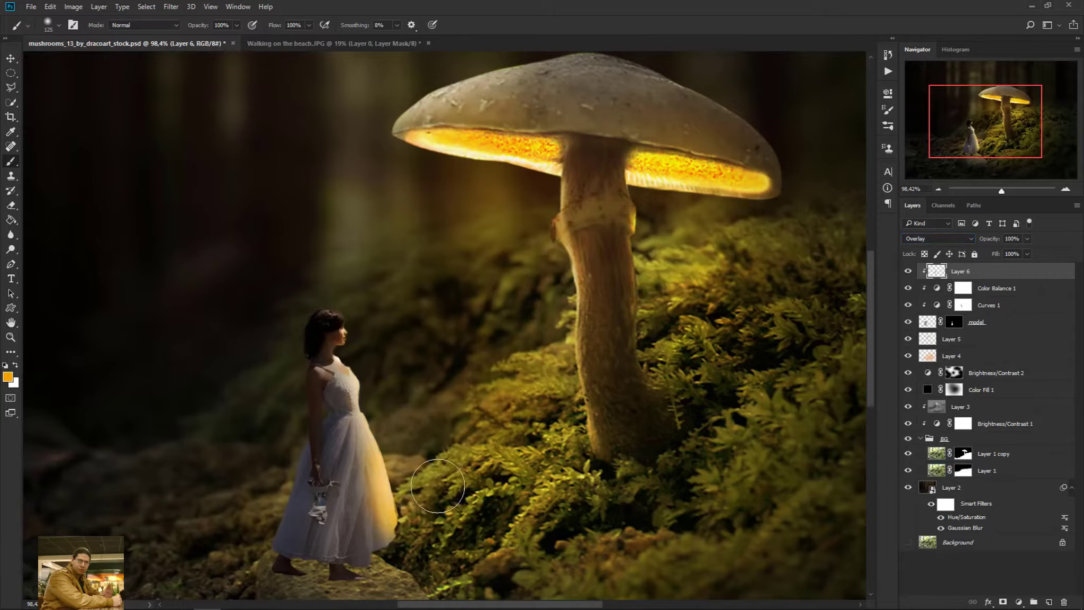
key("ctrl+z")
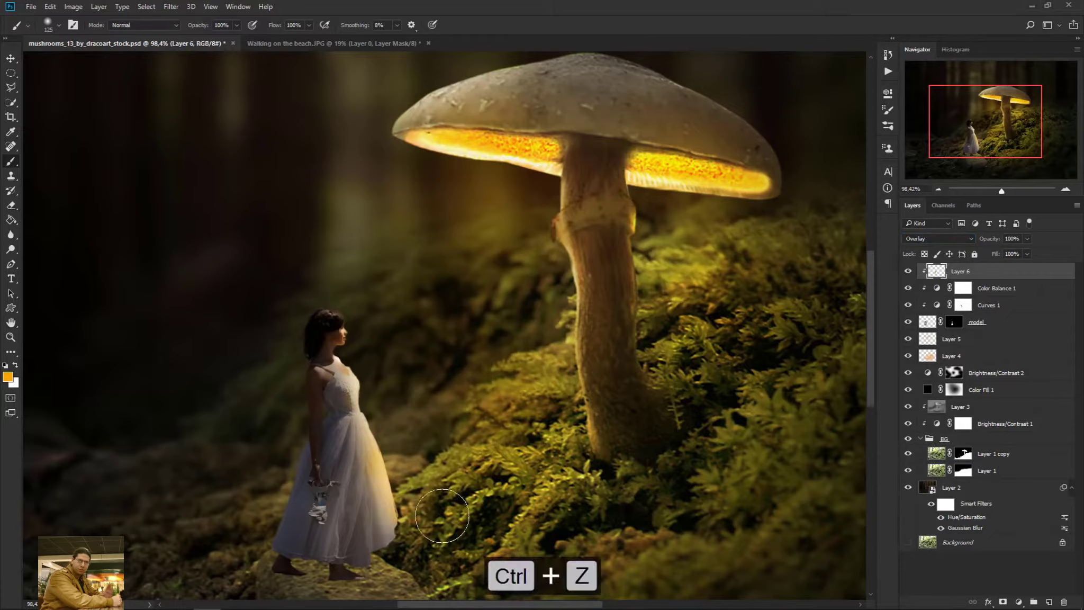
Erase the excess orange light from the dress with the Eraser at 100% opacity, using brush sizes 80 and 125
left_click(11, 205)
key("bracketleft")
key("bracketleft")
key("bracketleft")
key("bracketleft")
key("bracketleft")
key("bracketleft")
key("bracketleft")
key("bracketleft")
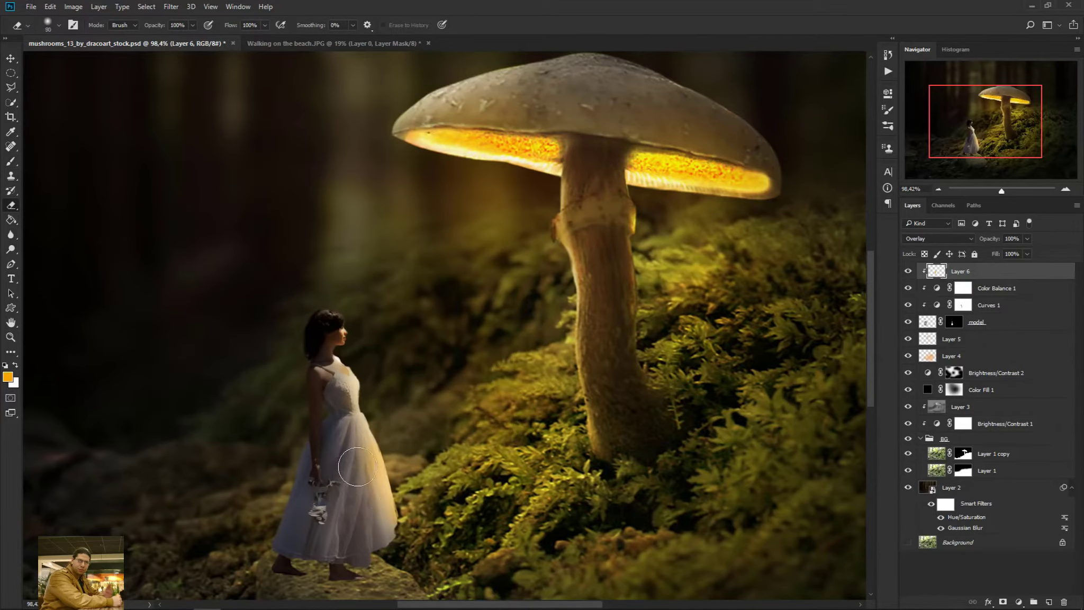
key("bracketright")
key("bracketright")
key("bracketright")
key("bracketright")
key("bracketright")
key("bracketright")
key("bracketright")
key("bracketright")
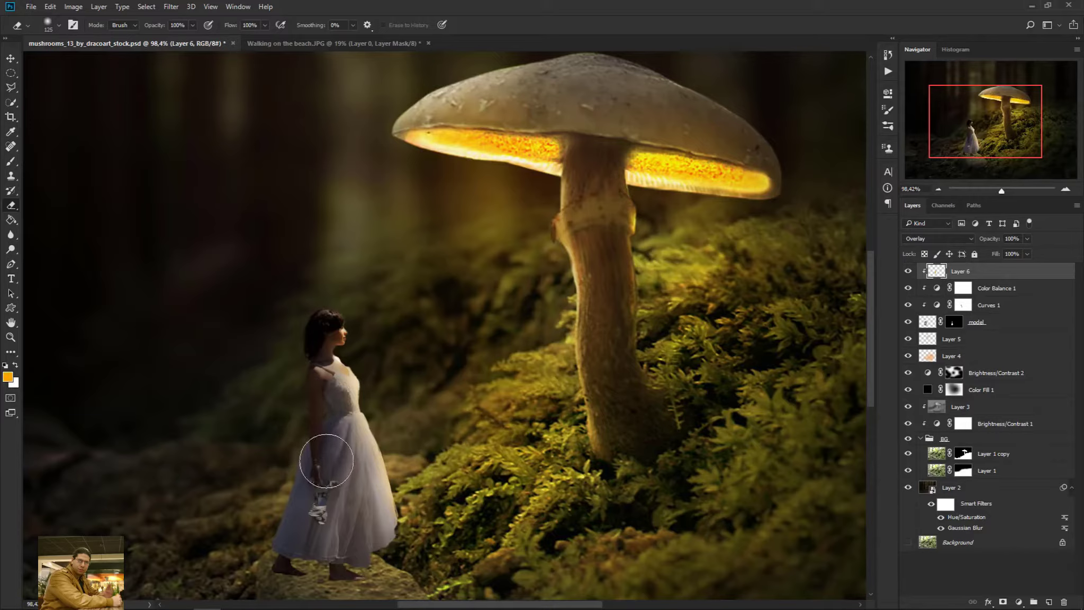
Compare the woman with the orange light layer hidden and shown, and examine how she blends into the whole scene
left_click(908, 271)
left_click(908, 271)
scroll(636, 351, "down", 3)
scroll(650, 347, "down", 1)
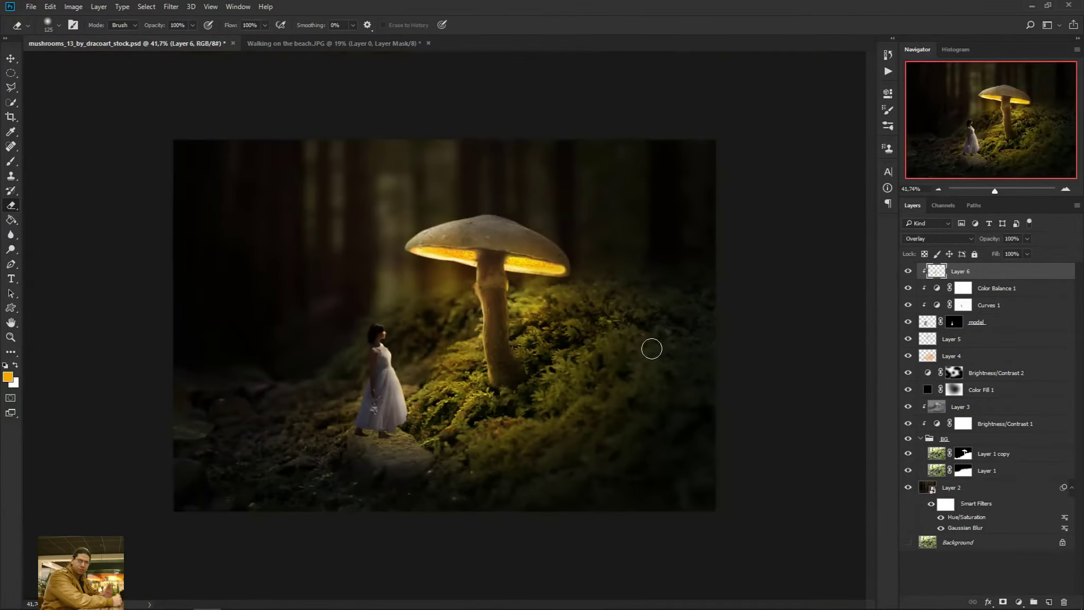
scroll(652, 349, "down", 1)
scroll(392, 339, "up", 2)
scroll(360, 319, "up", 2)
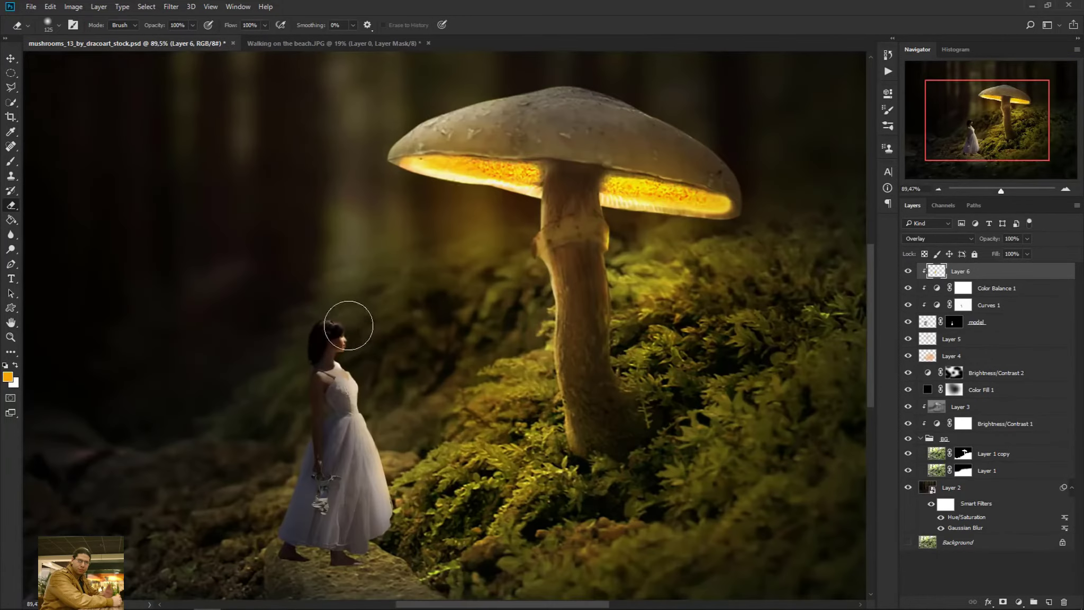
scroll(451, 405, "down", 4)
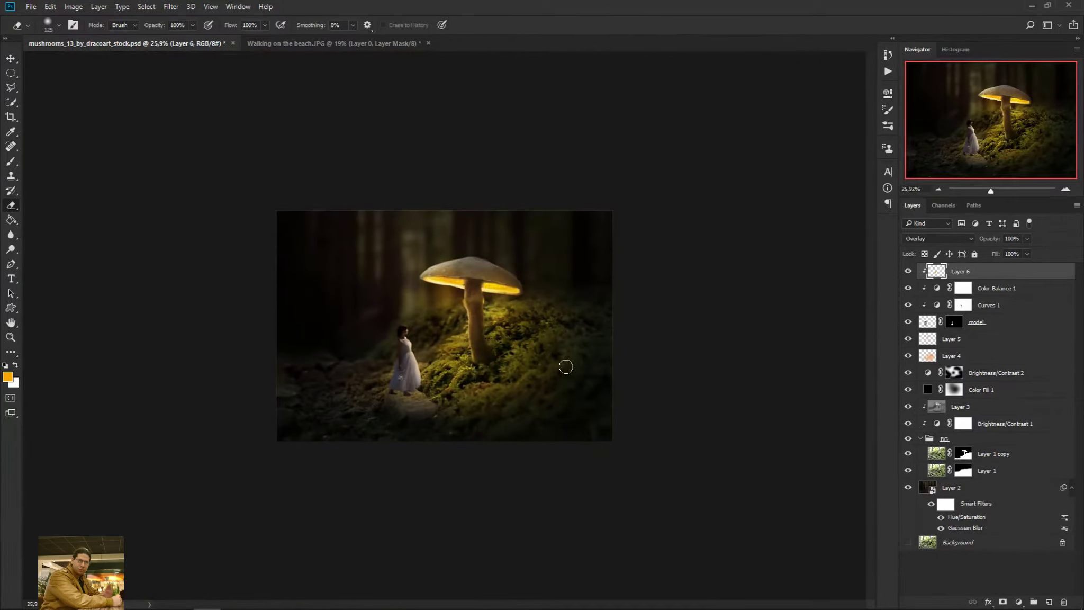
Add a new empty layer above Layer 5, directly beneath the model layer, for the woman's shadow
scroll(331, 378, "up", 5)
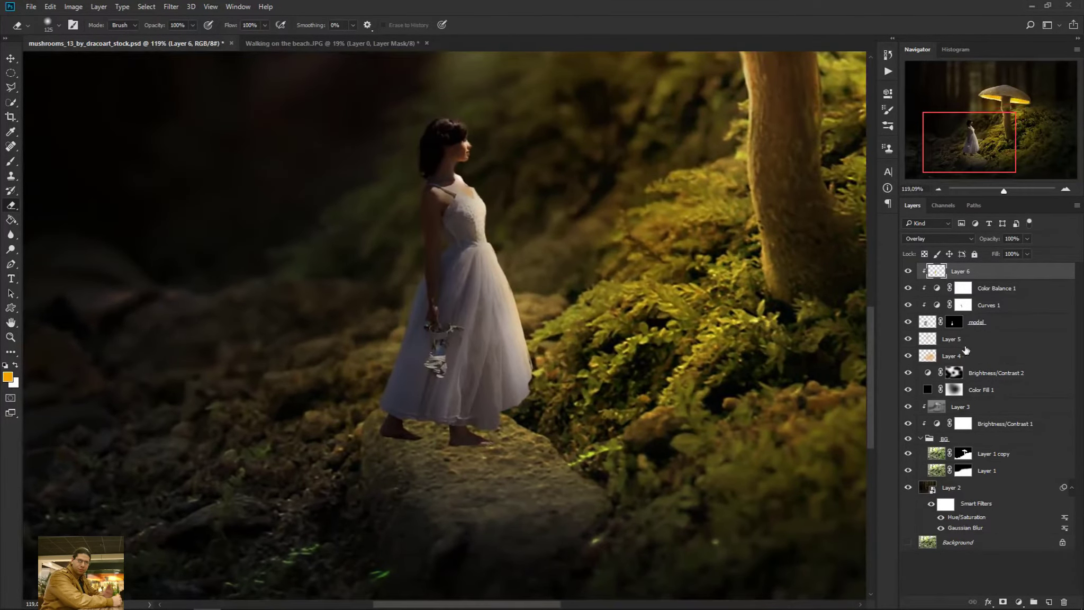
left_click(981, 343)
left_click(1049, 602)
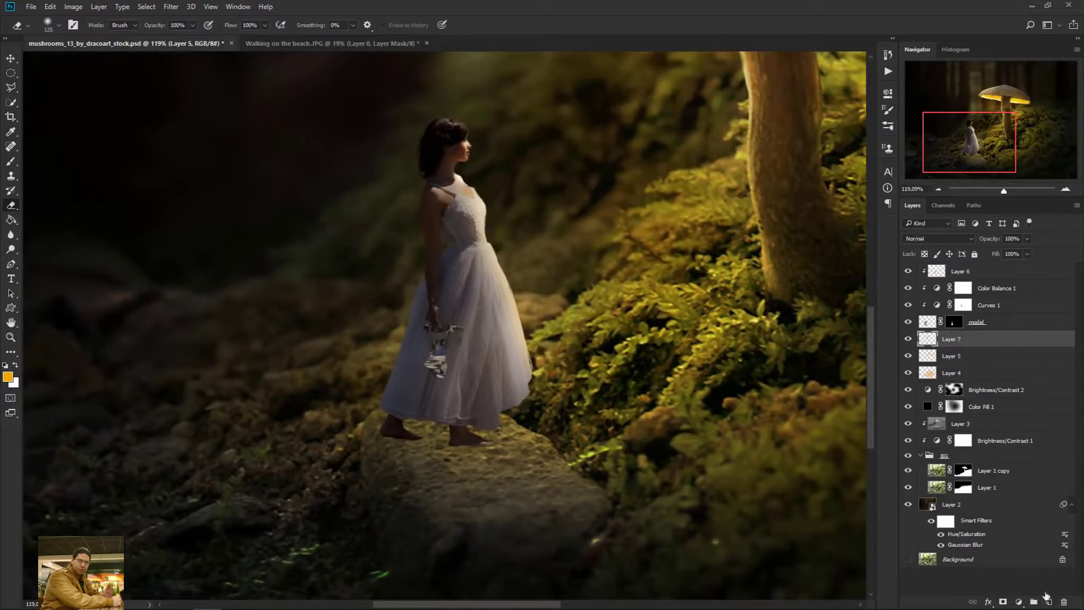
Paint a black contact shadow on the stone under and between the woman's feet with a size 25 brush at 65% opacity
scroll(126, 232, "up", 3)
left_click(10, 161)
left_click(5, 365)
scroll(545, 371, "up", 2)
key("bracketleft")
key("bracketleft")
key("bracketleft")
key("bracketleft")
key("bracketleft")
key("bracketleft")
key("bracketleft")
key("bracketleft")
key("bracketleft")
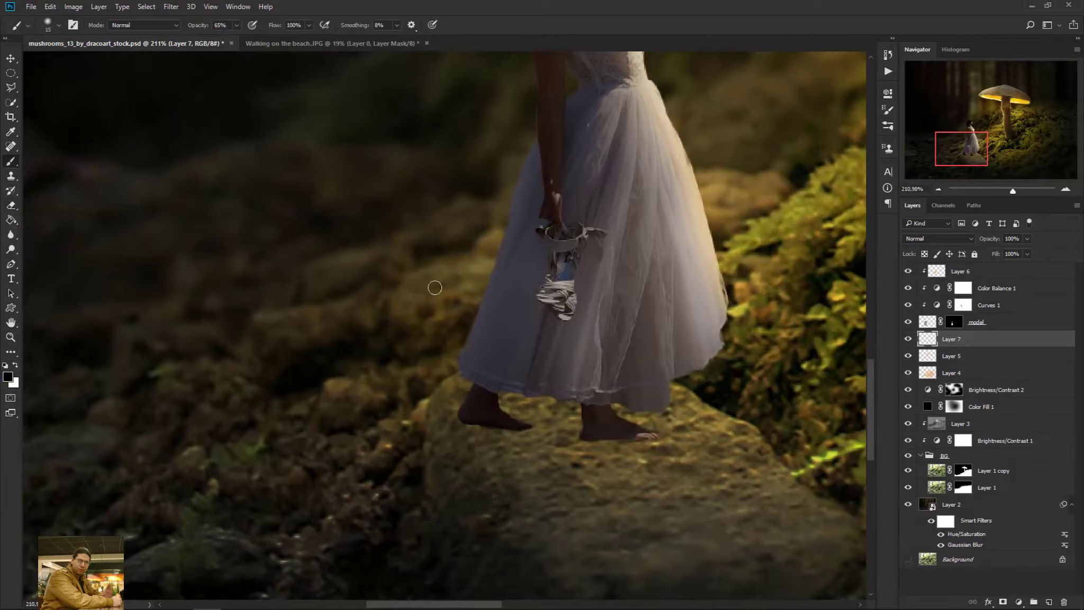
mouse_move(525, 434)
left_mouse_down()
mouse_move(482, 431)
mouse_move(562, 428)
mouse_move(663, 445)
left_mouse_up()
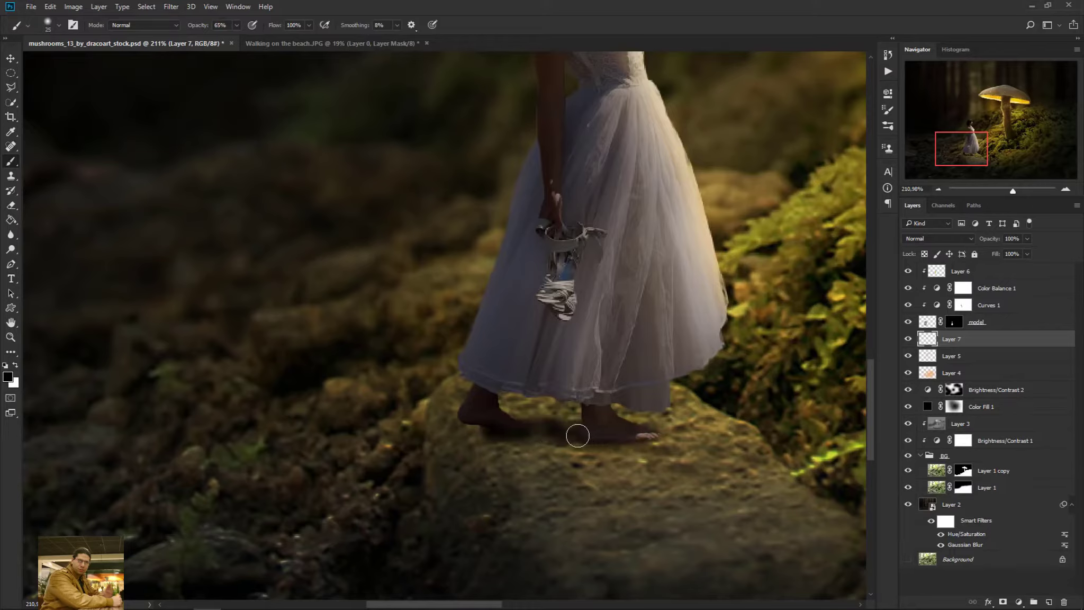
left_click_drag(581, 427, 476, 445)
Extend a softer black shadow over the stone around the woman's feet with a brush of size 30 to 40 at 23% opacity
key("bracketright")
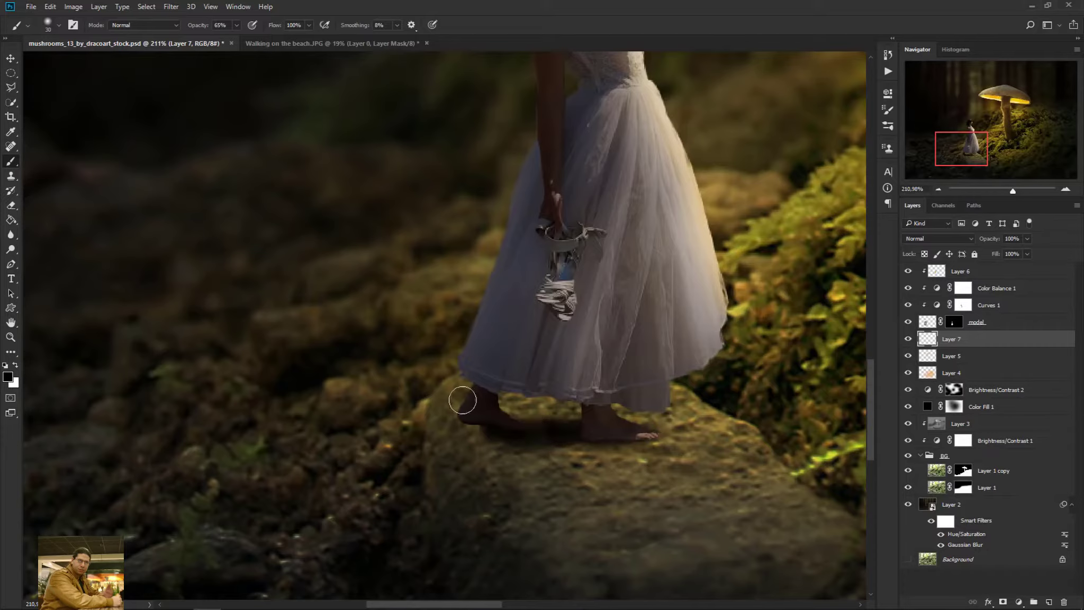
left_click_drag(185, 33, 181, 33)
mouse_move(530, 433)
left_mouse_down()
mouse_move(450, 452)
mouse_move(618, 452)
mouse_move(633, 441)
mouse_move(538, 450)
mouse_move(543, 460)
left_mouse_up()
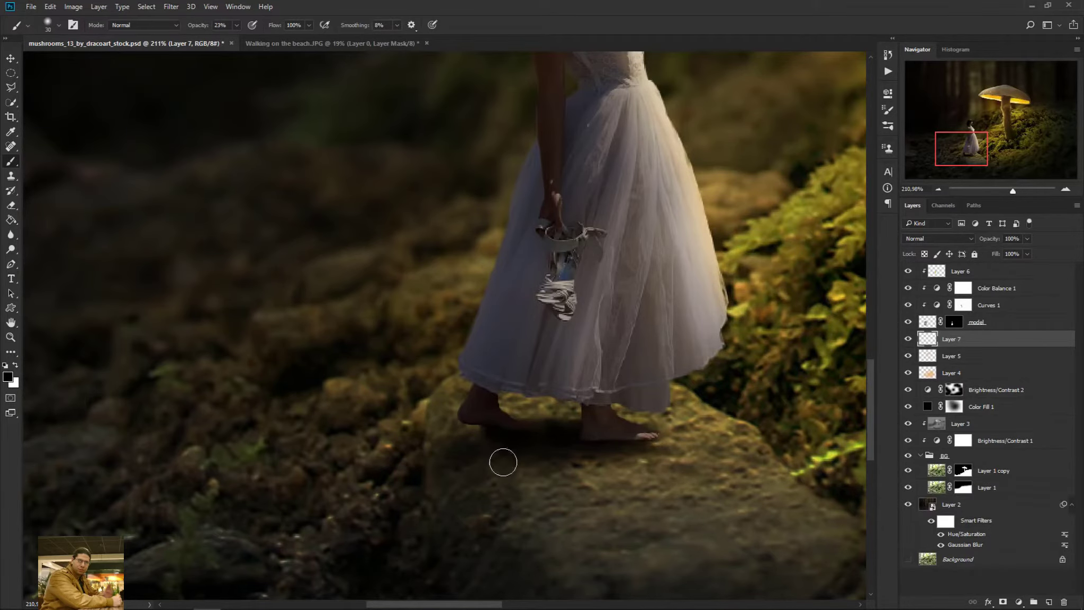
scroll(501, 430, "down", 5)
scroll(515, 469, "up", 2)
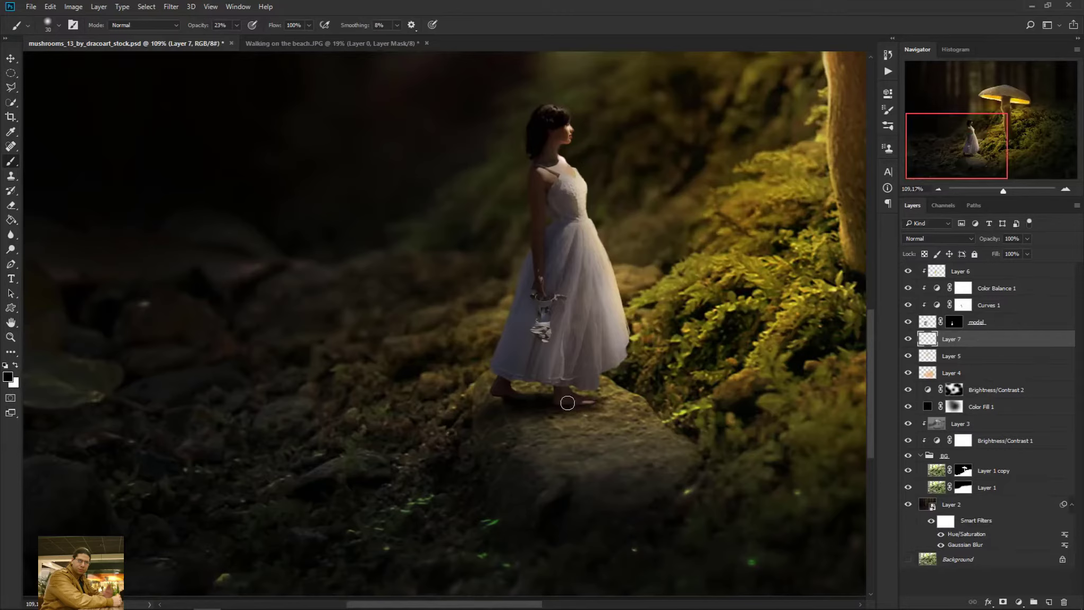
mouse_move(610, 400)
left_mouse_down()
mouse_move(578, 404)
mouse_move(608, 401)
left_mouse_up()
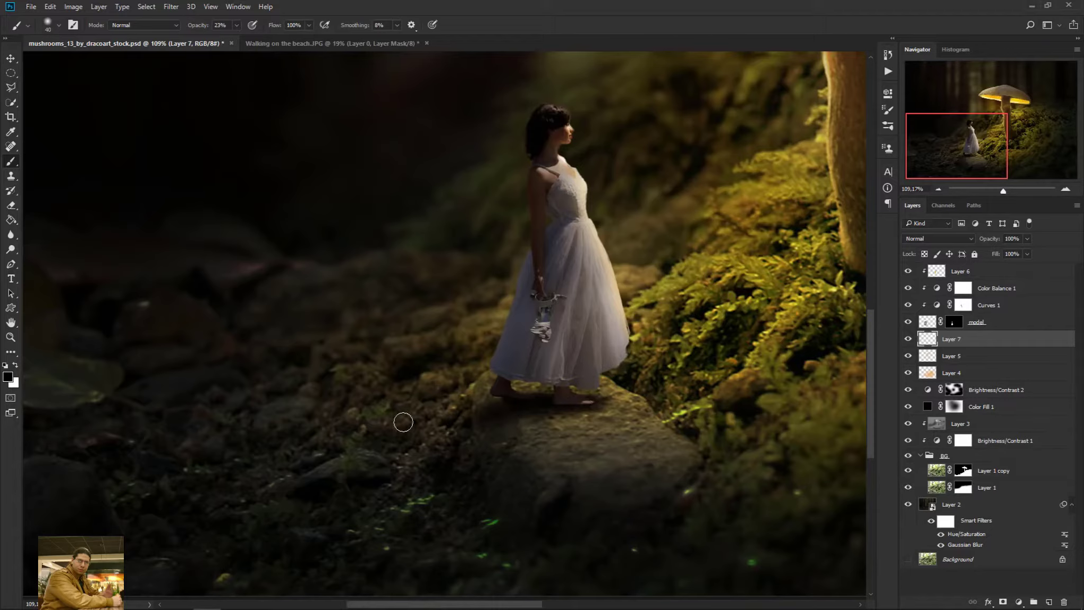
scroll(524, 412, "down", 5)
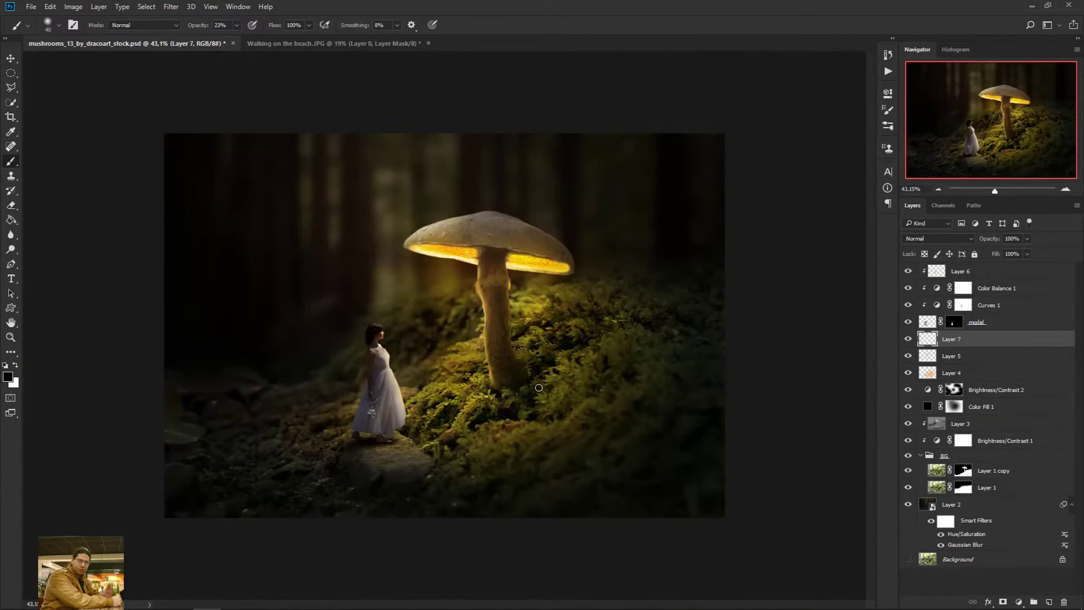
Extend the soft black shadow across the ground behind the woman and stone with a size 90 brush at 23% opacity
scroll(294, 464, "up", 3)
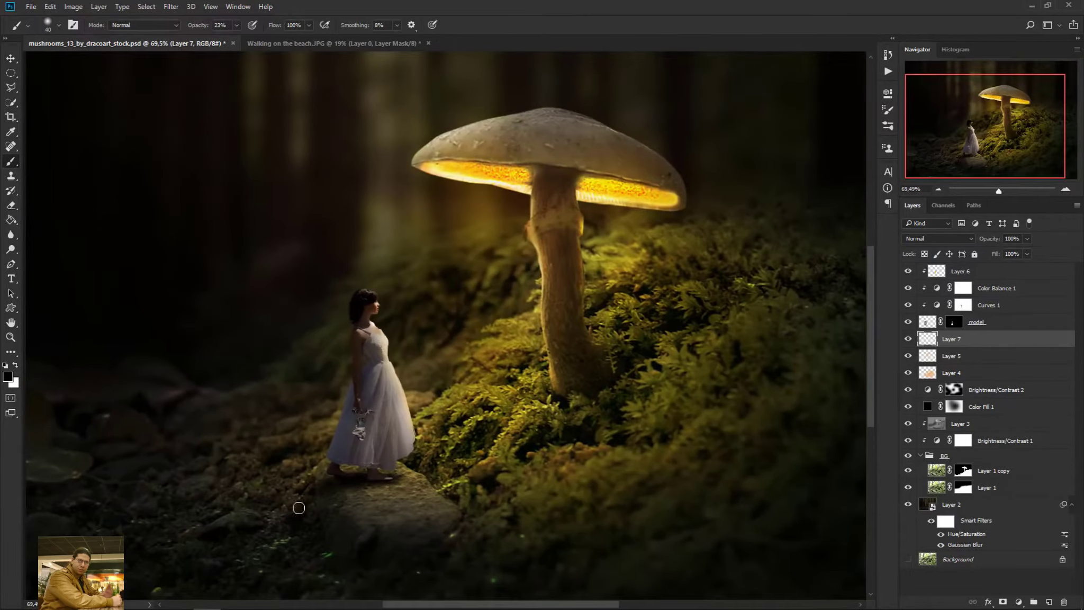
scroll(300, 505, "down", 2)
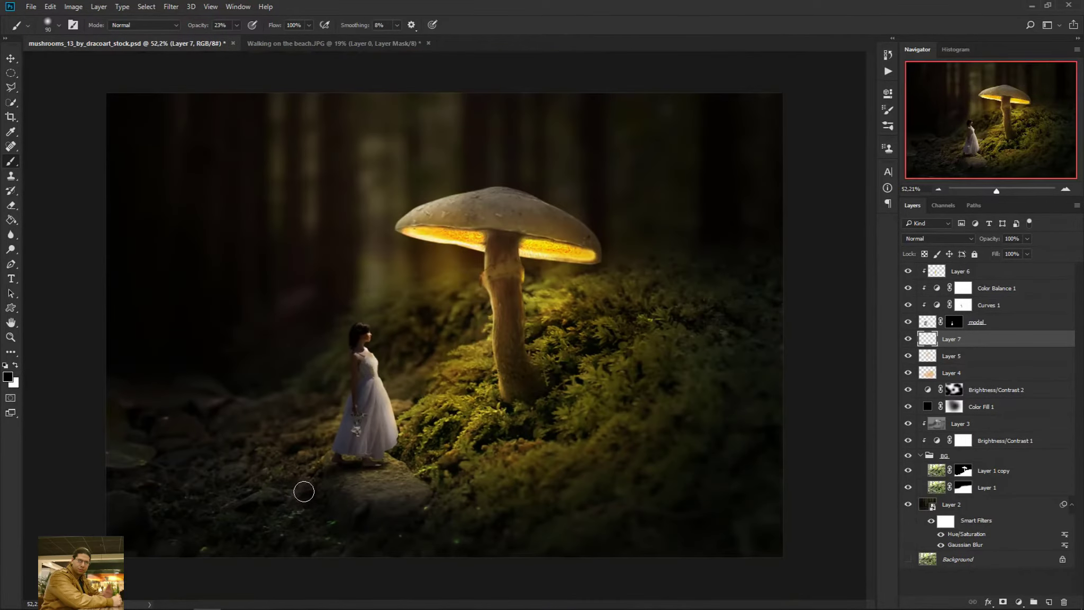
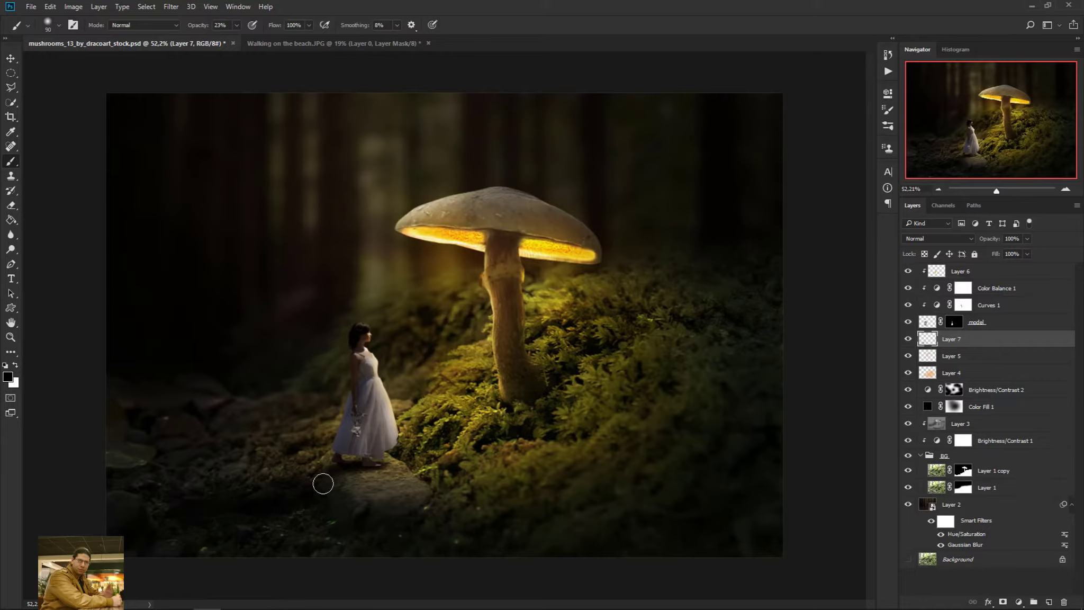
scroll(305, 453, "down", 2)
scroll(341, 445, "up", 1)
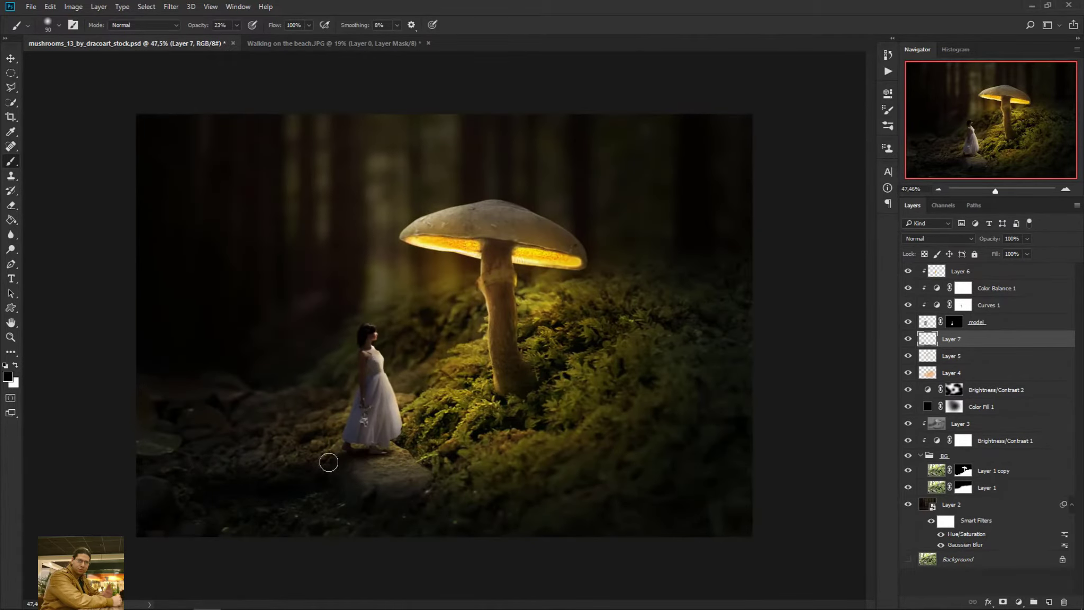
scroll(391, 470, "down", 3)
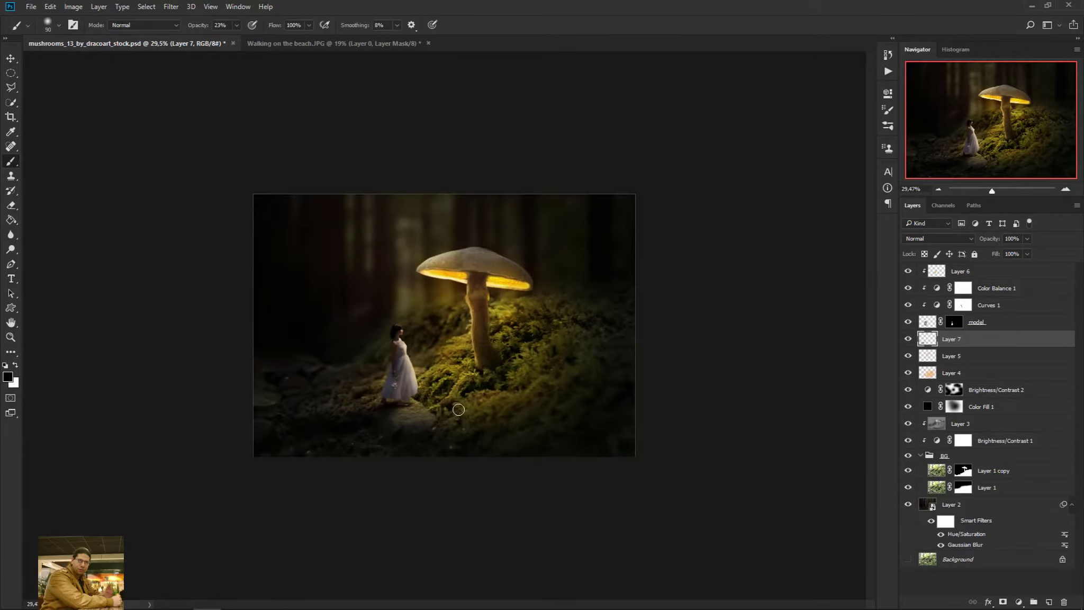
scroll(457, 409, "down", 2)
scroll(381, 366, "up", 4)
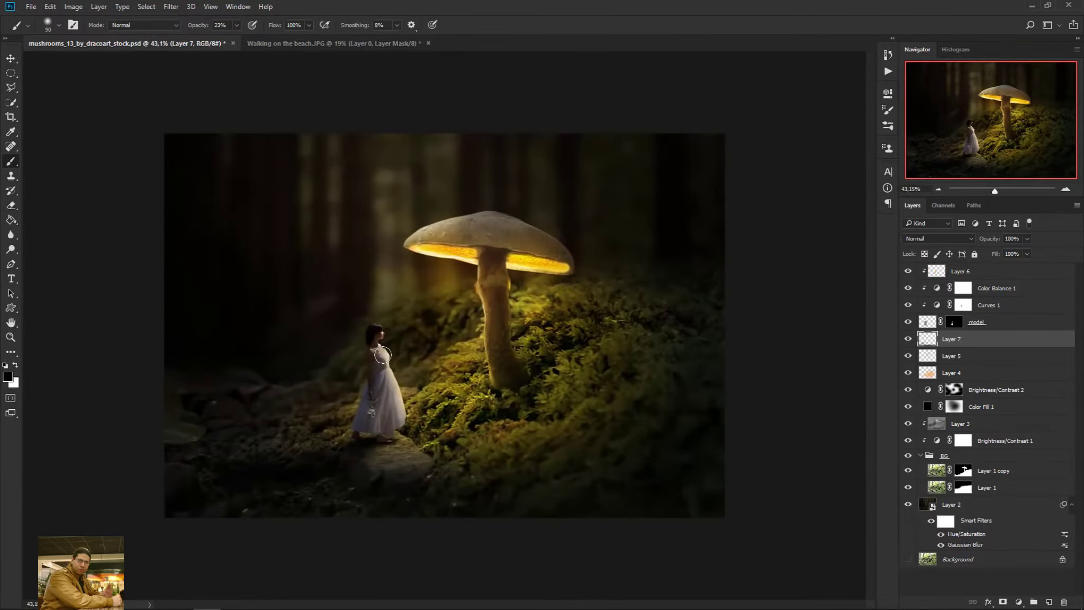
scroll(332, 338, "up", 1)
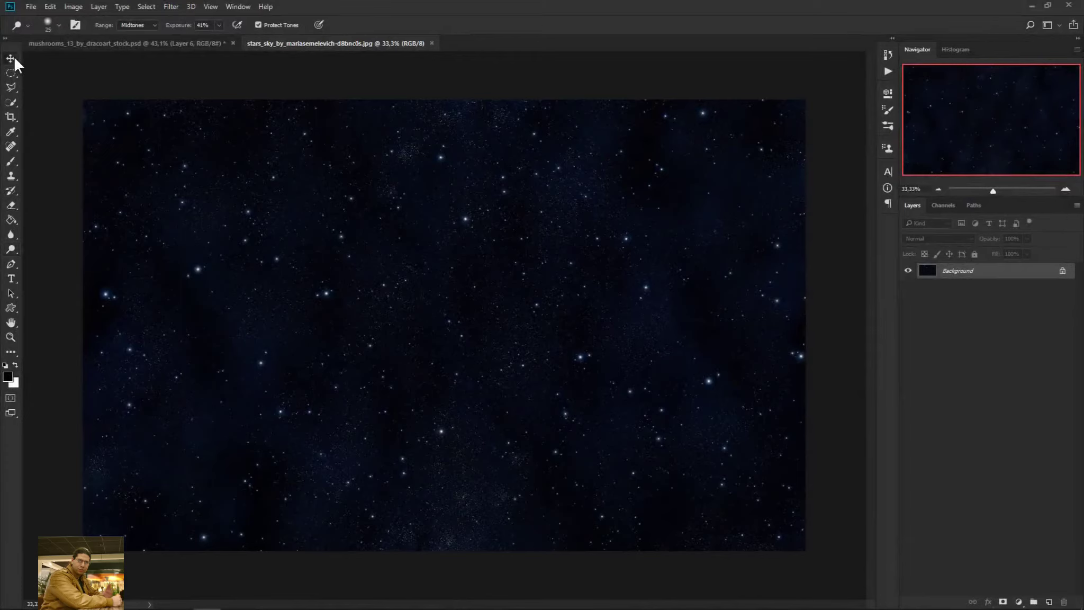
Bring the starry sky image into the mushroom composite as the top layer and enlarge it to cover the whole canvas
left_click(12, 58)
left_click_drag(176, 48, 453, 218)
key("ctrl+t")
key("ctrl+minus")
key("ctrl+minus")
key("ctrl+minus")
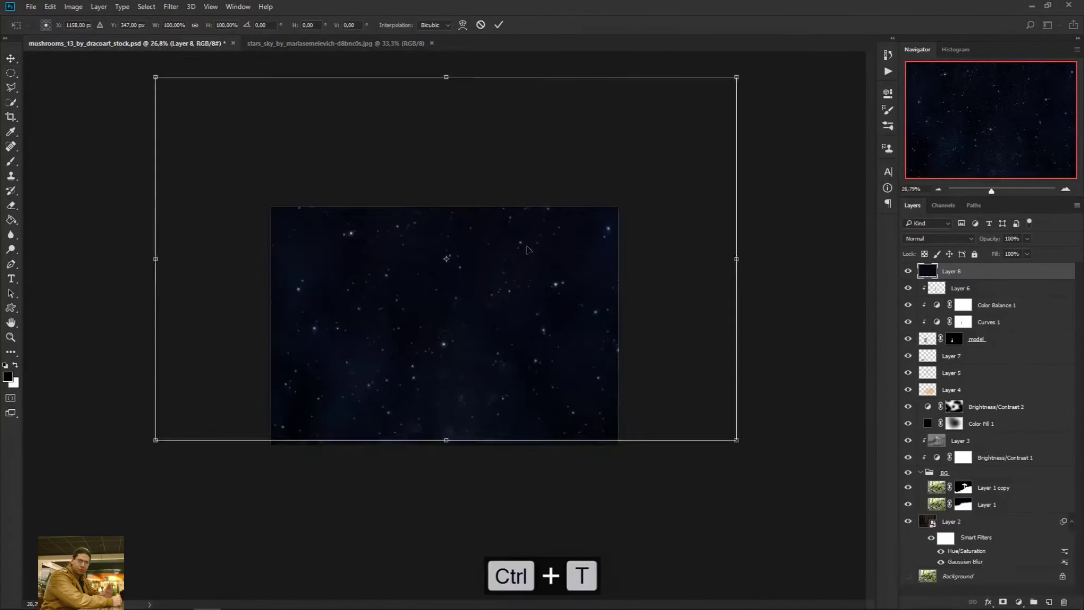
left_click_drag(626, 397, 656, 452)
key("Return")
key("ctrl+0")
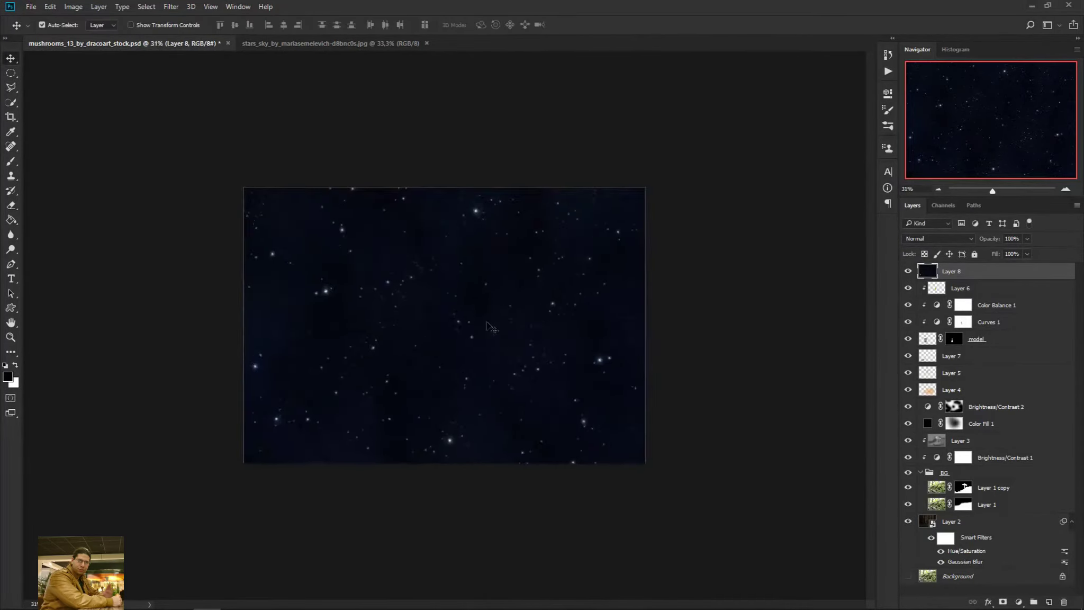
Set the star layer's blend mode to Screen and apply Levels with inputs of 49, 0.53 and 239
left_click(948, 239)
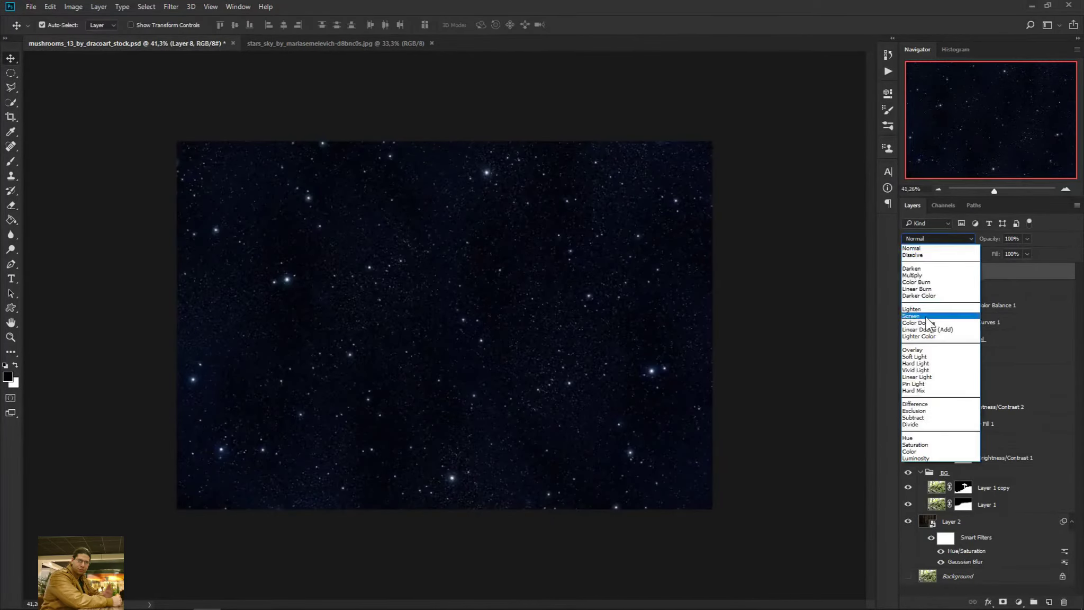
left_click(911, 316)
key("ctrl+l")
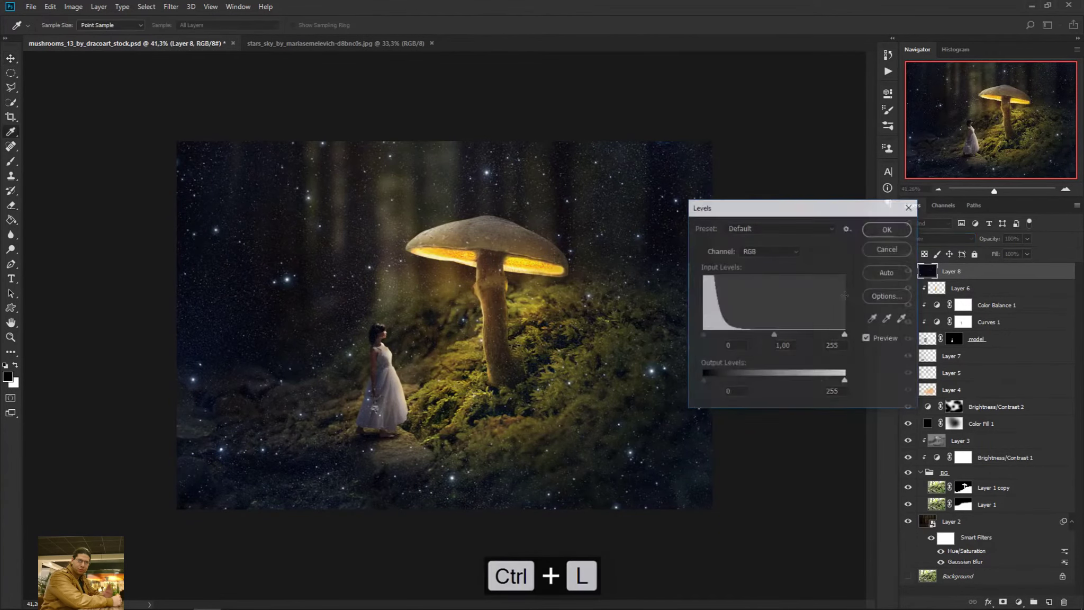
left_click_drag(702, 334, 723, 336)
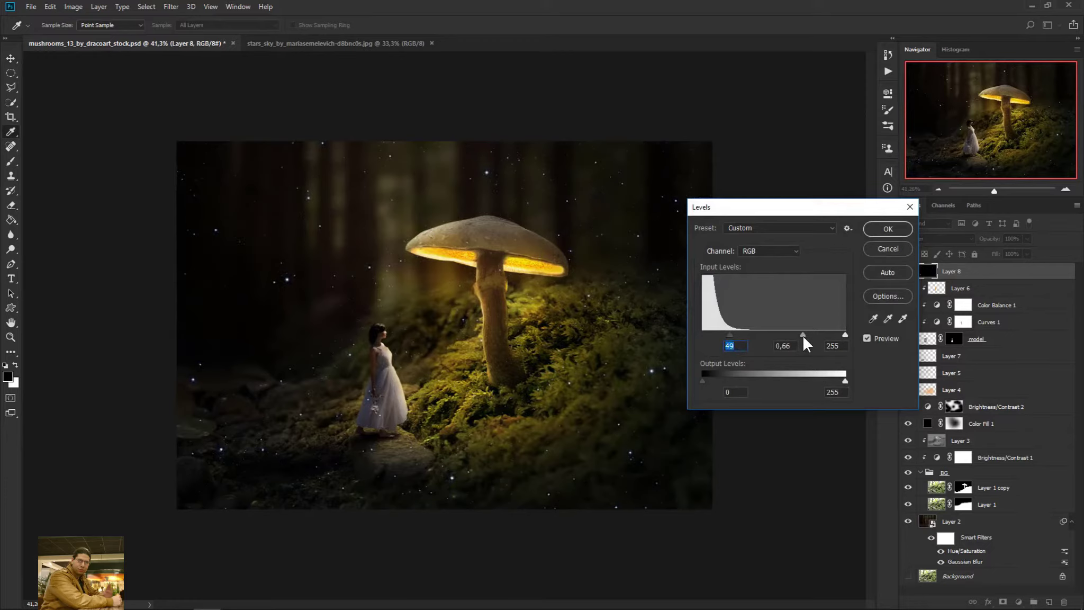
left_click_drag(804, 335, 805, 334)
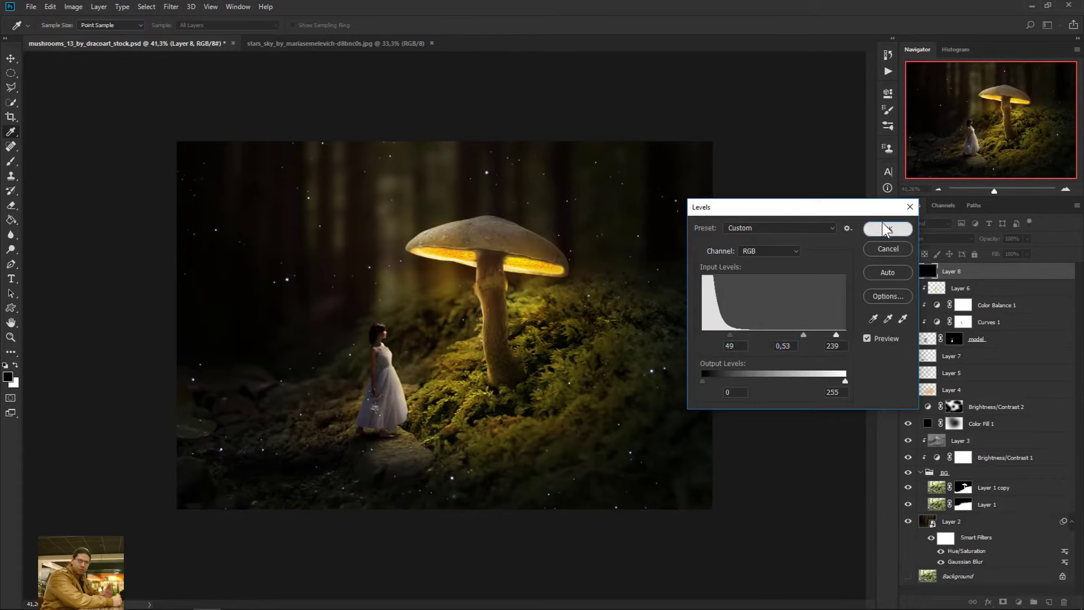
key("Return")
Thin out the stars across the forest, mushroom and moss with a soft size 700 Eraser
key("ctrl+plus")
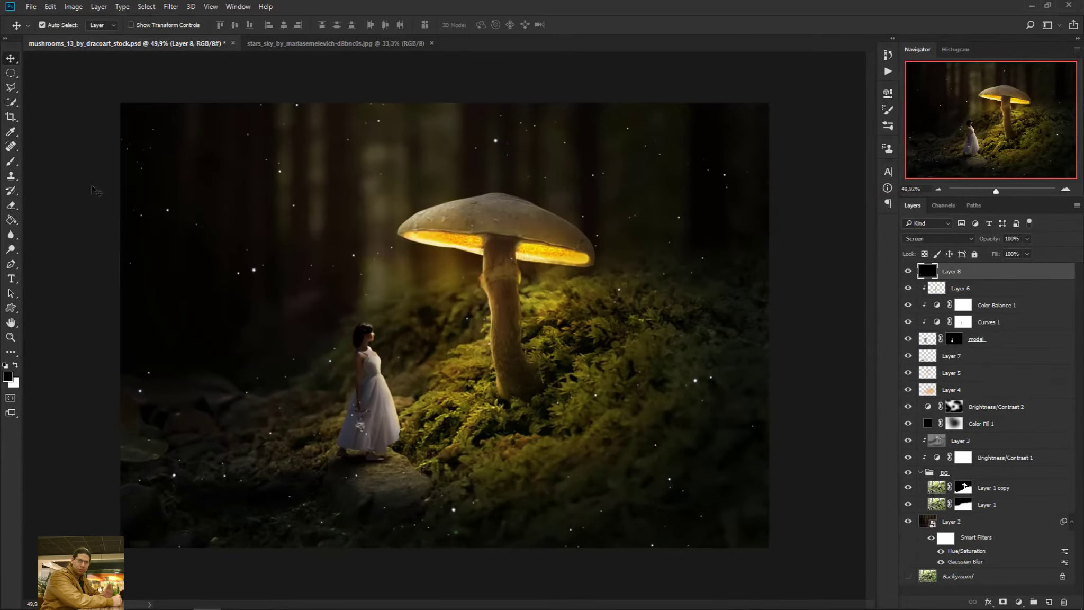
left_click(11, 206)
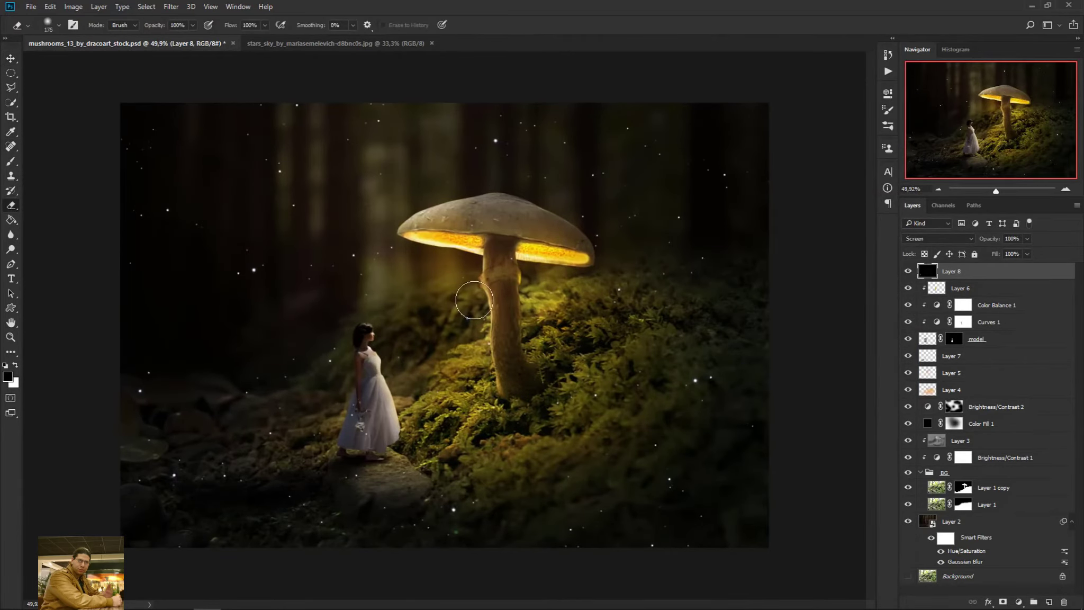
key("bracketright")
key("bracketright")
key("bracketright")
key("bracketright")
key("bracketright")
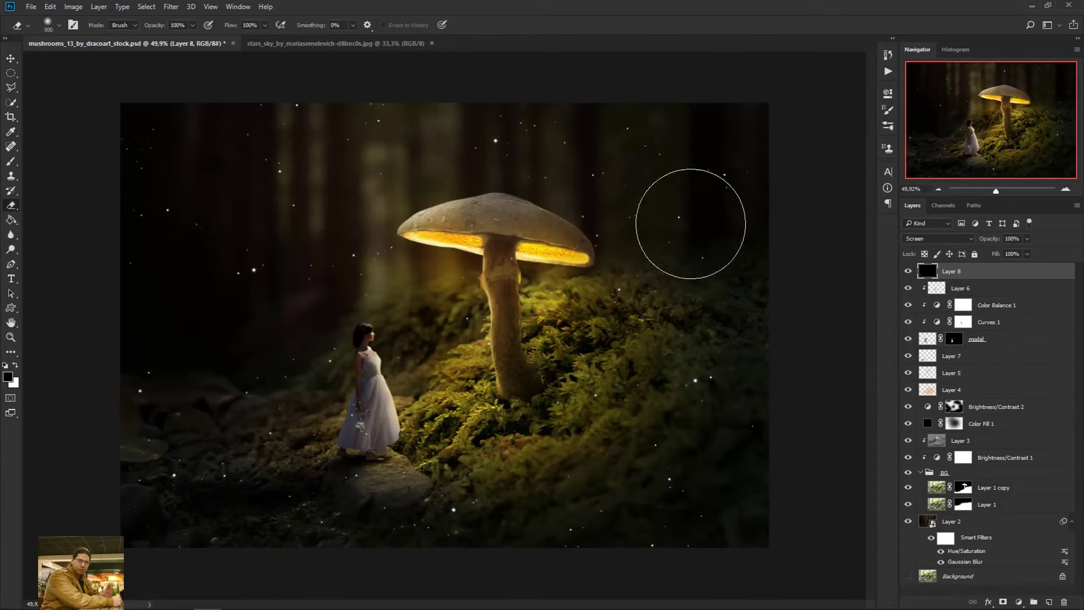
key("bracketright")
key("bracketright")
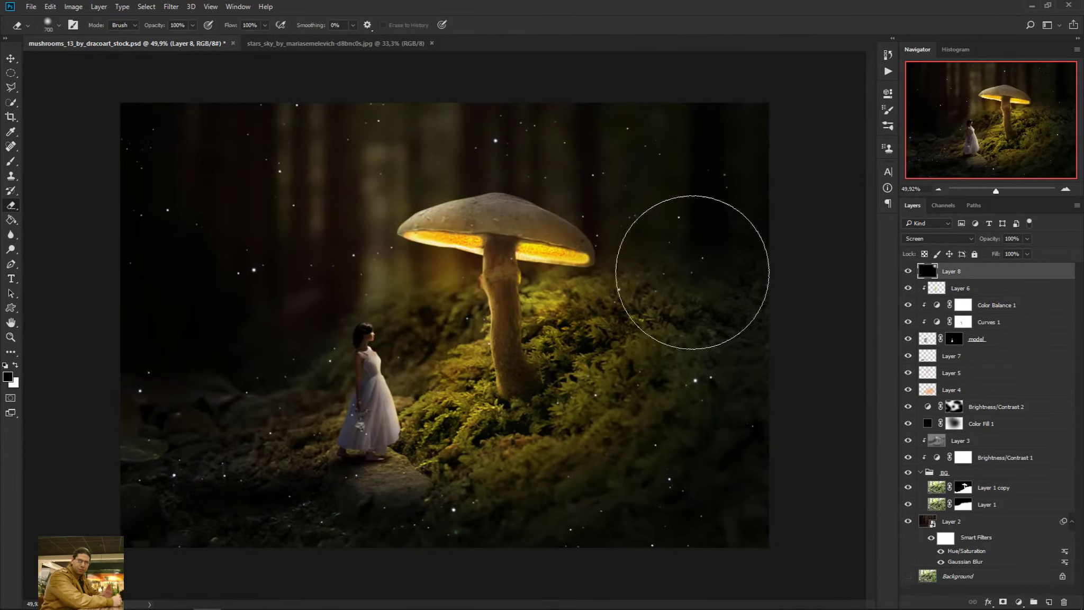
mouse_move(286, 123)
left_mouse_down()
mouse_move(177, 162)
mouse_move(196, 283)
mouse_move(172, 436)
mouse_move(212, 456)
mouse_move(230, 411)
mouse_move(211, 310)
mouse_move(242, 381)
left_mouse_up()
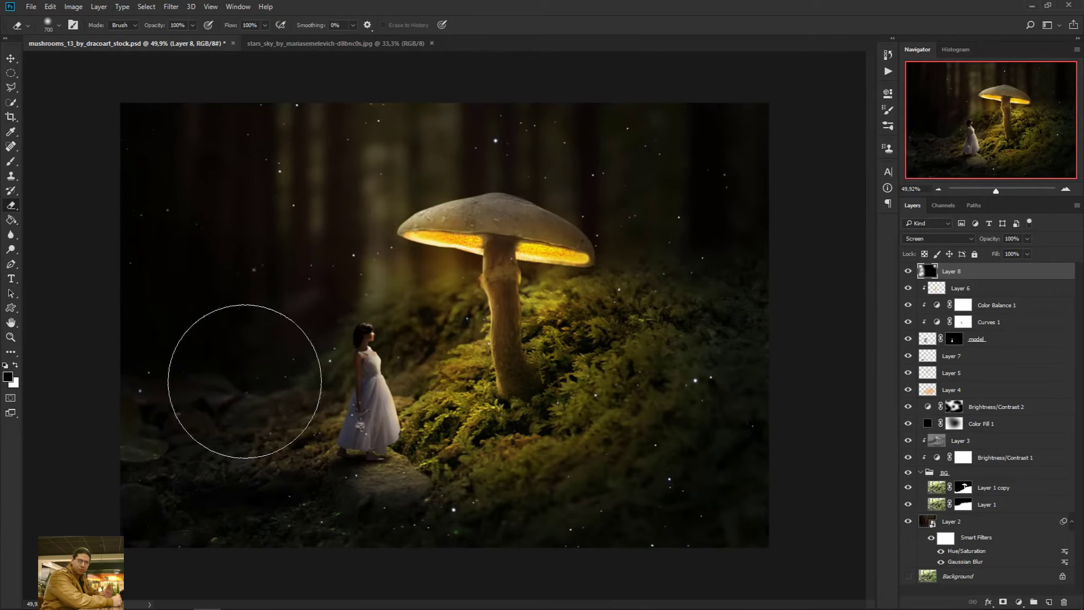
mouse_move(477, 201)
left_mouse_down()
mouse_move(313, 123)
mouse_move(257, 136)
mouse_move(157, 328)
mouse_move(440, 446)
mouse_move(671, 479)
mouse_move(641, 513)
mouse_move(495, 563)
mouse_move(714, 450)
mouse_move(747, 409)
mouse_move(789, 458)
mouse_move(754, 461)
mouse_move(613, 296)
left_mouse_up()
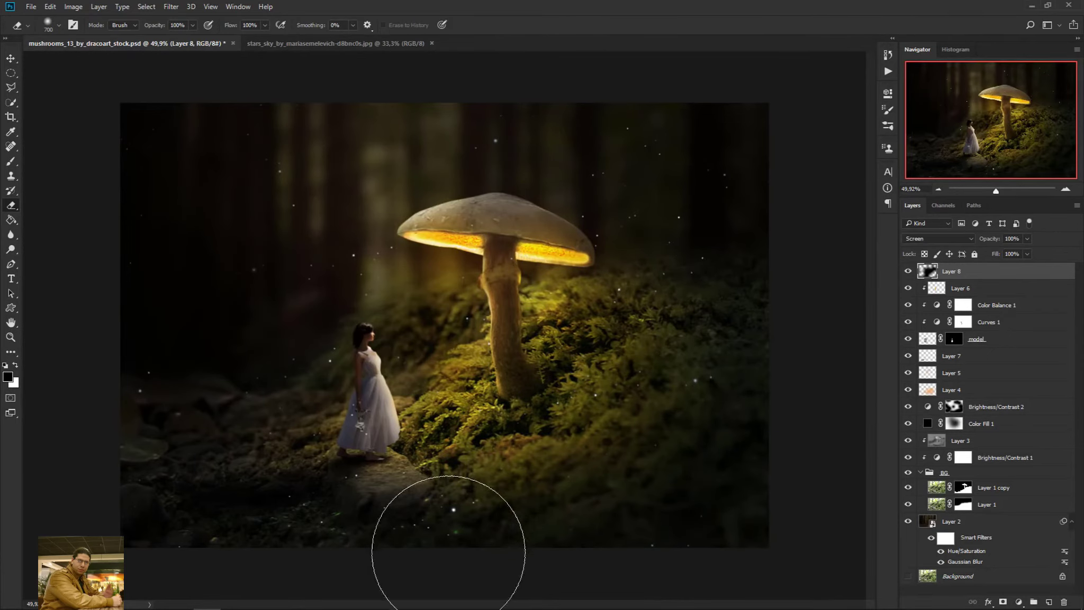
Lower the star layer's opacity to 70%
scroll(590, 464, "down", 5)
scroll(595, 463, "up", 4)
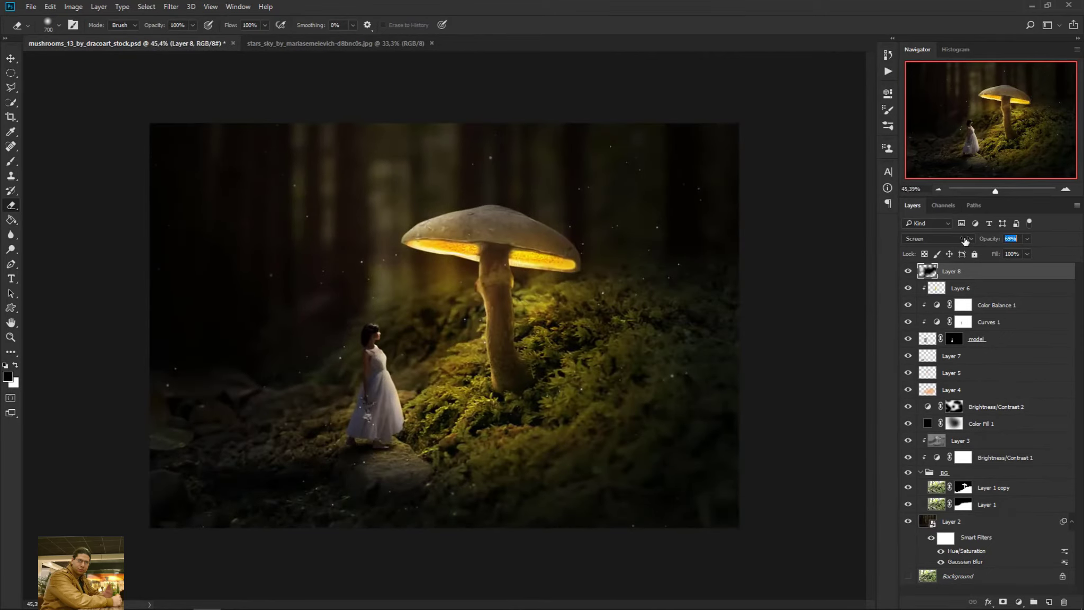
scroll(778, 259, "down", 3)
scroll(774, 270, "up", 2)
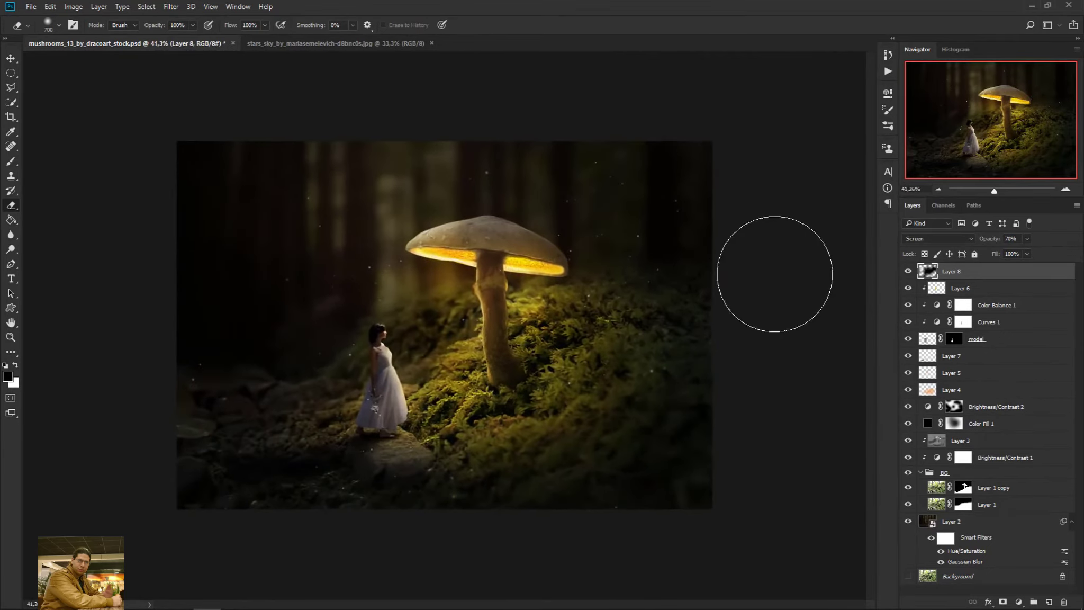
Soften the remaining stars with a size 900 Blur tool at 100% strength
left_click(10, 237)
key("bracketright")
key("bracketright")
key("bracketright")
key("bracketright")
key("bracketright")
key("bracketright")
key("bracketright")
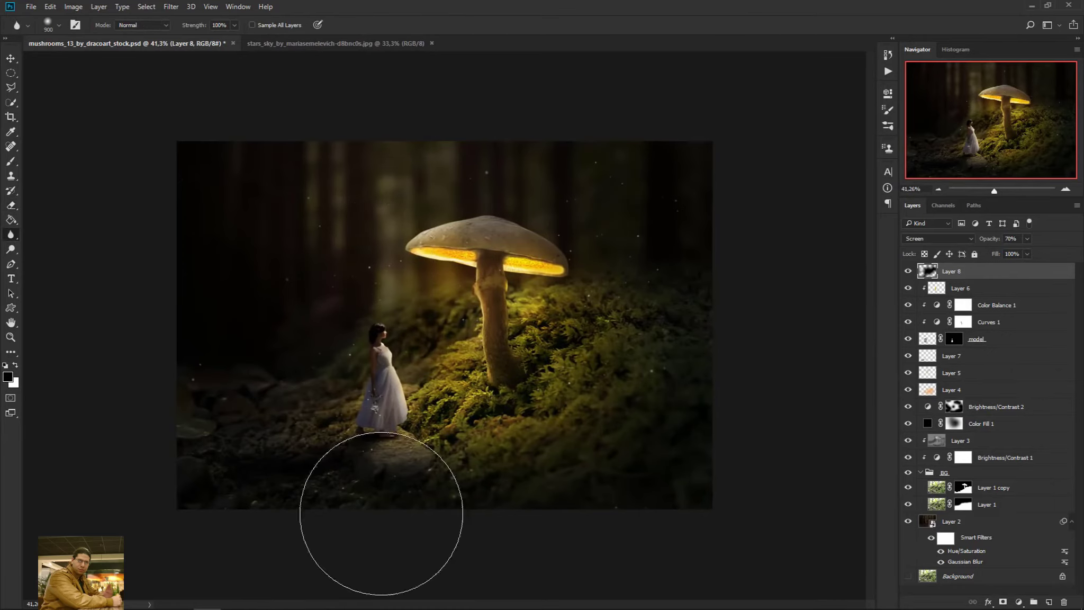
scroll(403, 344, "up", 3)
scroll(450, 328, "down", 2)
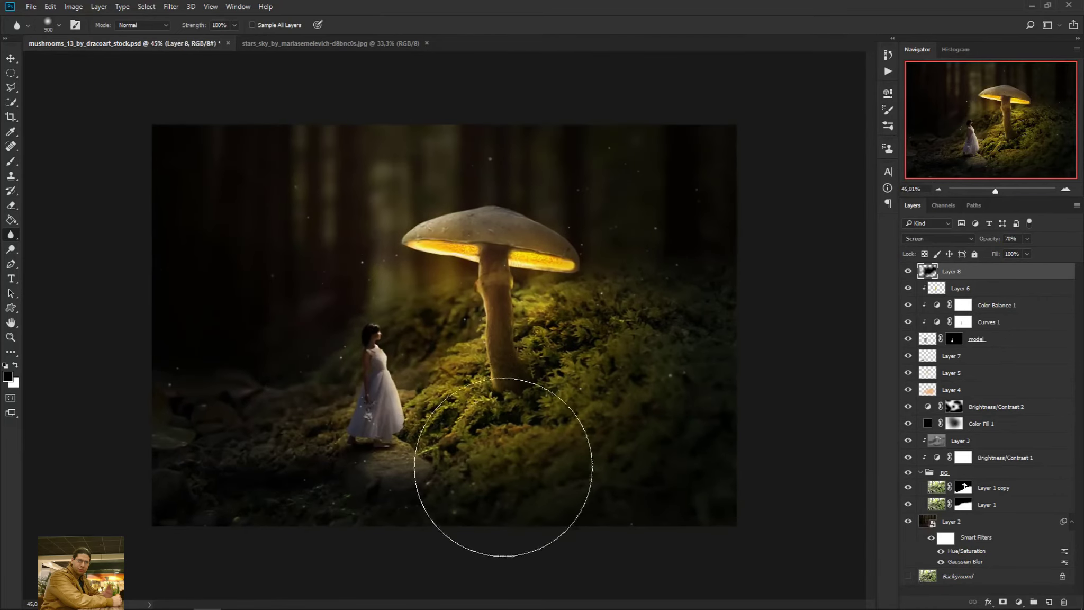
left_click(10, 59)
scroll(268, 198, "down", 1)
scroll(272, 202, "up", 2)
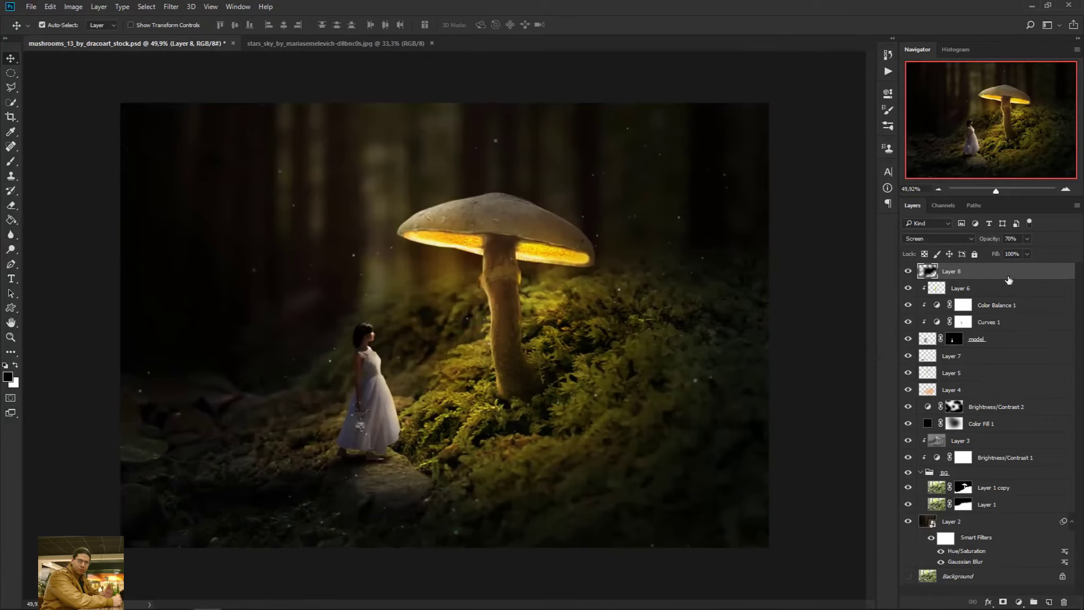
Add a Levels adjustment layer above the star layer and set its Blue channel's output black level to 22
left_click(1018, 602)
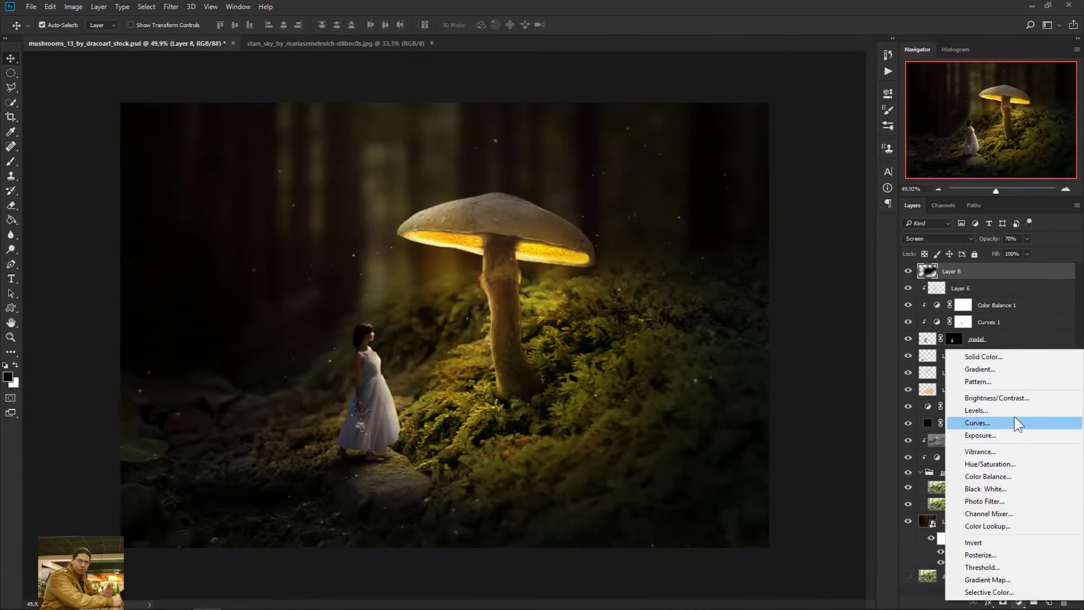
left_click(1019, 415)
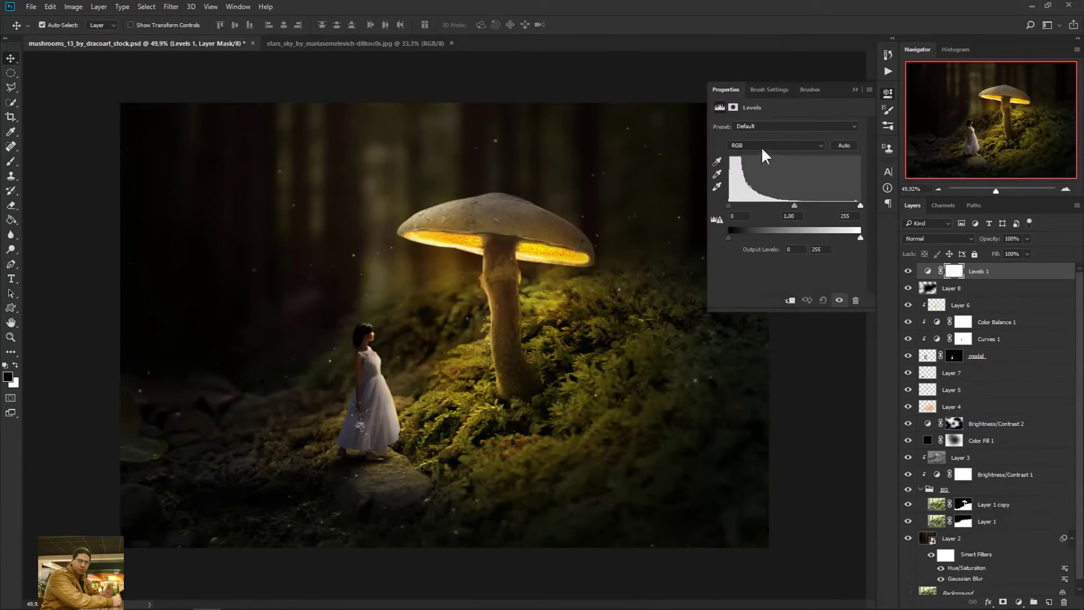
left_click(774, 145)
left_click(756, 174)
left_click_drag(735, 240, 735, 239)
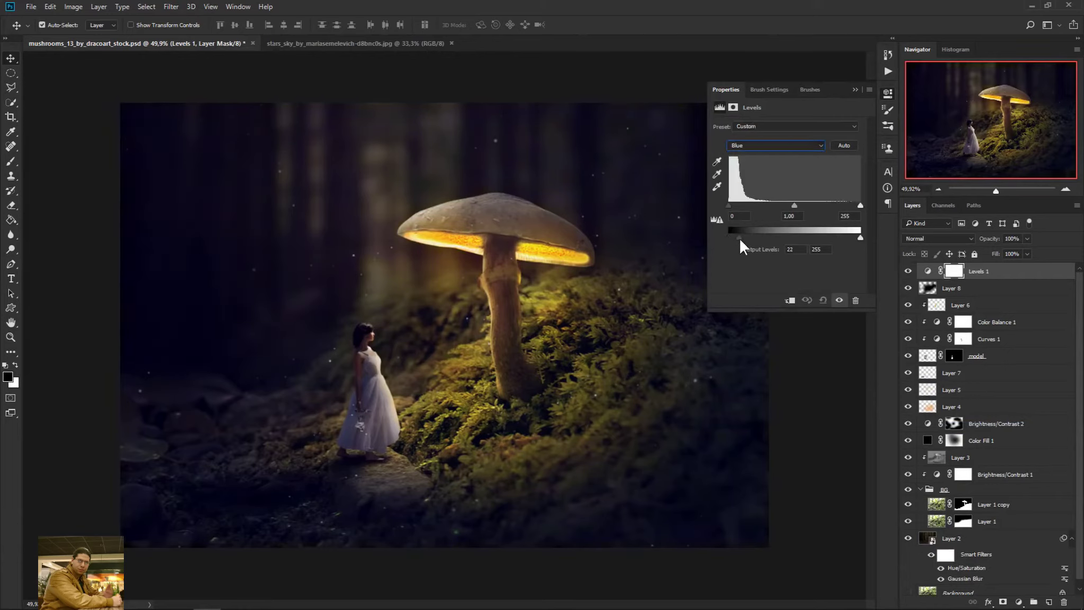
Set the Levels layer's Red channel to midtone 0.95 and white input 223, and its Blue channel's output black level to 28
left_click(788, 145)
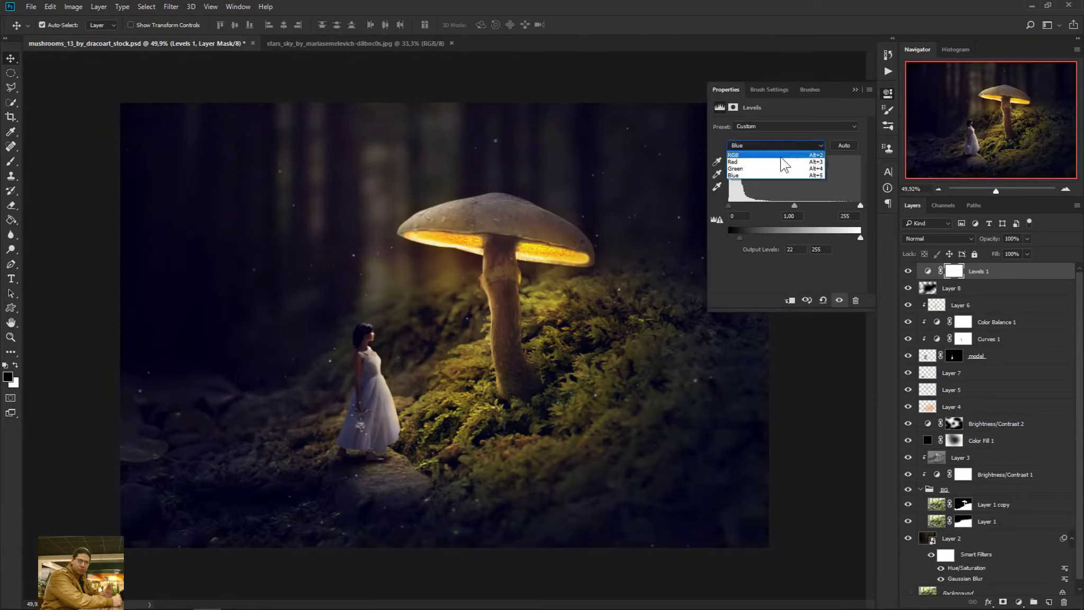
left_click(782, 162)
left_click_drag(857, 205, 844, 204)
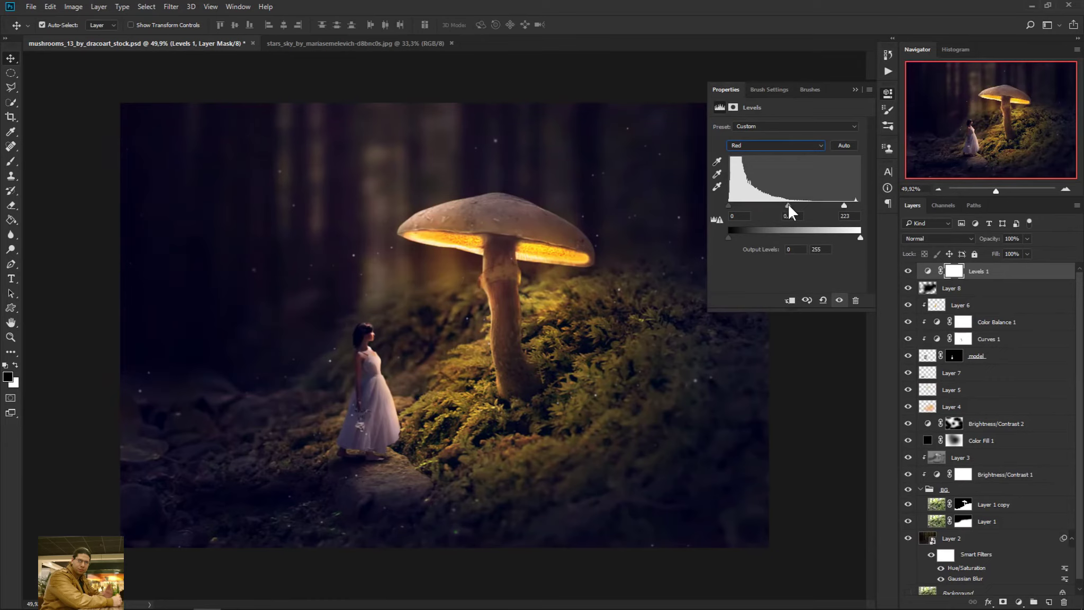
left_click(779, 145)
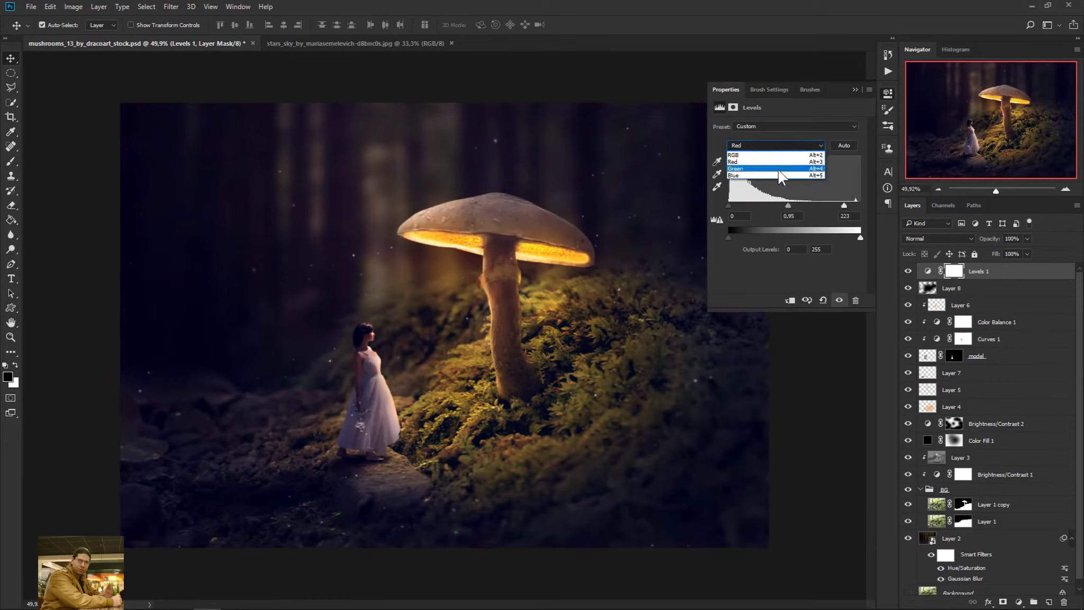
left_click(778, 178)
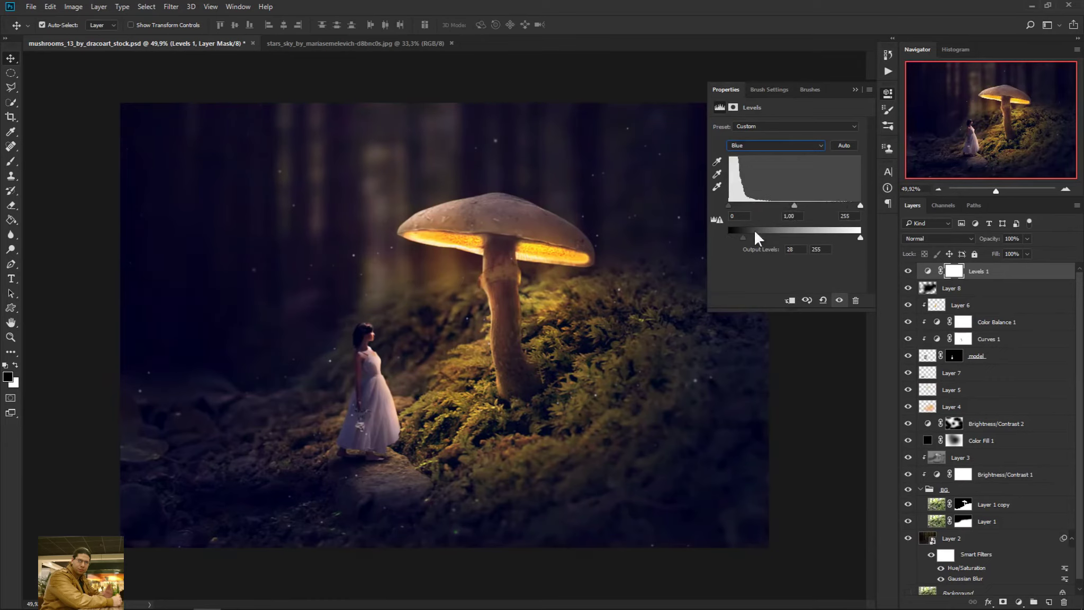
left_click(856, 89)
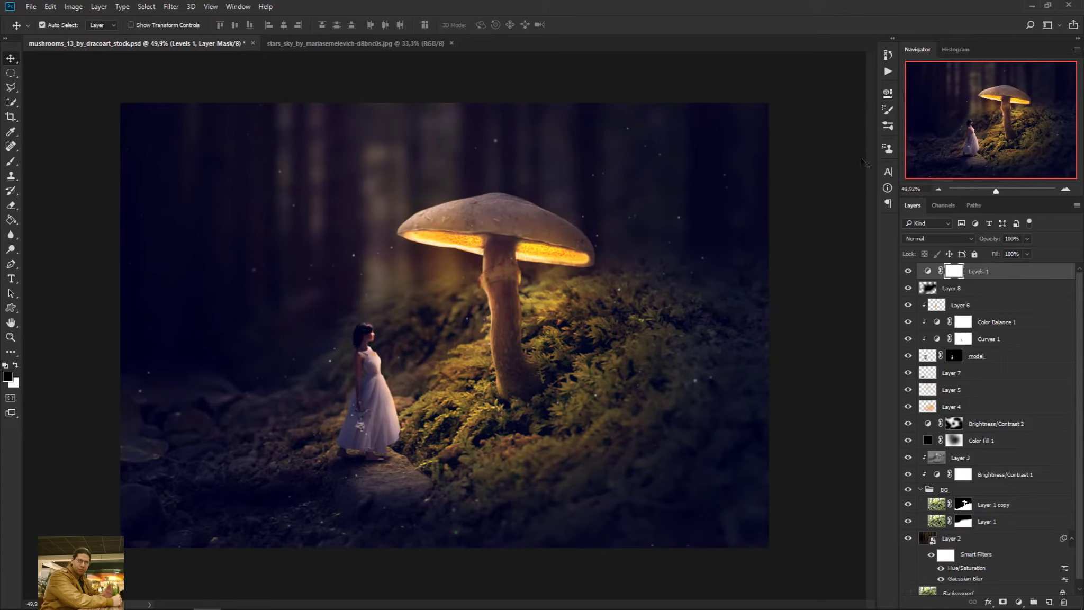
Compare the scene with the Levels layer hidden and shown, and lower that layer's opacity to 73%
left_click(908, 271)
left_click(909, 271)
scroll(781, 322, "down", 3)
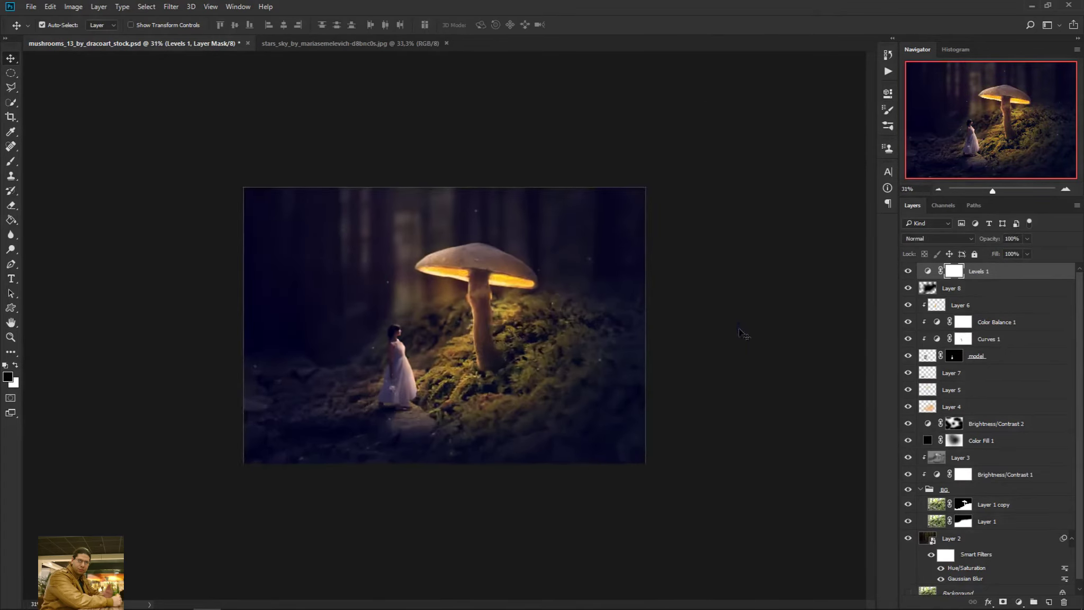
scroll(743, 293, "up", 1)
left_click_drag(997, 236, 981, 244)
scroll(667, 385, "down", 2)
scroll(558, 427, "up", 3)
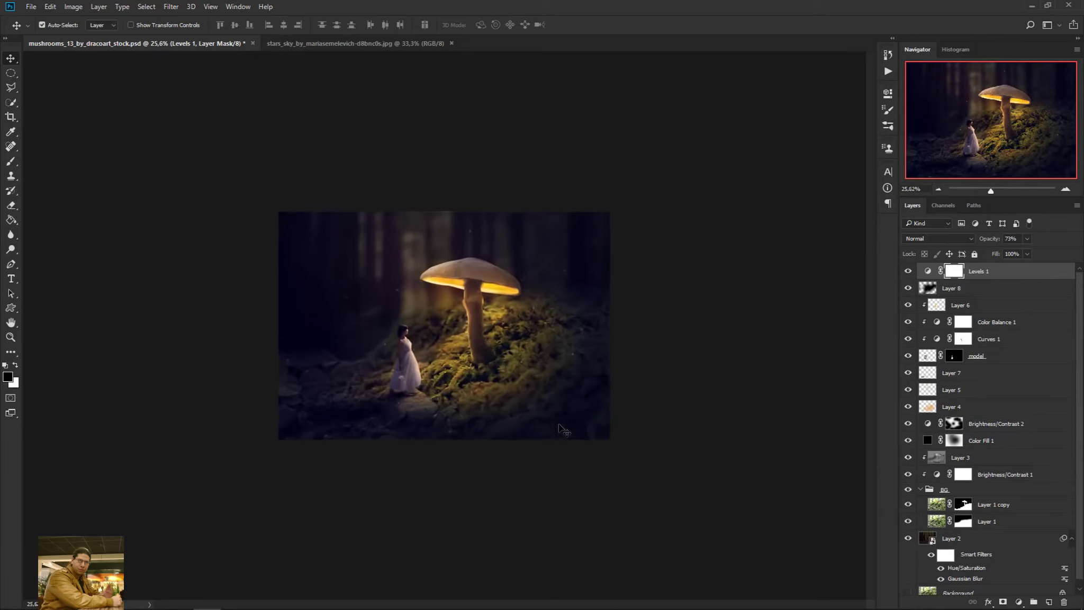
Stamp all visible layers into a new merged layer on top and set its blend mode to Linear Light
key("ctrl+shift+alt+e")
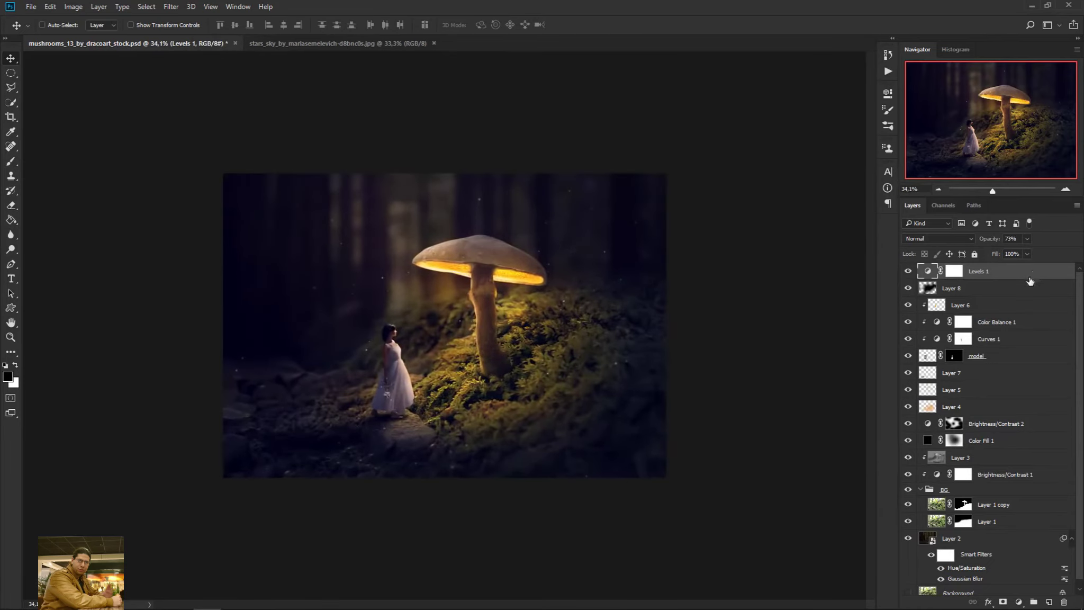
left_click(934, 239)
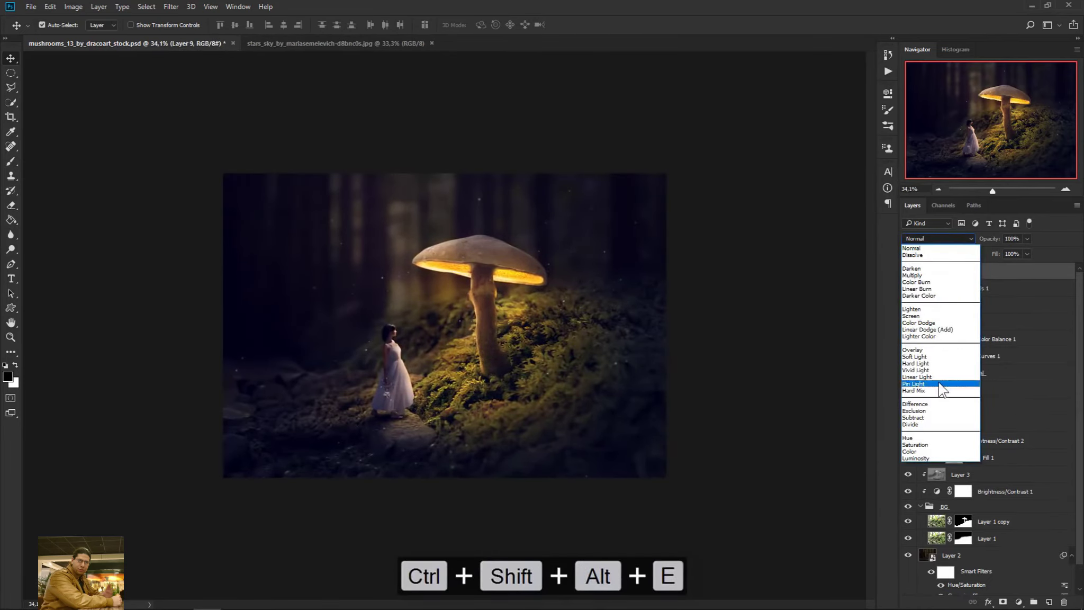
left_click(922, 377)
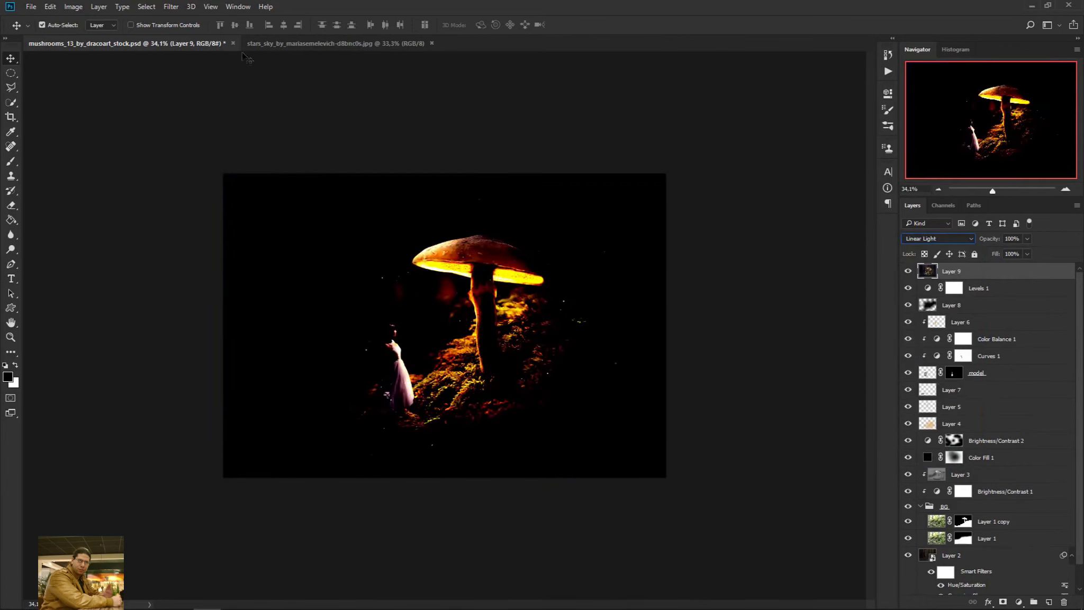
Sharpen the scene by applying a High Pass filter to the merged layer with a radius of about 0.6 pixels
left_click(171, 7)
mouse_move(283, 228)
left_click(345, 238)
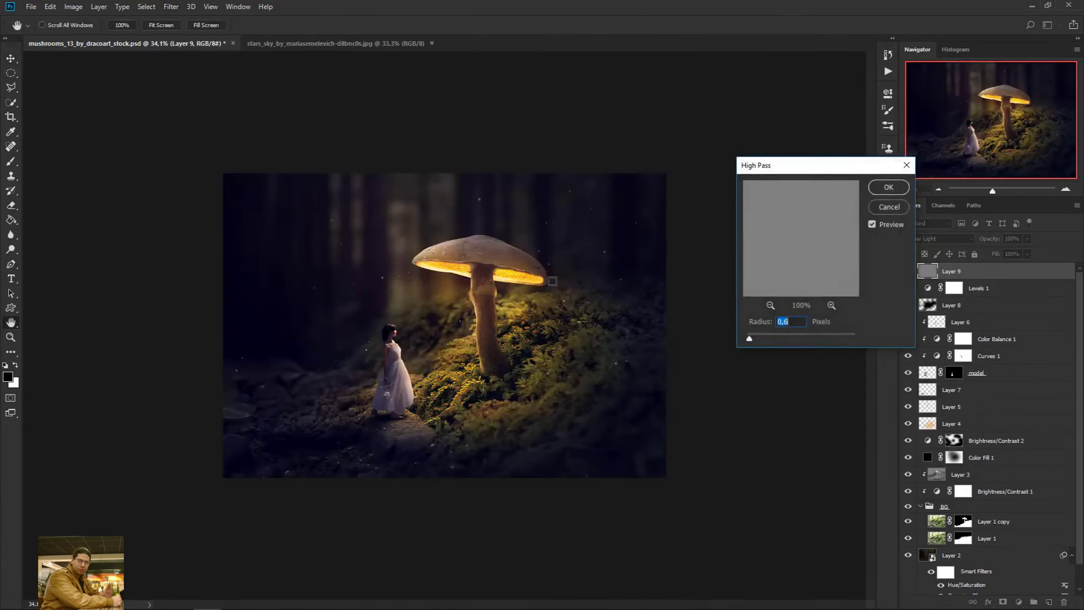
mouse_move(748, 338)
left_mouse_down()
mouse_move(779, 337)
mouse_move(750, 340)
left_mouse_up()
left_click(889, 187)
key("v")
scroll(444, 327, "up", 3)
scroll(507, 339, "down", 2)
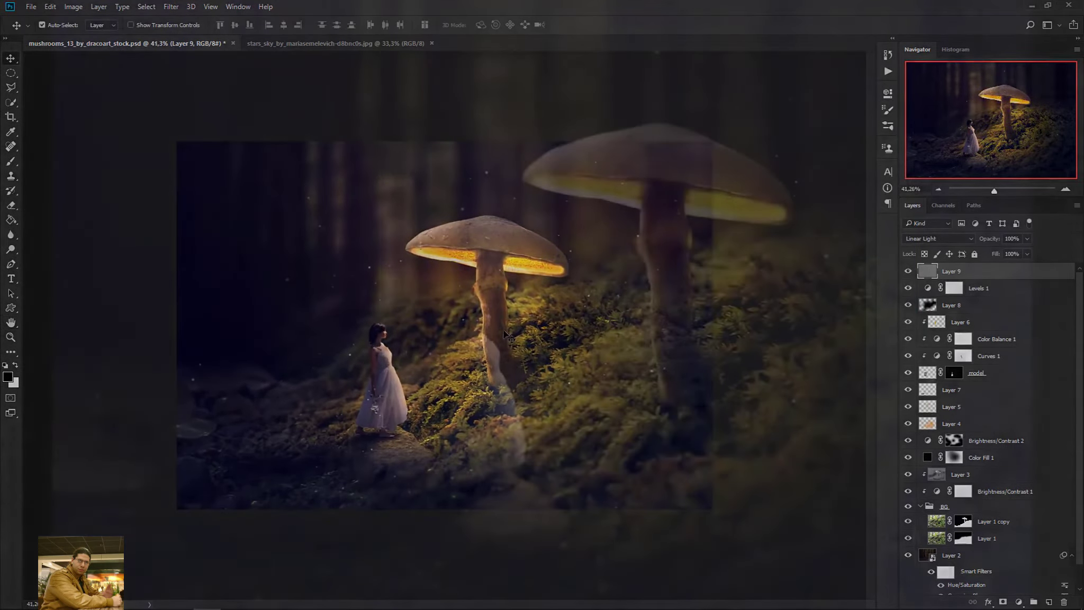